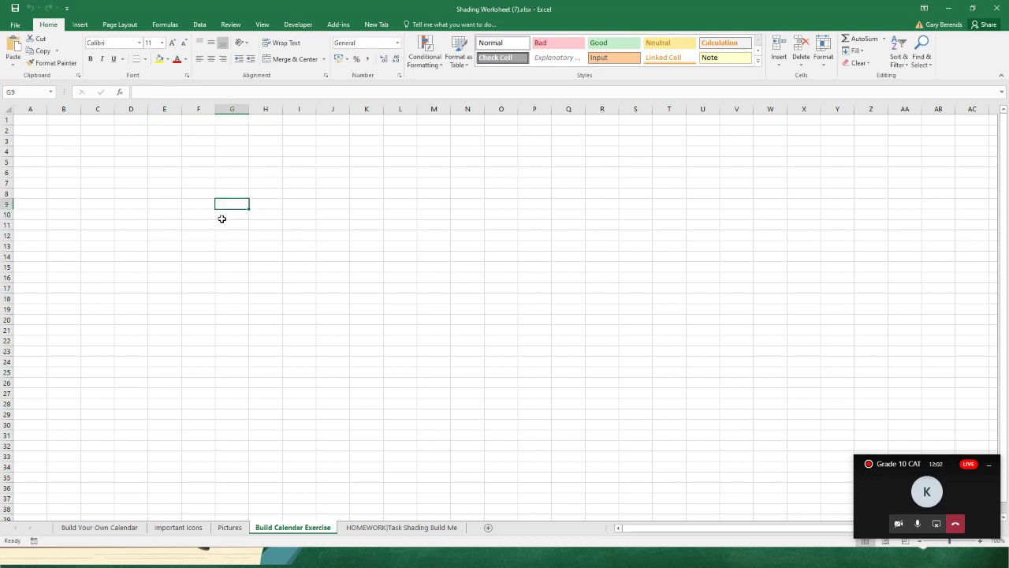
pyautogui.click(180, 184)
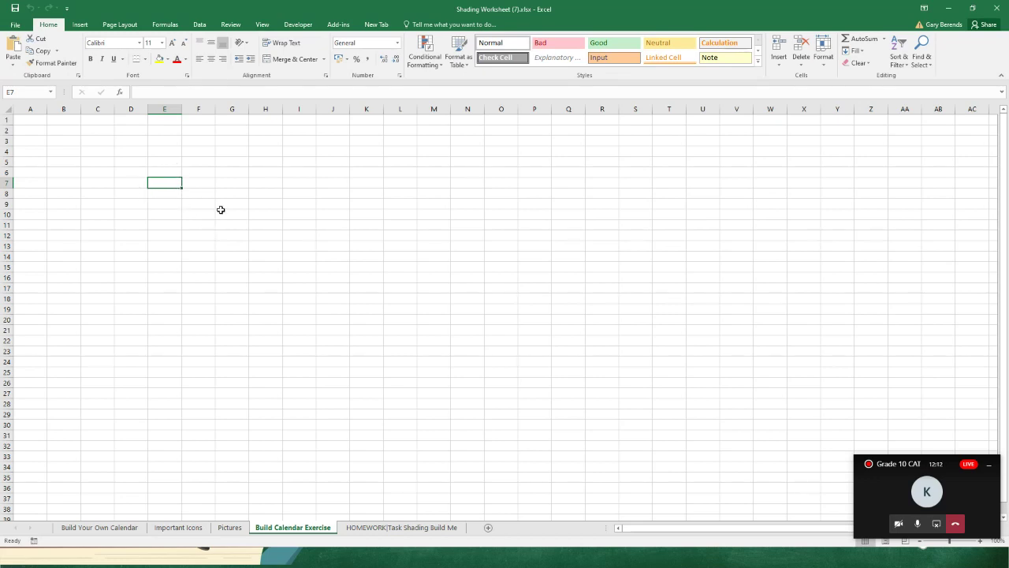
pyautogui.press('Right')
pyautogui.press('Right')
pyautogui.press('Right')
pyautogui.press('Down')
pyautogui.press('Down')
pyautogui.press('Down')
pyautogui.press('Down')
pyautogui.press('Left')
pyautogui.press('Left')
pyautogui.press('Left')
pyautogui.press('Left')
pyautogui.press('Up')
pyautogui.press('Up')
pyautogui.press('Up')
pyautogui.press('Up')
pyautogui.press('Up')
pyautogui.press('Up')
pyautogui.press('Up')
pyautogui.press('Right')
pyautogui.press('Right')
pyautogui.press('Right')
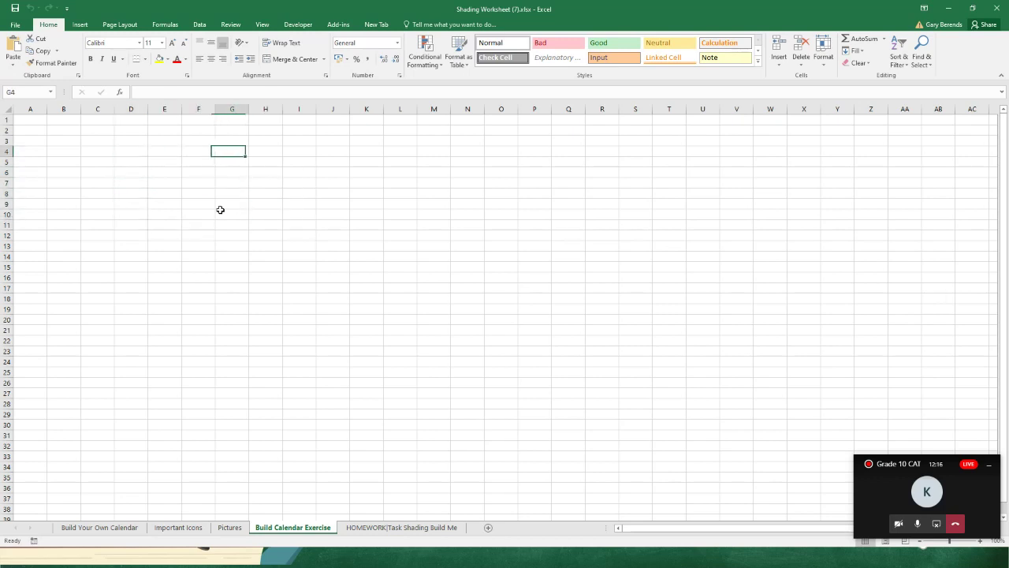
pyautogui.press('Down')
pyautogui.press('Down')
pyautogui.press('Down')
pyautogui.press('Down')
pyautogui.press('Down')
pyautogui.press('Left')
pyautogui.press('Left')
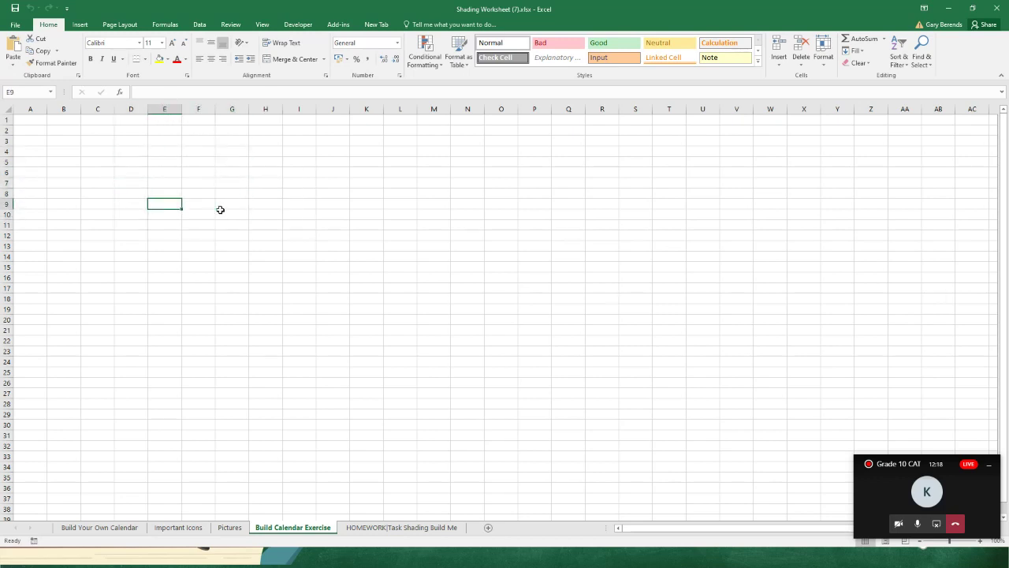
pyautogui.press('Up')
pyautogui.press('Up')
pyautogui.press('Up')
pyautogui.press('Up')
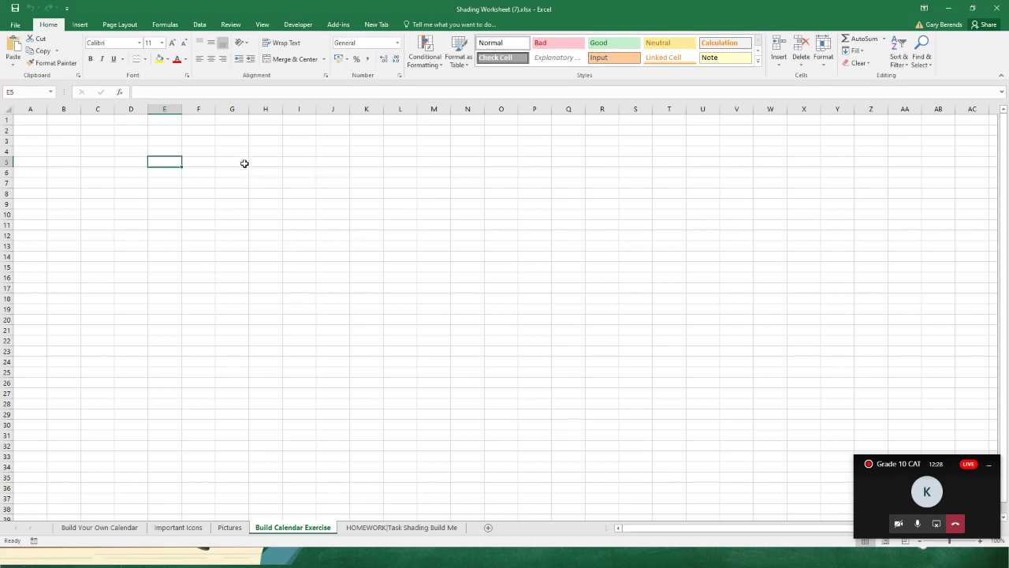
# Set the Build Calendar Exercise sheet's page orientation to Landscape
pyautogui.click(120, 25)
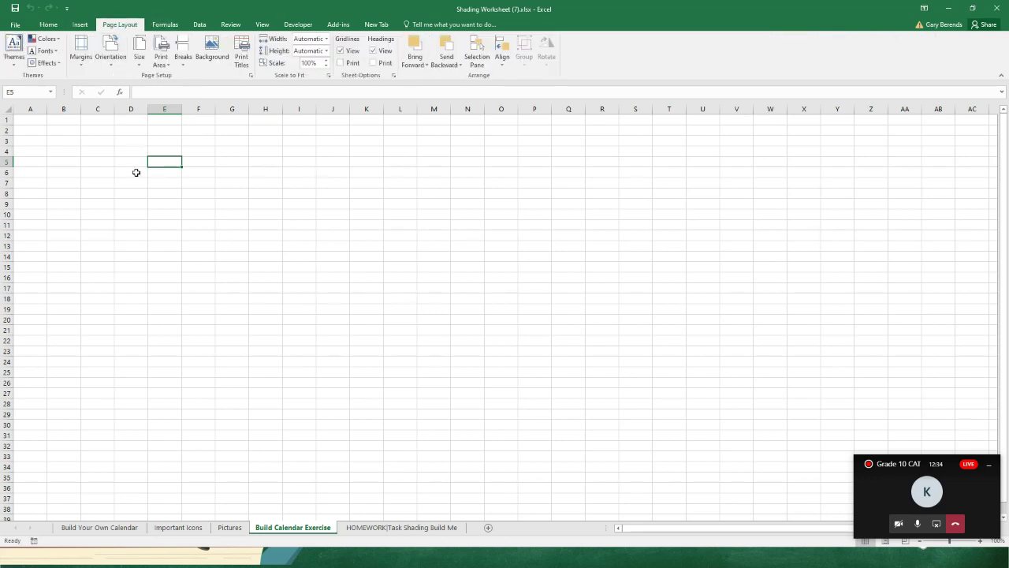
pyautogui.click(116, 63)
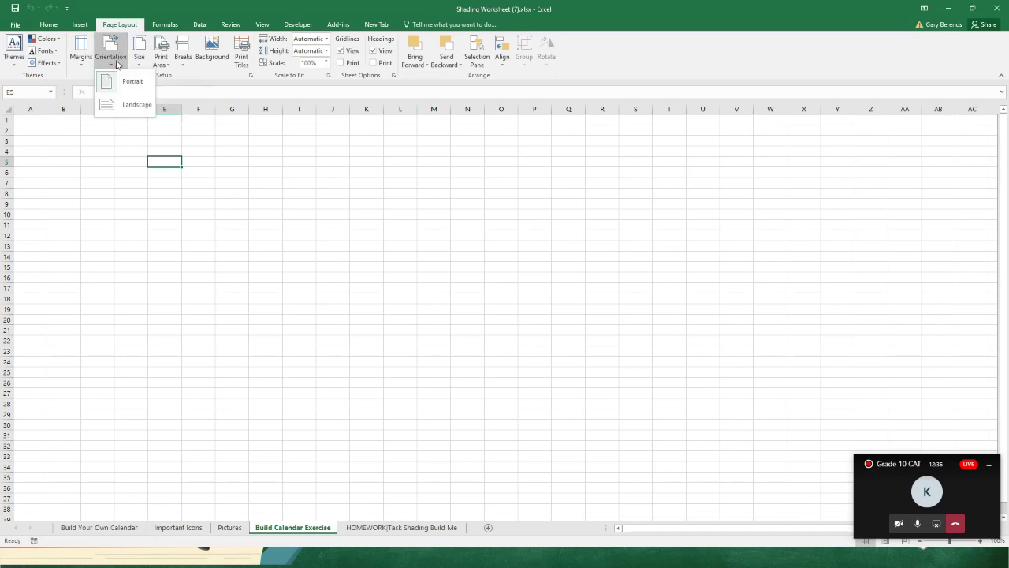
pyautogui.click(129, 106)
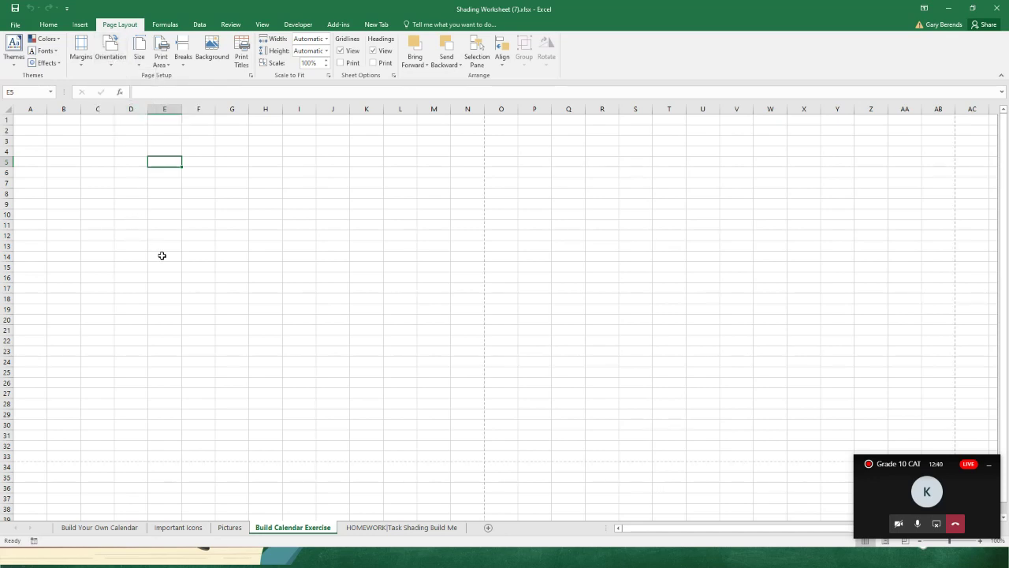
pyautogui.click(110, 49)
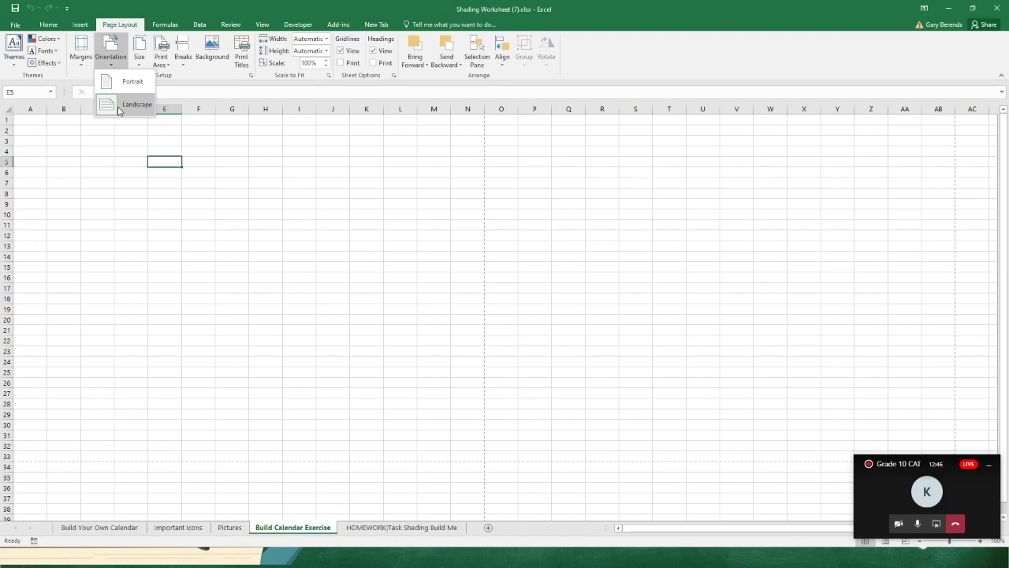
pyautogui.click(118, 105)
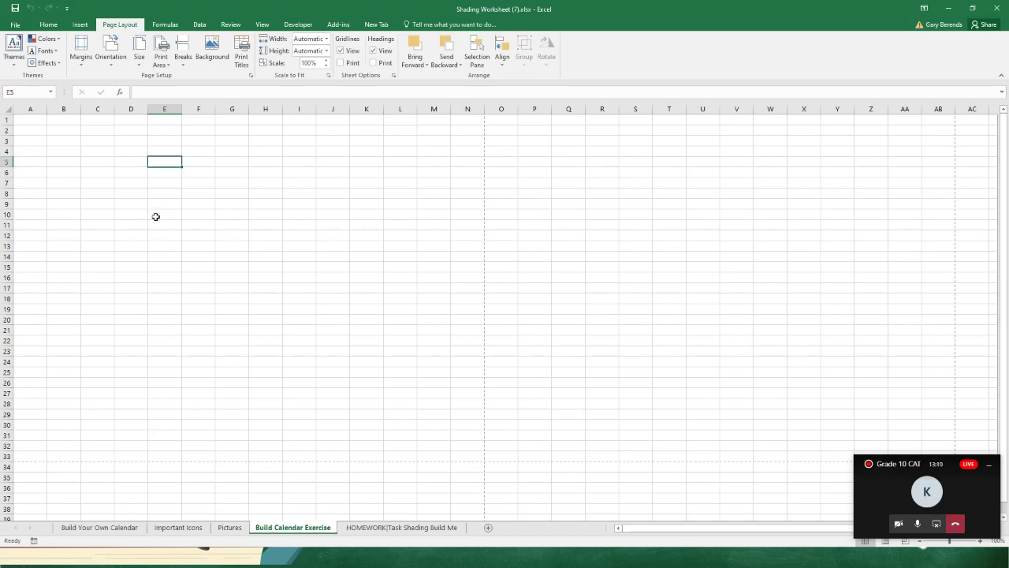
pyautogui.click(257, 247)
pyautogui.click(305, 343)
pyautogui.click(357, 380)
pyautogui.click(305, 298)
pyautogui.click(192, 288)
pyautogui.click(118, 230)
pyautogui.click(231, 193)
pyautogui.click(282, 288)
pyautogui.click(301, 319)
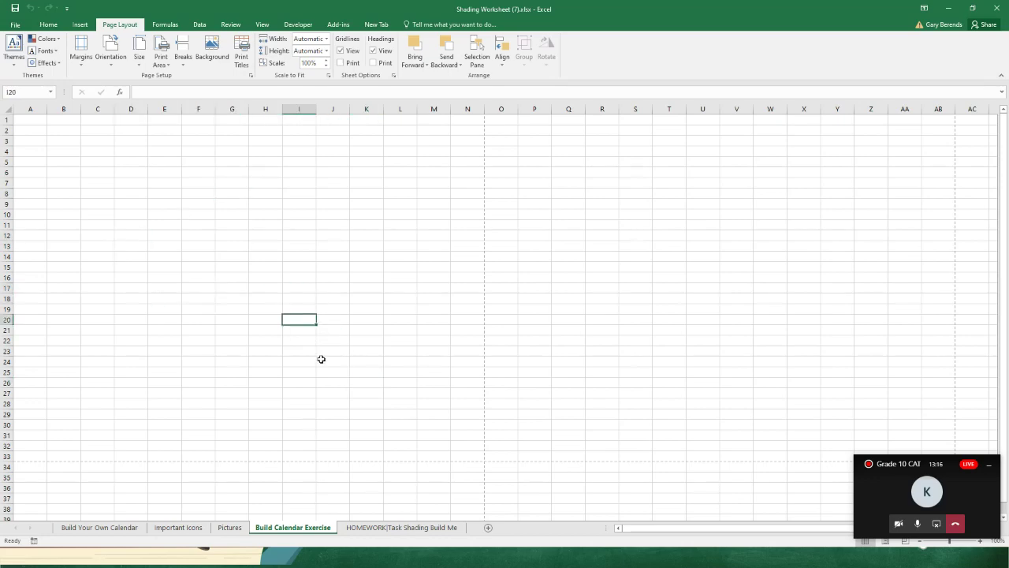
pyautogui.click(389, 406)
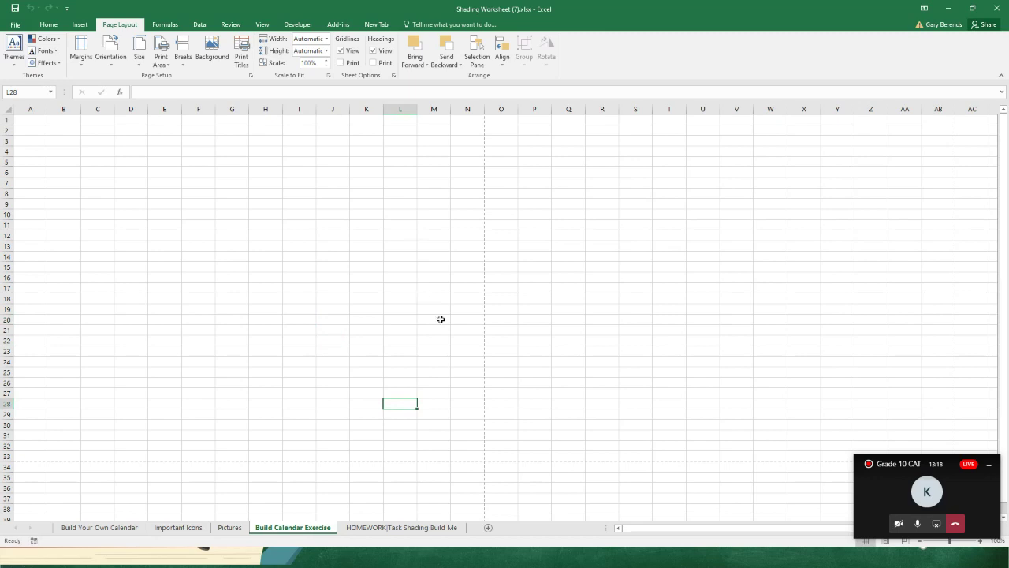
pyautogui.click(39, 123)
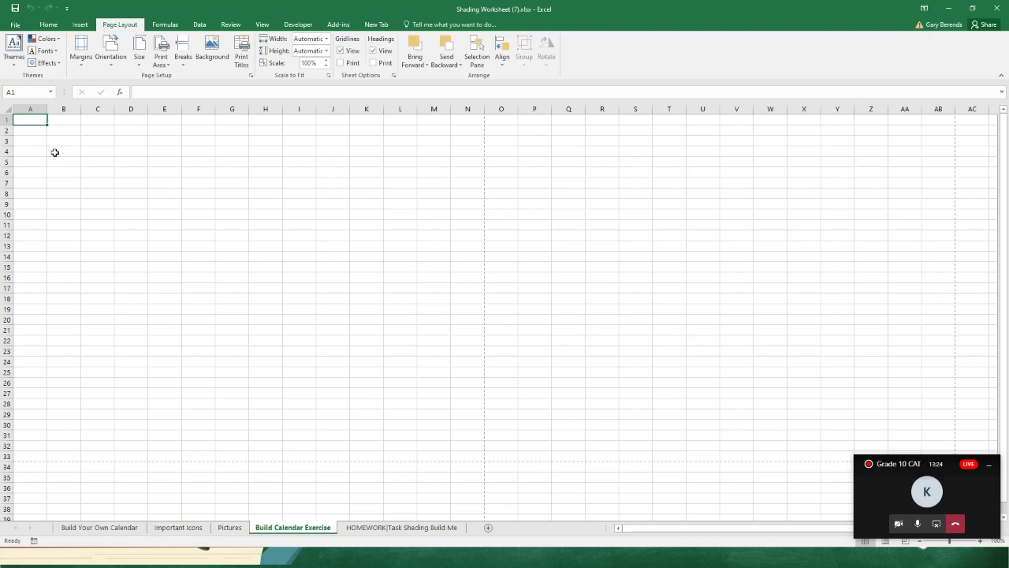
pyautogui.click(106, 168)
pyautogui.hotkey('ctrl', 'Home')
pyautogui.click(48, 24)
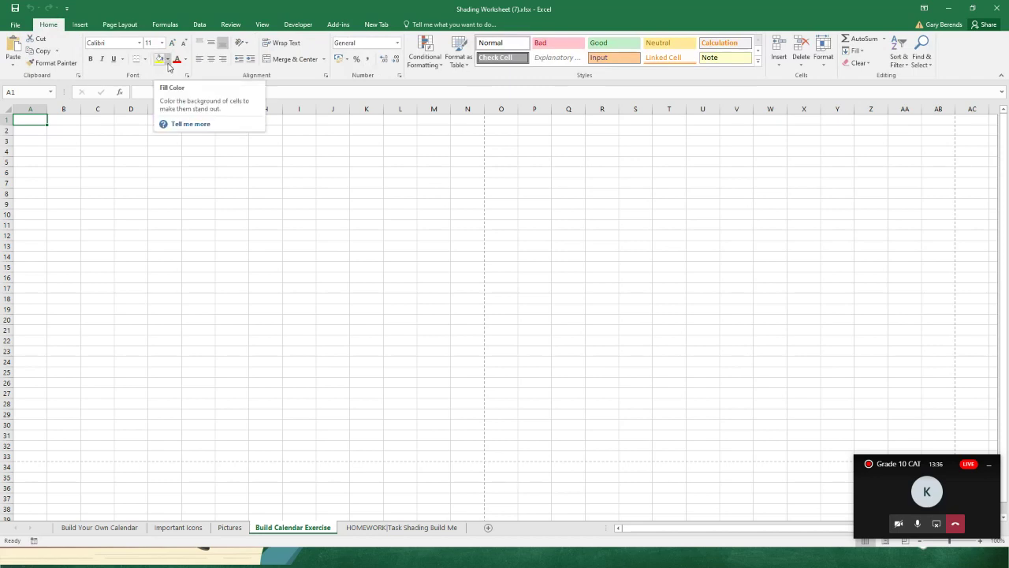
pyautogui.click(168, 63)
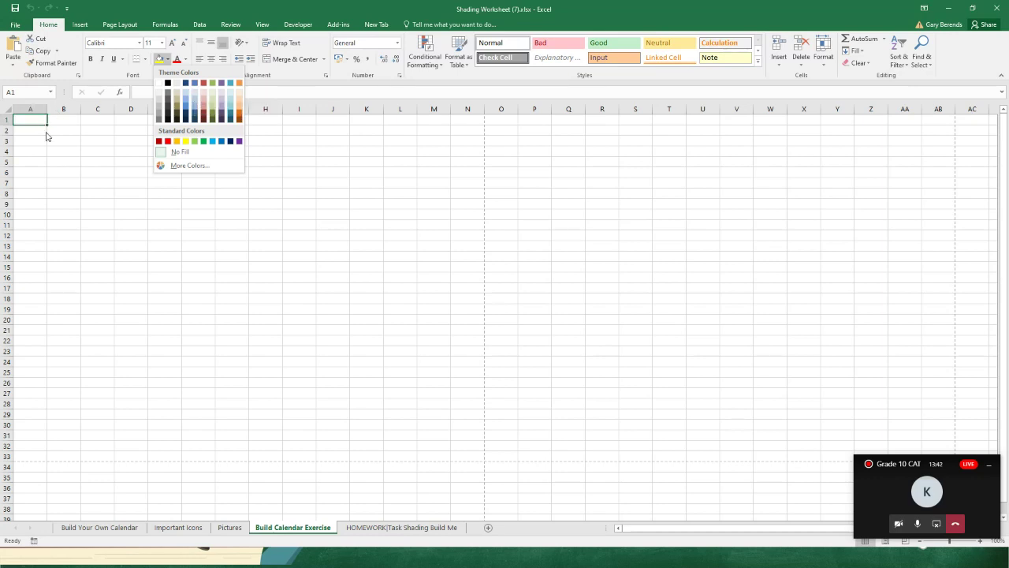
pyautogui.click(79, 173)
pyautogui.click(80, 173)
# Extend a cell selection from A1 across to column K and down to row 15, then clear it
pyautogui.click(34, 119)
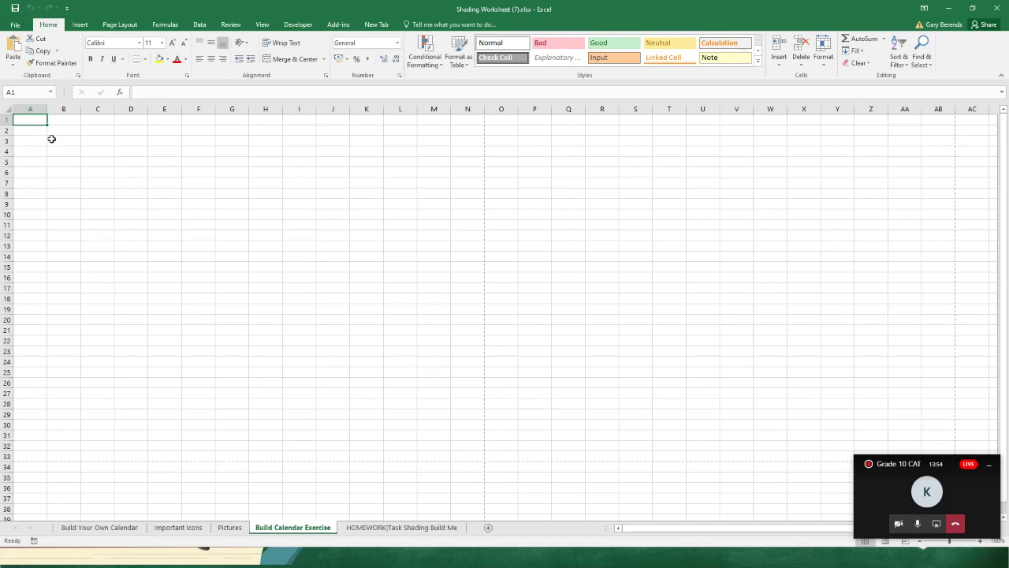
pyautogui.hotkey('shift', 'Right')
pyautogui.hotkey('shift', 'Right')
pyautogui.hotkey('shift', 'Right')
pyautogui.hotkey('shift', 'Right')
pyautogui.hotkey('shift', 'Right')
pyautogui.hotkey('shift', 'Right')
pyautogui.hotkey('shift', 'Right')
pyautogui.hotkey('shift', 'Right')
pyautogui.hotkey('shift', 'Right')
pyautogui.hotkey('shift', 'Right')
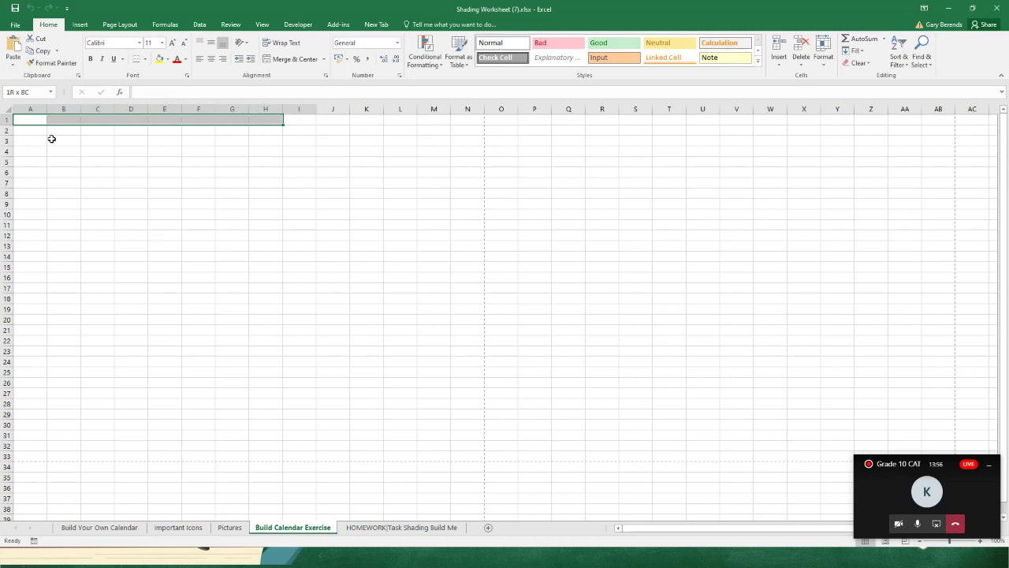
pyautogui.hotkey('shift', 'Down')
pyautogui.hotkey('shift', 'Down')
pyautogui.hotkey('shift', 'Down')
pyautogui.hotkey('shift', 'Down')
pyautogui.hotkey('shift', 'Down')
pyautogui.hotkey('shift', 'Down')
pyautogui.hotkey('shift', 'Down')
pyautogui.hotkey('shift', 'Down')
pyautogui.hotkey('shift', 'Down')
pyautogui.hotkey('shift', 'Down')
pyautogui.hotkey('shift', 'Down')
pyautogui.hotkey('shift', 'Down')
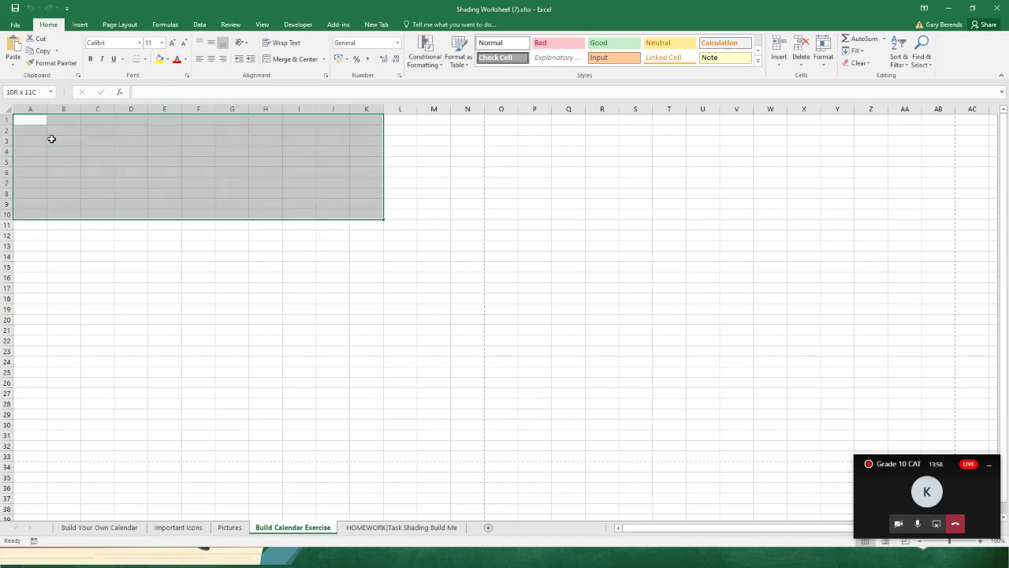
pyautogui.hotkey('shift', 'Down')
pyautogui.hotkey('shift', 'Down')
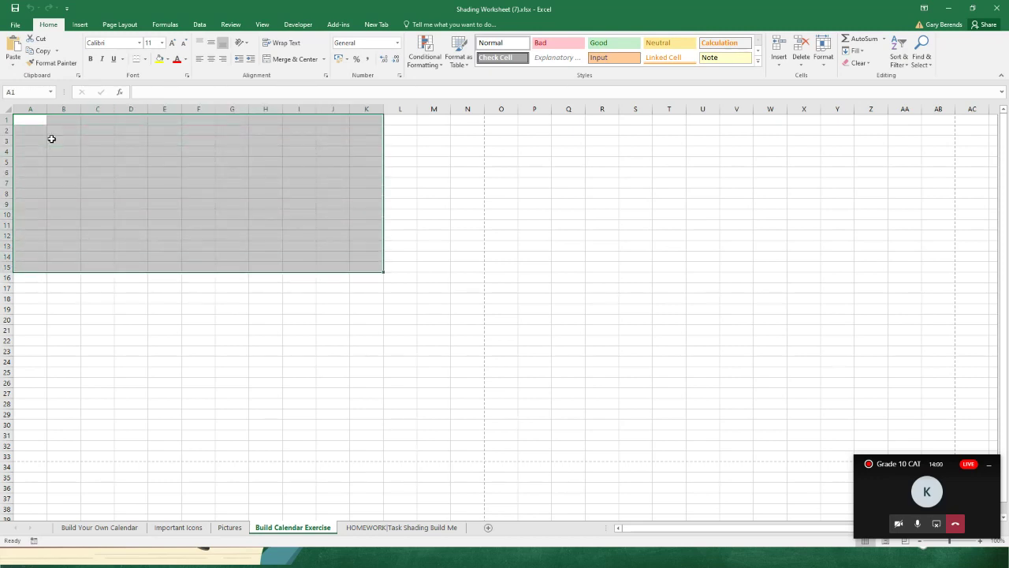
pyautogui.click(51, 139)
# Fill the first landscape page area, cells A1:N33, with Blue, Accent 1, Lighter 60%
pyautogui.moveTo(23, 119); pyautogui.dragTo(460, 453)
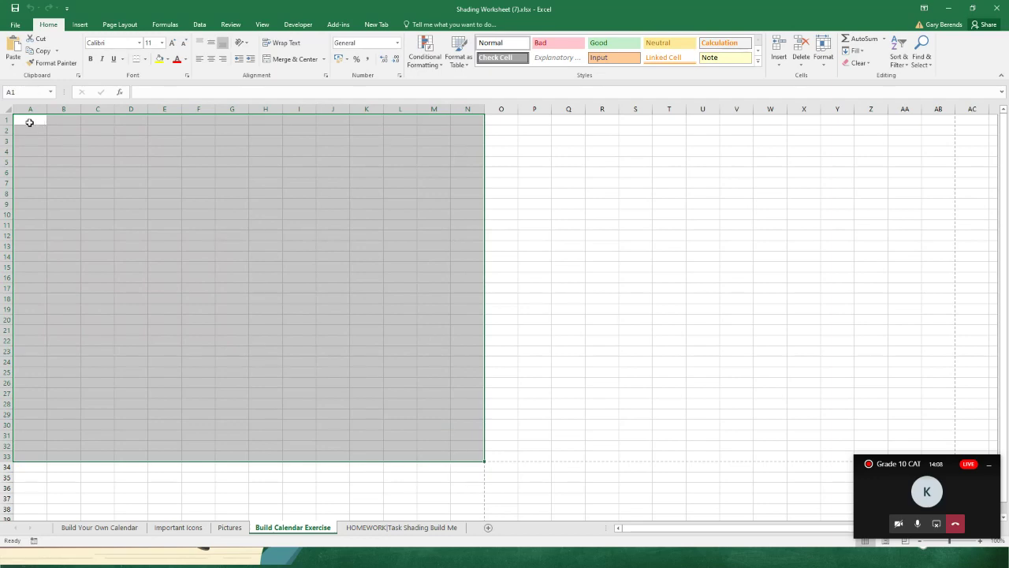
pyautogui.click(89, 151)
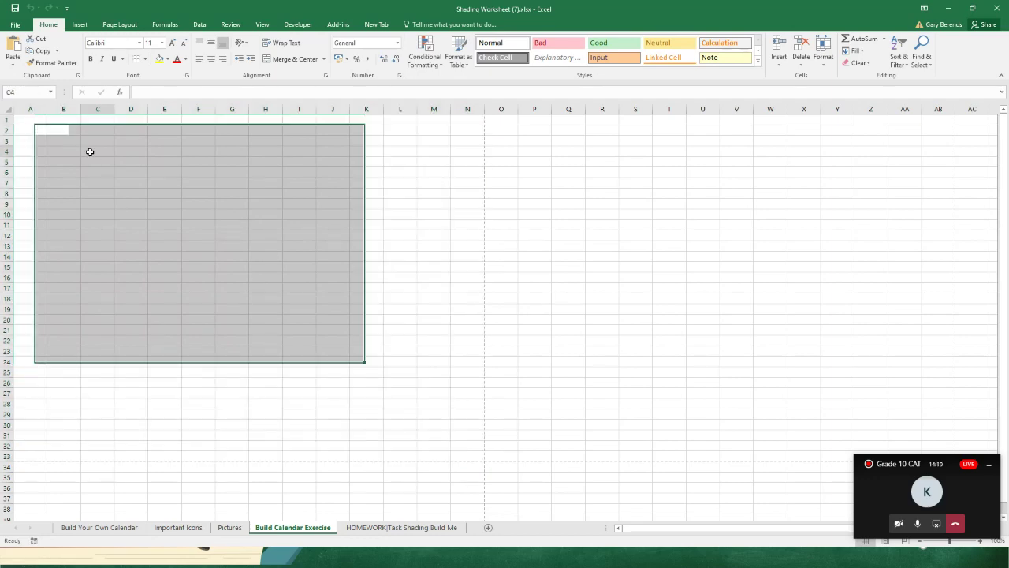
pyautogui.moveTo(25, 121); pyautogui.dragTo(458, 453)
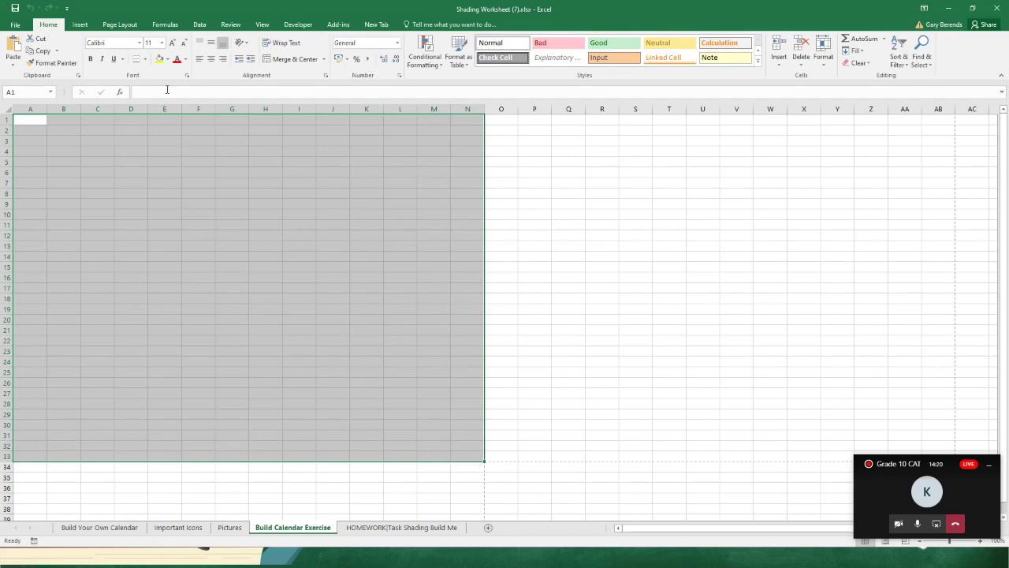
pyautogui.click(168, 61)
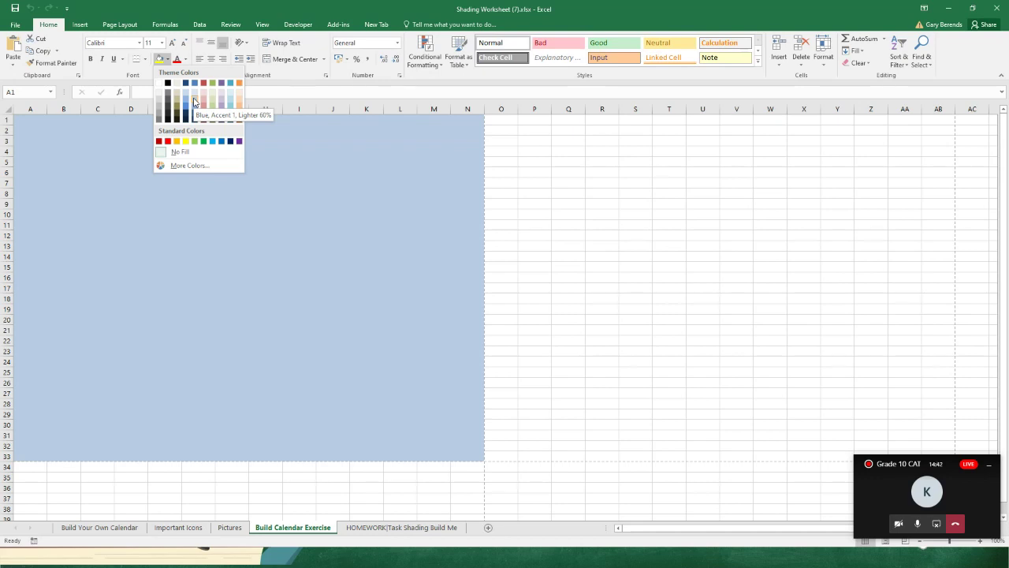
pyautogui.click(194, 101)
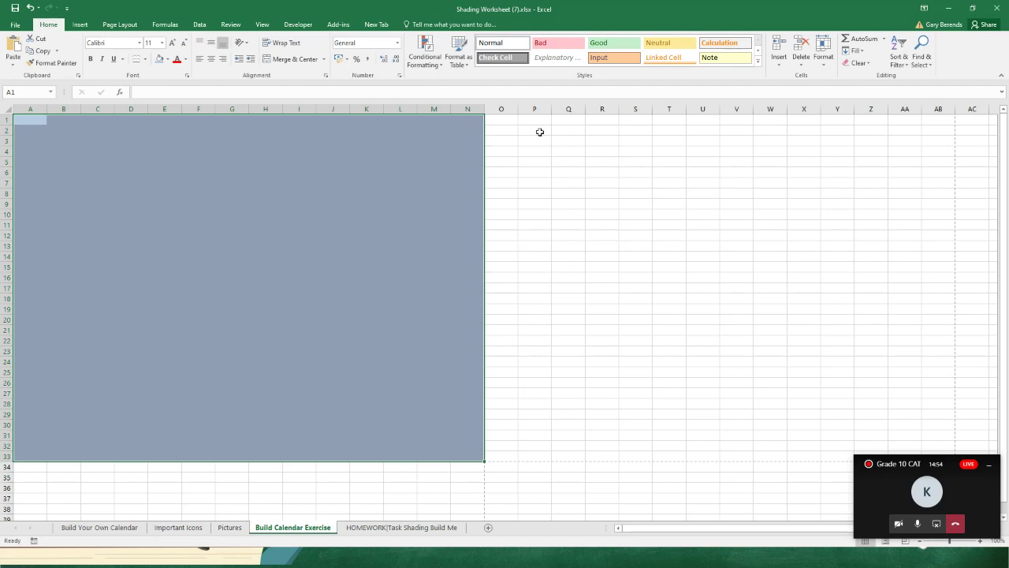
pyautogui.click(523, 184)
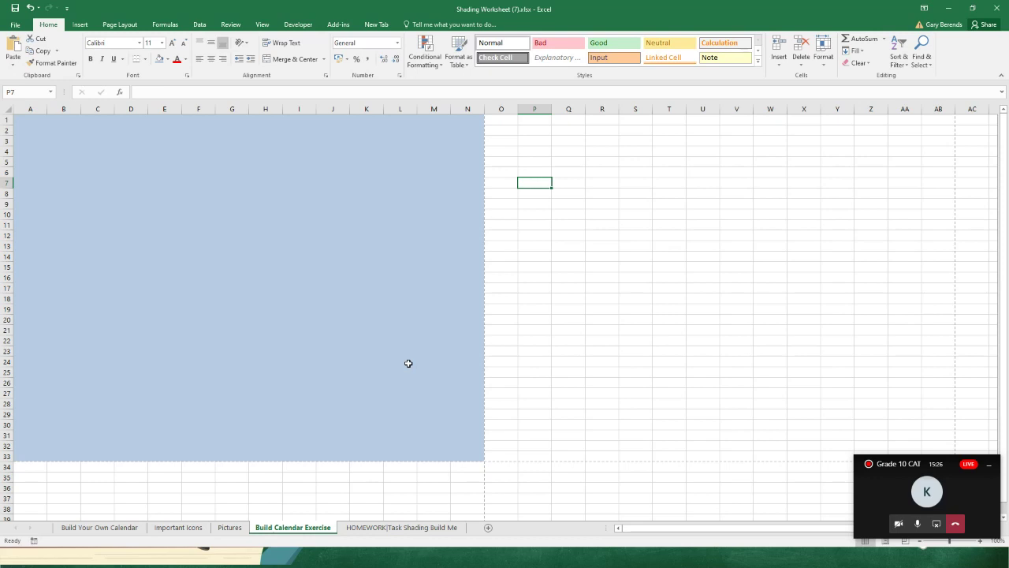
# Switch to the Grade 10 CAT meeting in Microsoft Teams and check the published Live event Q&A
pyautogui.hotkey('alt', 'Tab')
pyautogui.hotkey('alt', 'Tab')
pyautogui.hotkey('alt', 'Tab')
pyautogui.hotkey('alt', 'Tab')
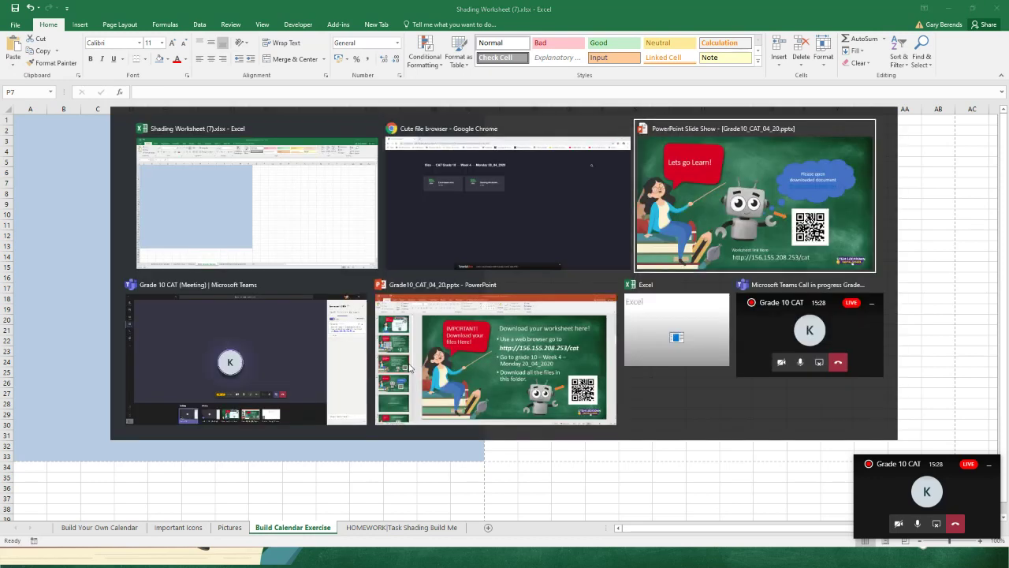
pyautogui.hotkey('alt', 'Tab')
pyautogui.hotkey('alt', 'Tab')
pyautogui.hotkey('alt', 'Tab')
pyautogui.hotkey('alt', 'Tab')
pyautogui.hotkey('alt', 'Tab')
pyautogui.hotkey('alt', 'Tab')
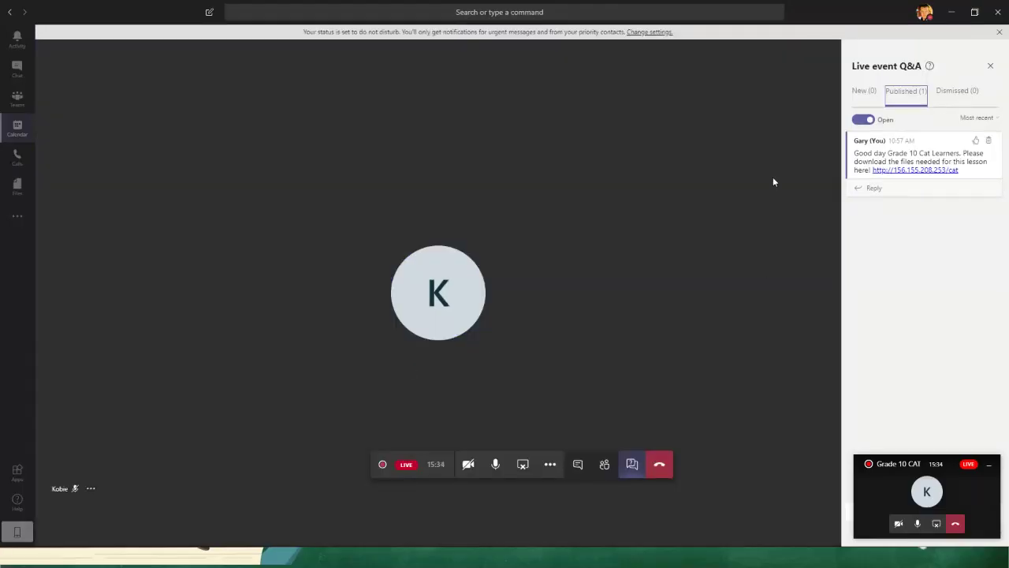
# Switch back to the Shading Worksheet (7).xlsx workbook in Excel
pyautogui.hotkey('alt', 'Tab')
pyautogui.hotkey('alt', 'Tab')
pyautogui.hotkey('alt', 'Tab')
pyautogui.hotkey('alt', 'Tab')
pyautogui.hotkey('alt', 'Tab')
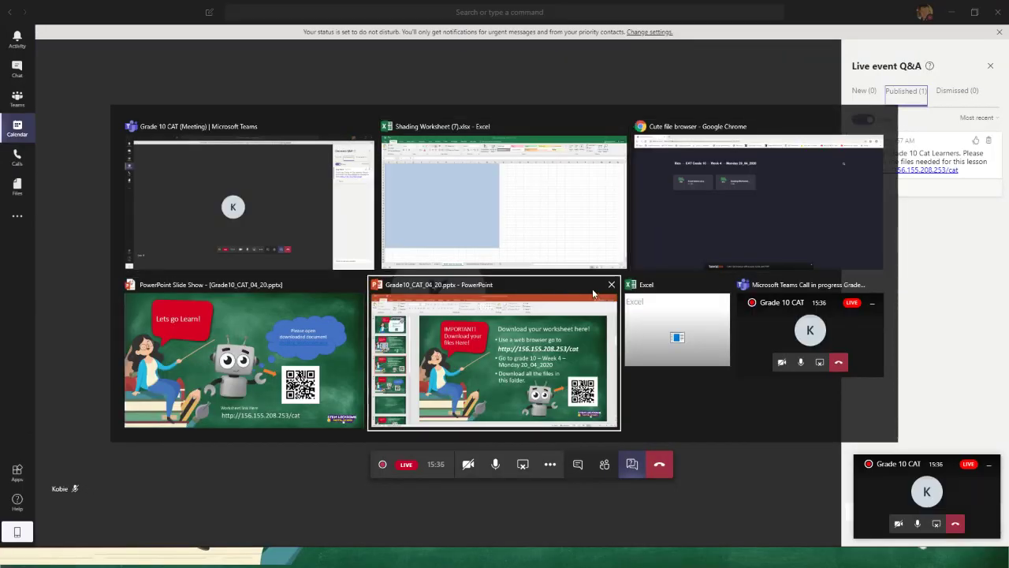
pyautogui.hotkey('alt', 'Tab')
pyautogui.hotkey('alt', 'Tab')
pyautogui.hotkey('alt', 'Tab')
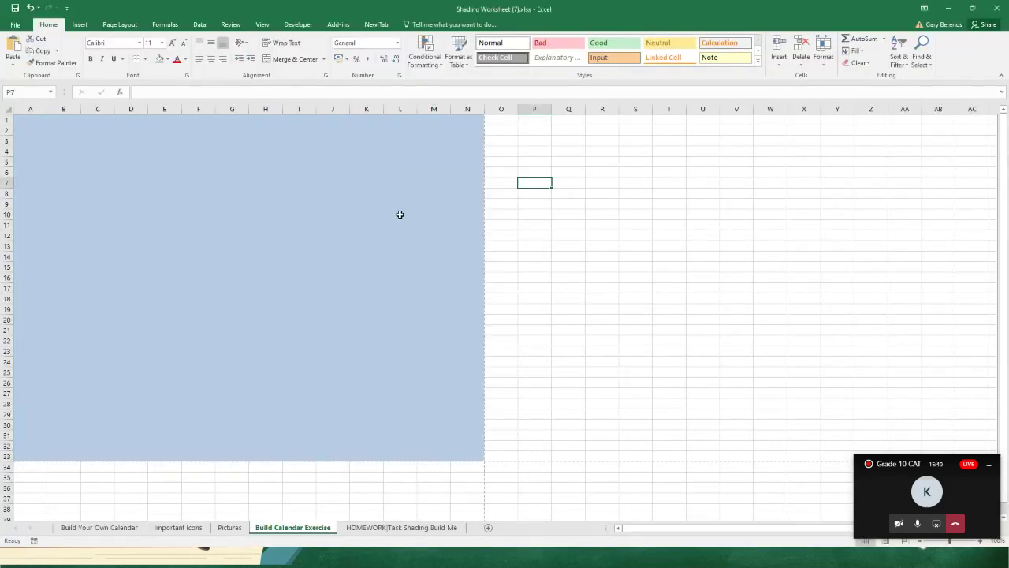
pyautogui.click(260, 203)
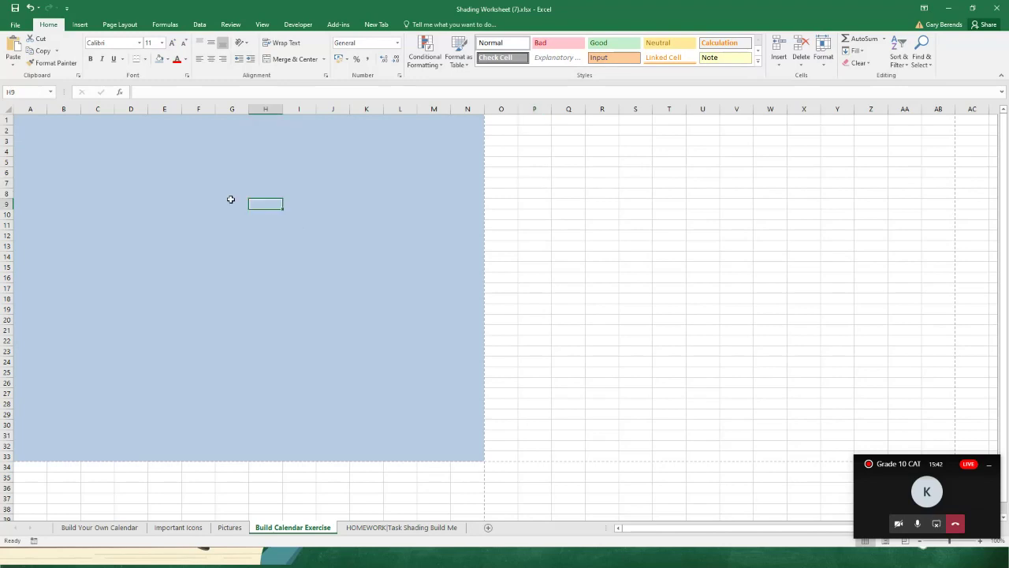
pyautogui.click(129, 168)
pyautogui.click(149, 220)
pyautogui.click(108, 182)
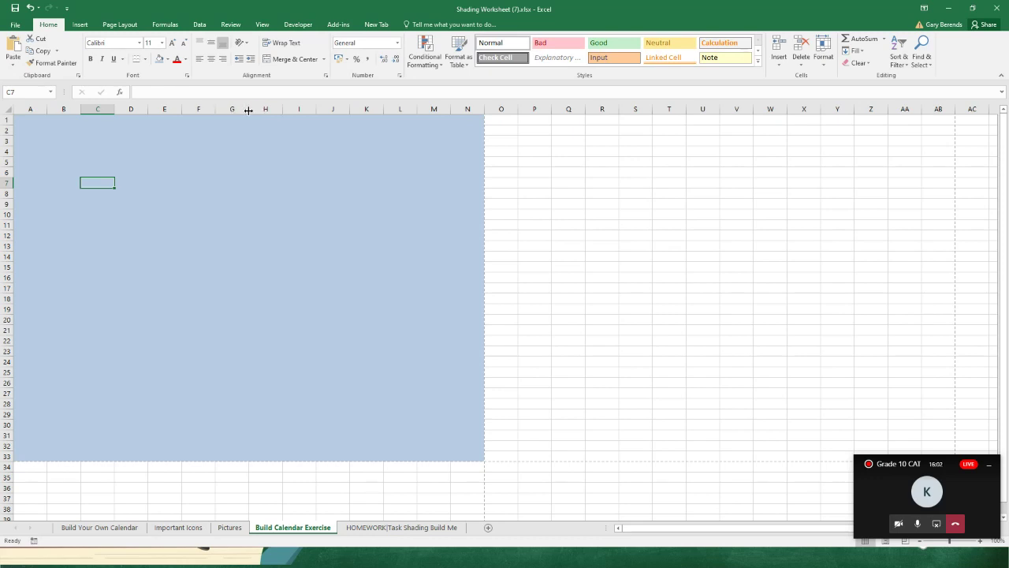
# Check the widths of columns G and I and the height of row 3 at their header borders
pyautogui.moveTo(248, 111); pyautogui.dragTo(249, 110)
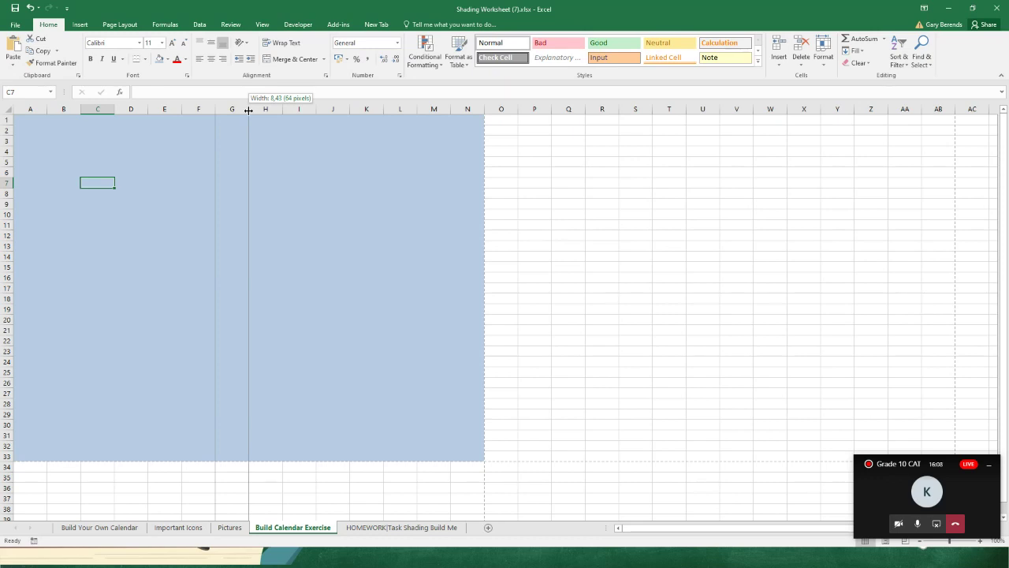
pyautogui.moveTo(248, 110); pyautogui.dragTo(249, 110)
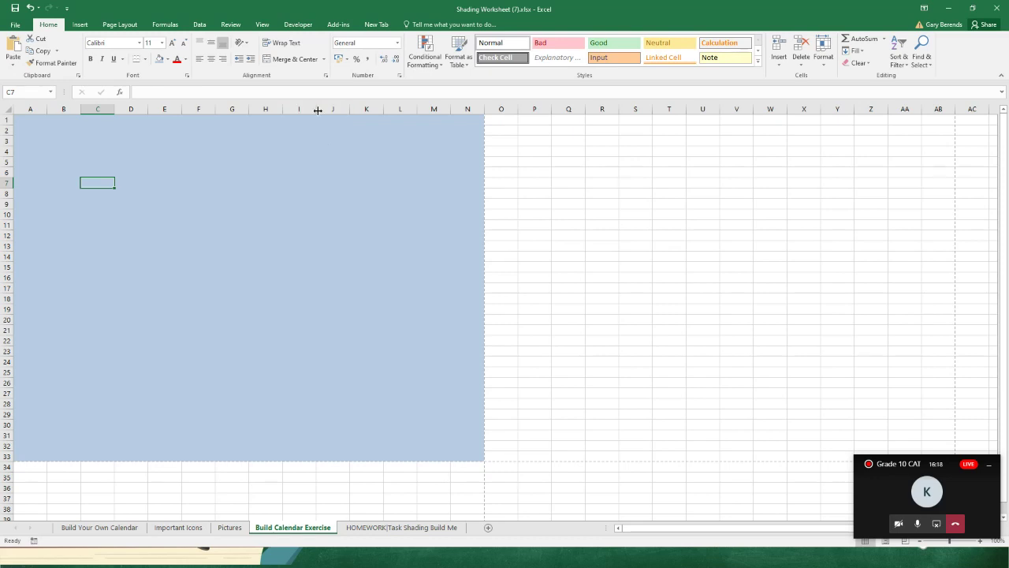
pyautogui.moveTo(317, 108); pyautogui.dragTo(317, 109)
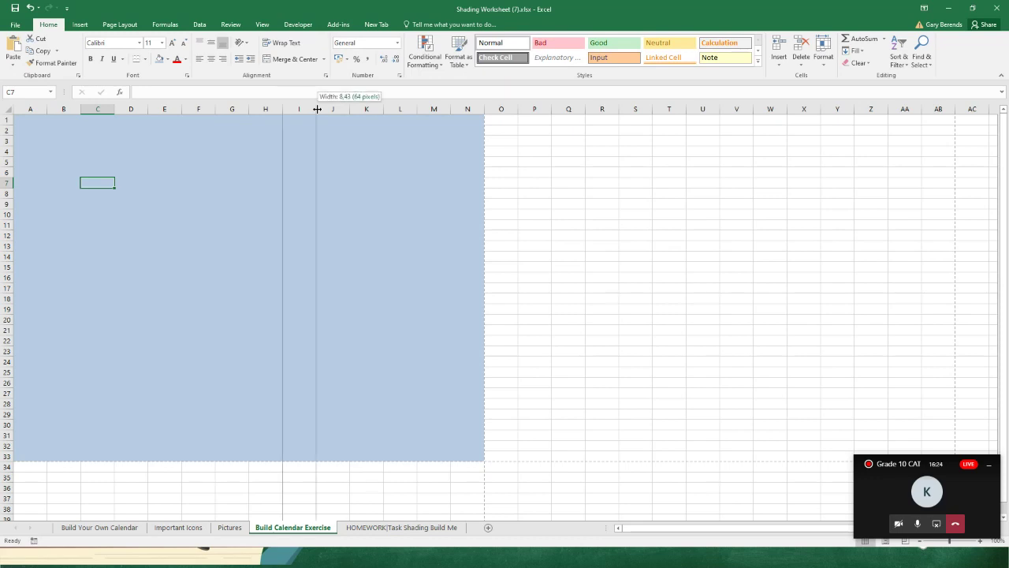
pyautogui.moveTo(317, 109); pyautogui.dragTo(317, 109)
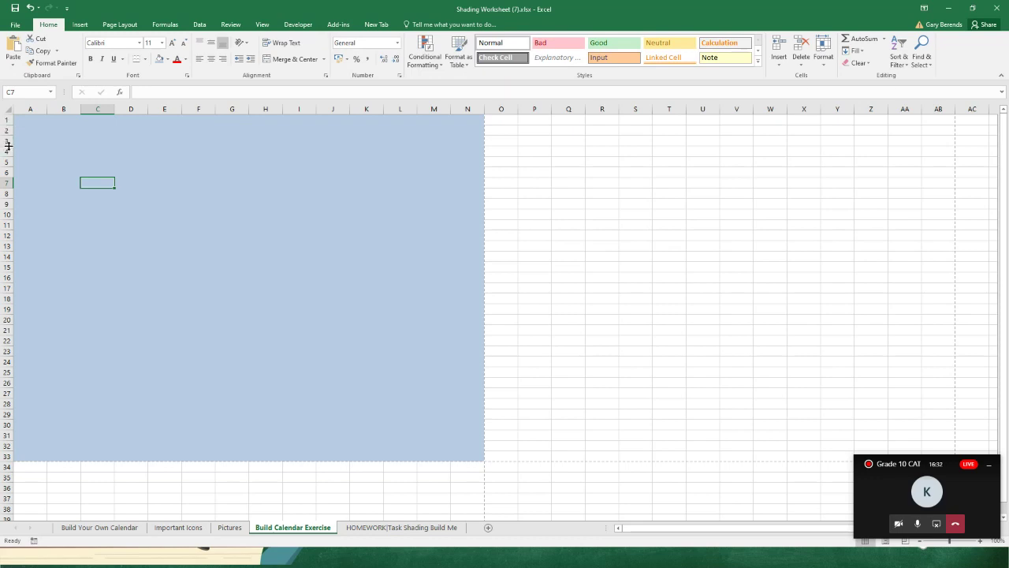
pyautogui.moveTo(8, 146); pyautogui.dragTo(8, 145)
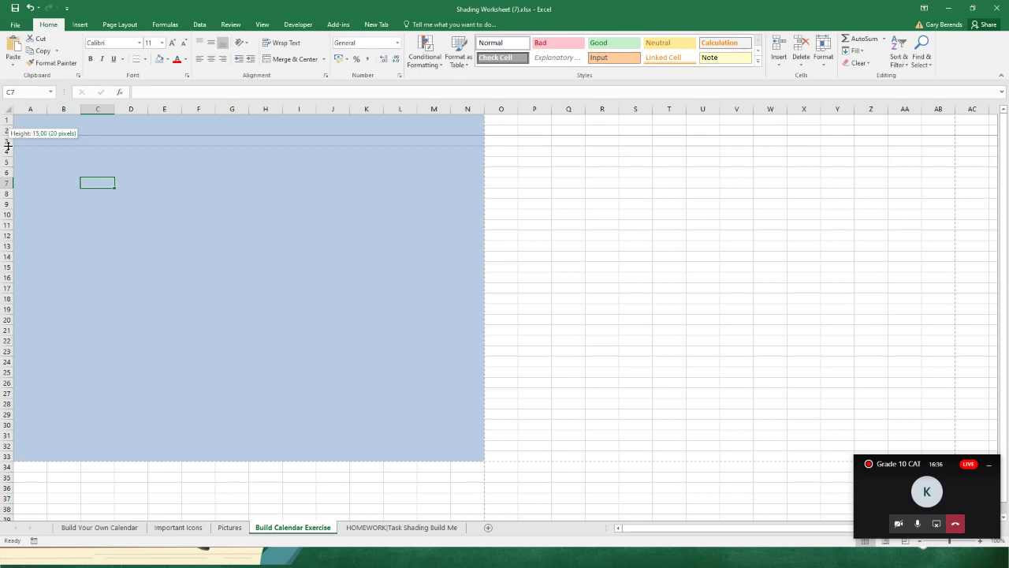
# Note the sizes beside the shaded page area: Col and 11 in Q6:R6, Row H and 50 in Q7:R7
pyautogui.moveTo(8, 146); pyautogui.dragTo(8, 146)
pyautogui.click(231, 182)
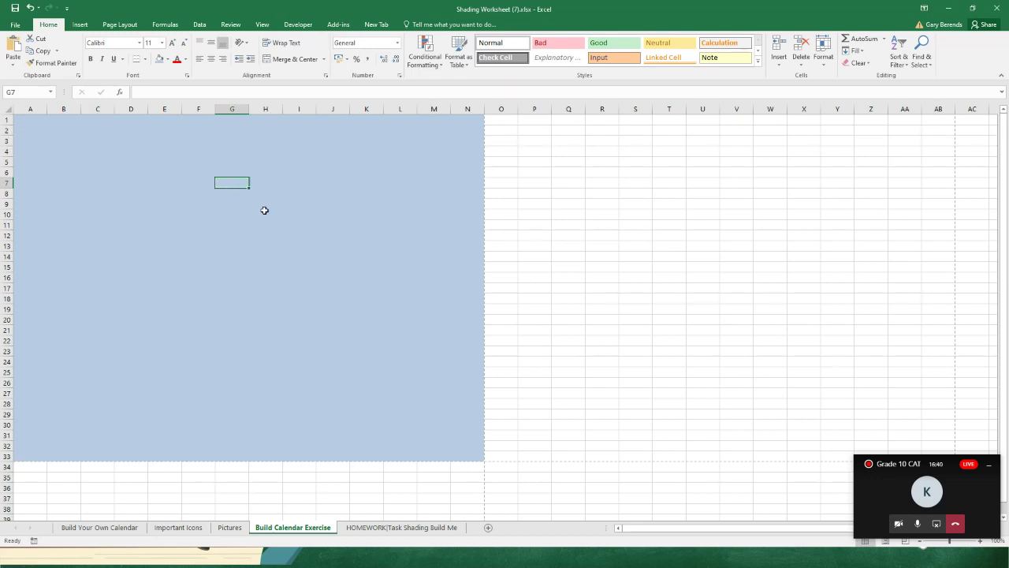
pyautogui.click(575, 174)
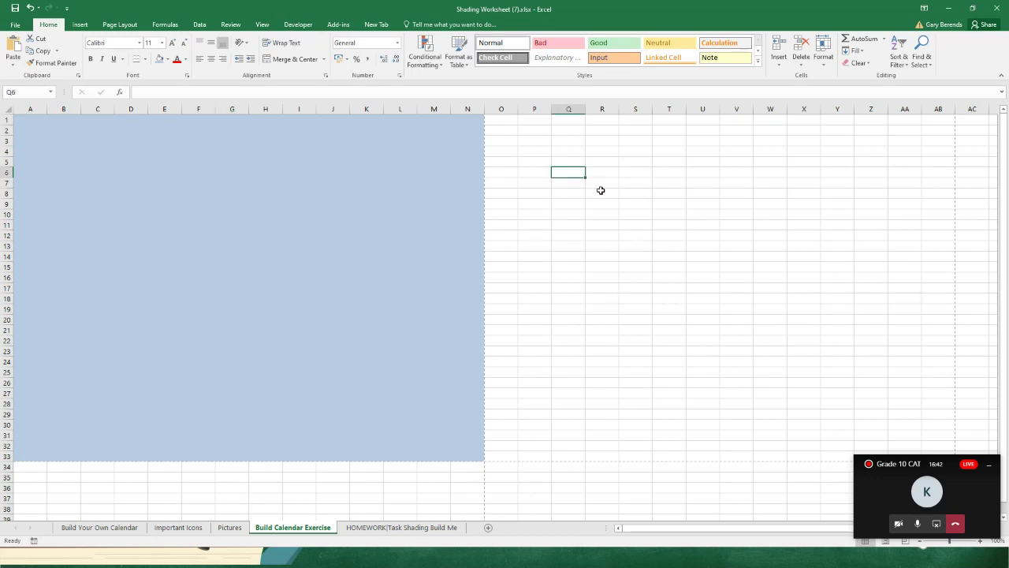
pyautogui.write('Col')
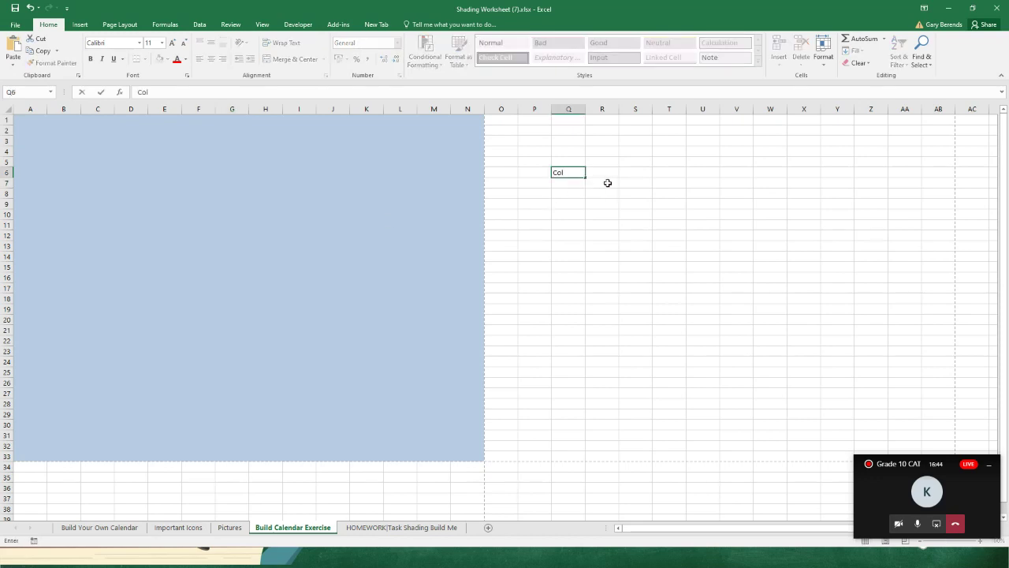
pyautogui.press('Tab')
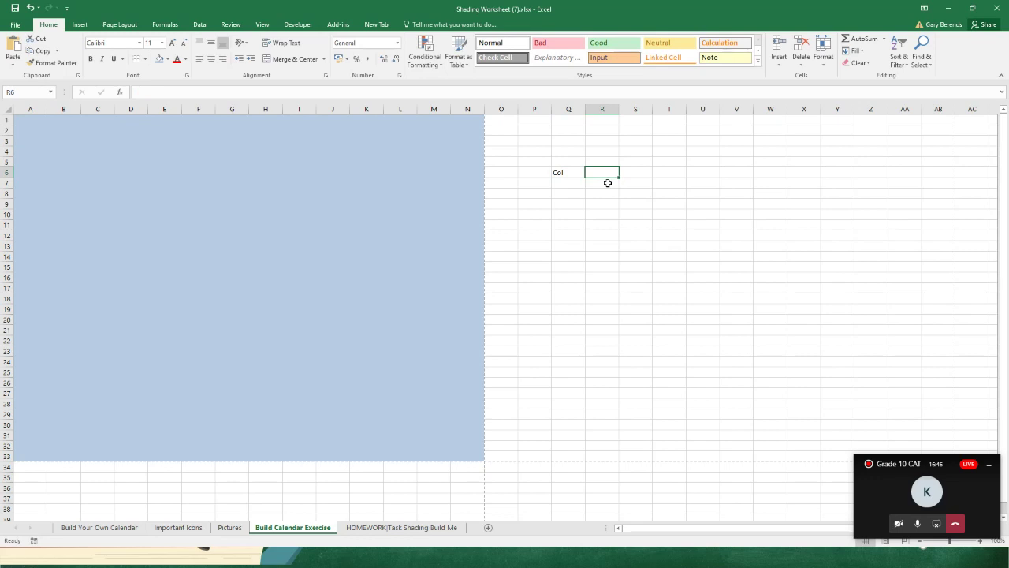
pyautogui.write('11')
pyautogui.press('Return')
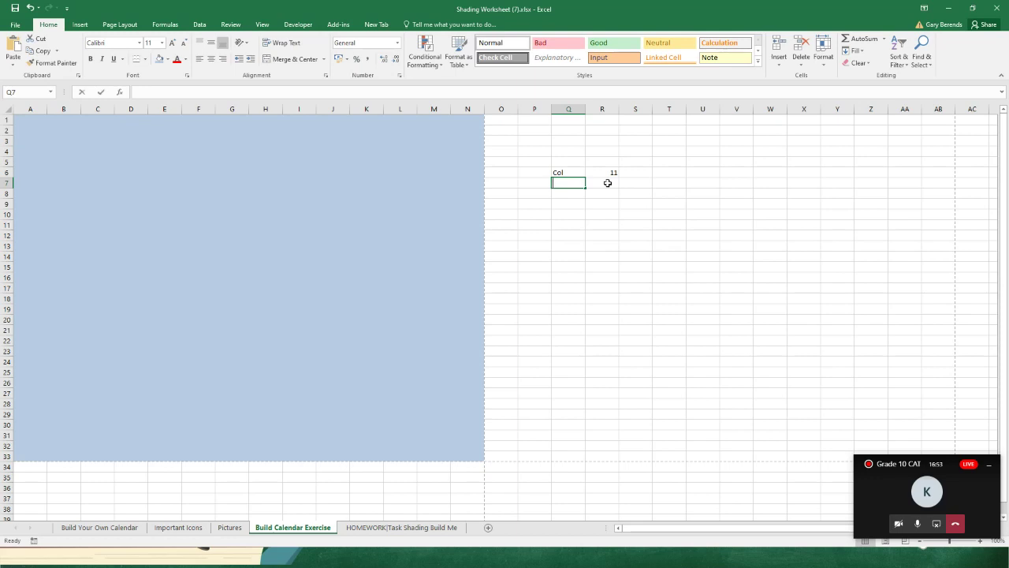
pyautogui.write('Row')
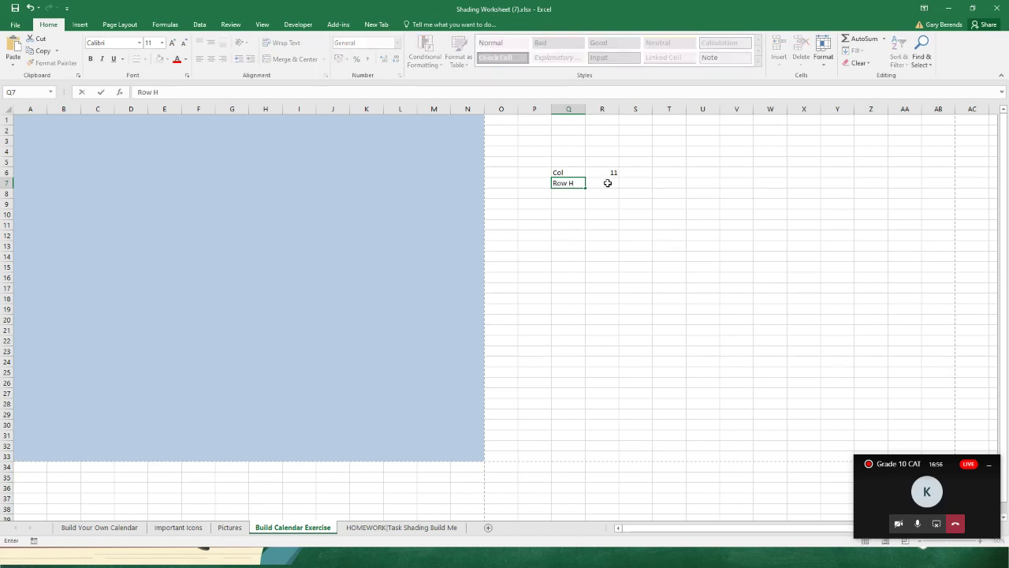
pyautogui.write(' H')
pyautogui.press('Tab')
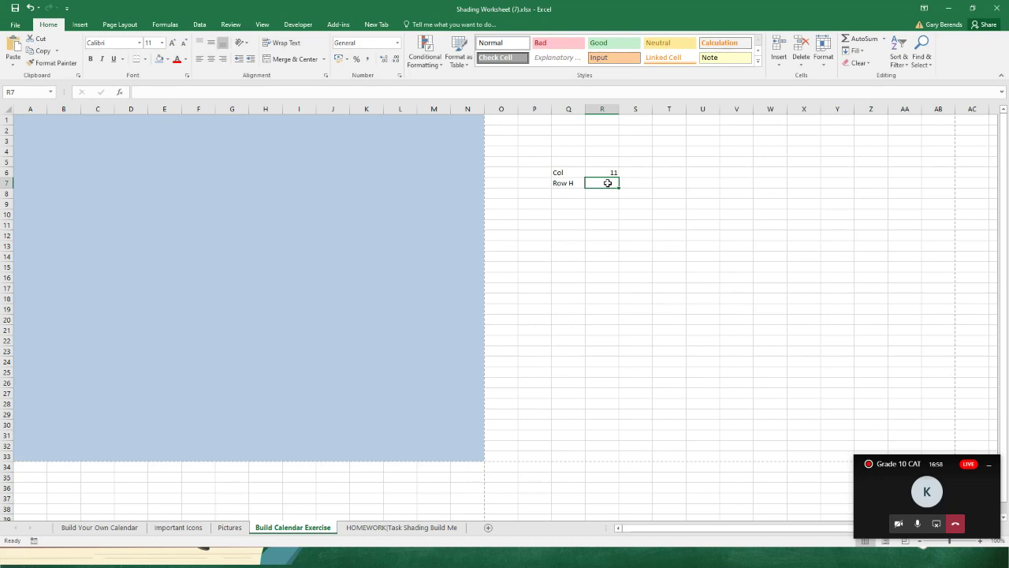
pyautogui.write('50')
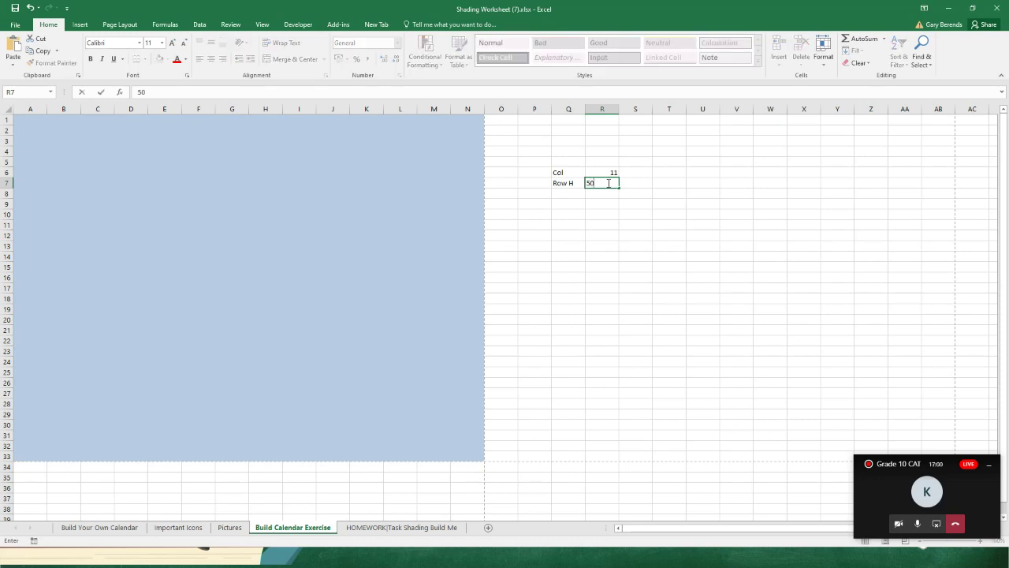
pyautogui.press('Return')
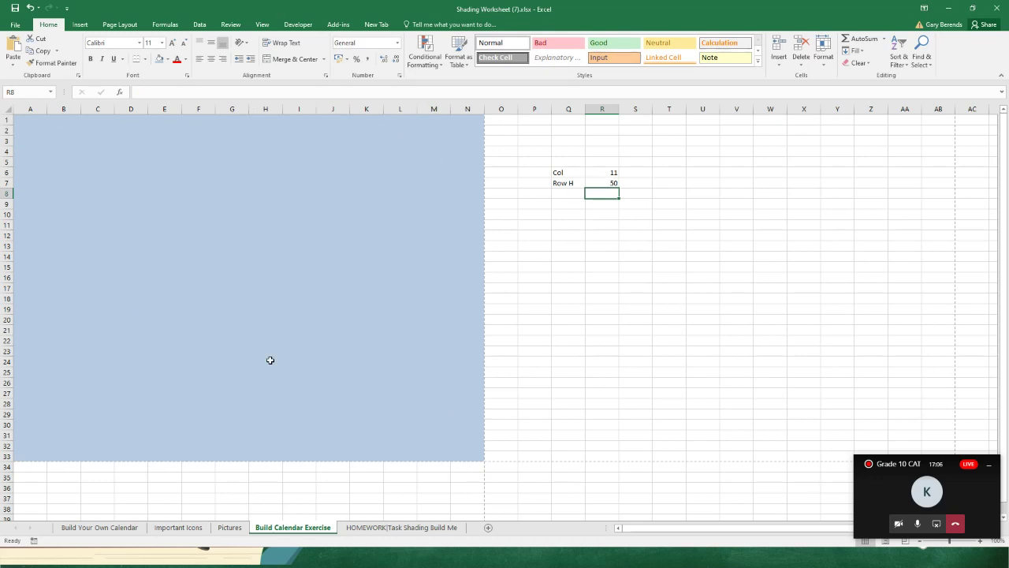
pyautogui.moveTo(566, 172); pyautogui.dragTo(601, 173)
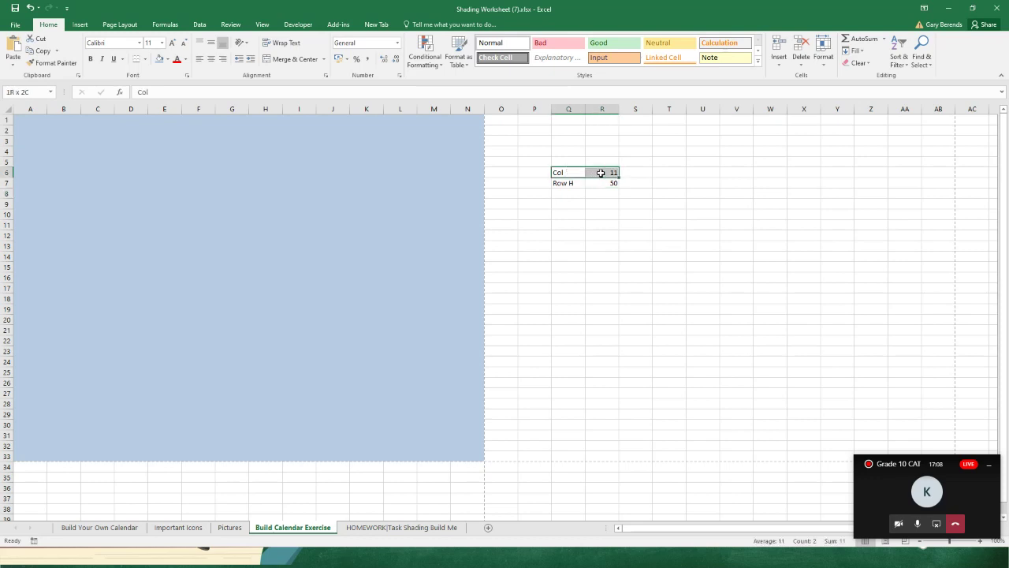
pyautogui.click(598, 203)
pyautogui.press('Up')
pyautogui.press('Up')
pyautogui.press('Up')
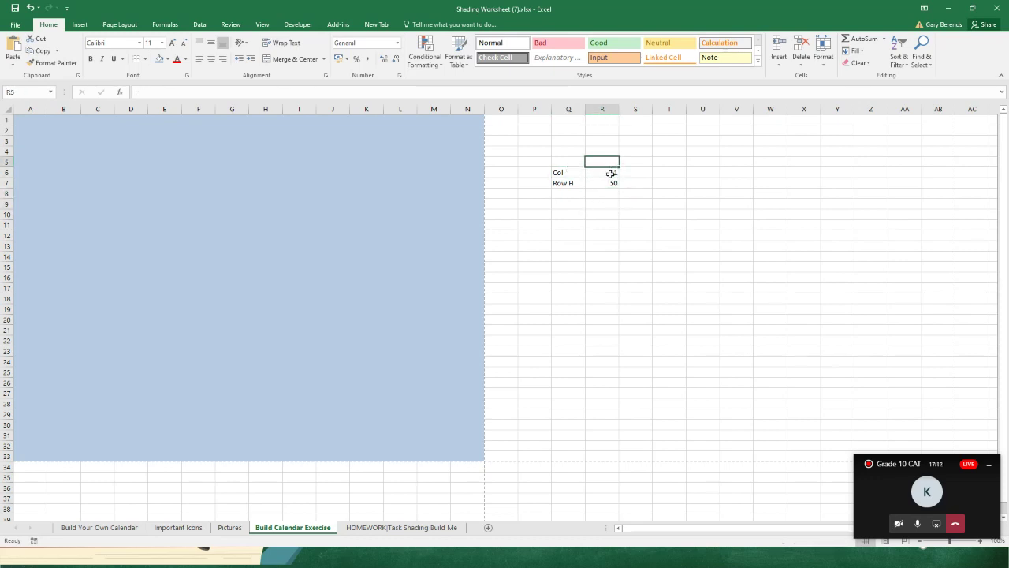
pyautogui.click(567, 186)
pyautogui.click(609, 183)
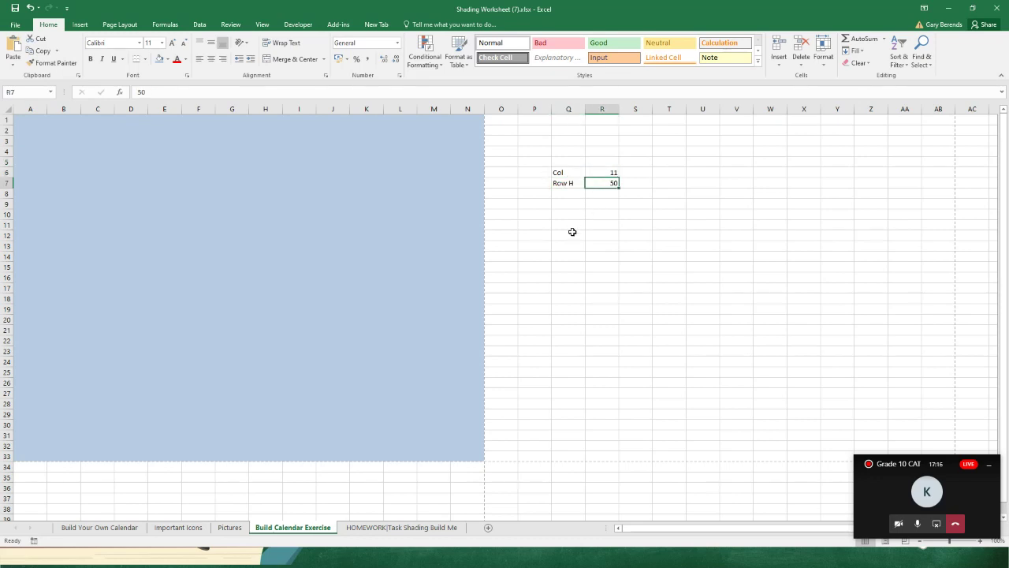
pyautogui.click(571, 233)
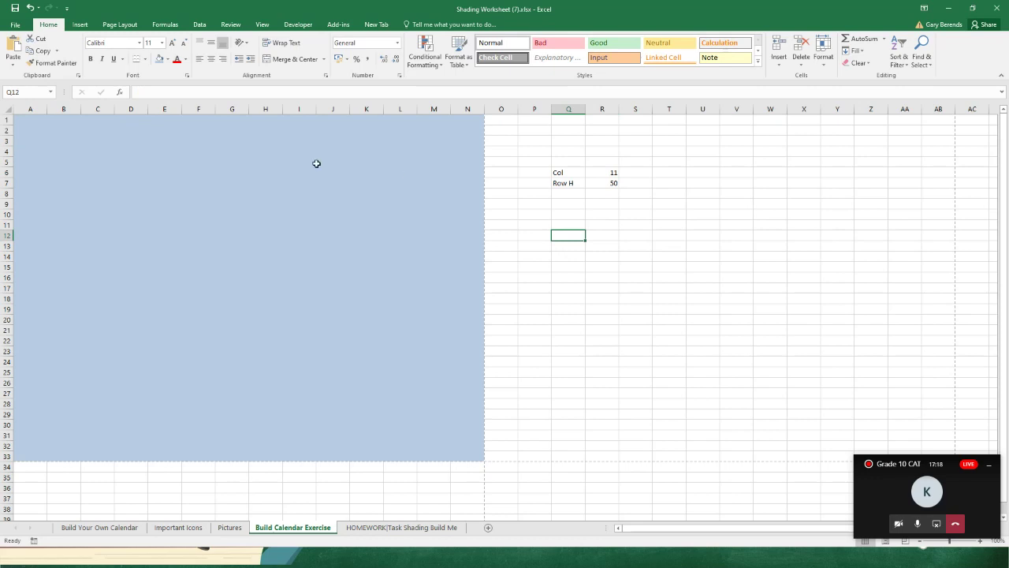
# Try widening columns A, B and C one by one, and undo the width changes
pyautogui.moveTo(47, 109); pyautogui.dragTo(142, 110)
pyautogui.click(163, 141)
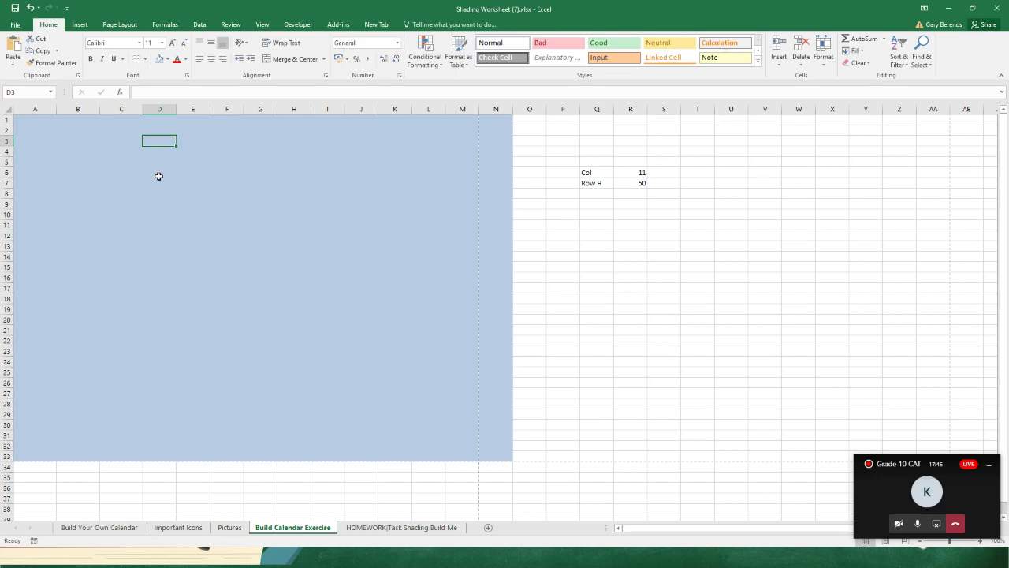
pyautogui.hotkey('ctrl', 'z')
pyautogui.hotkey('ctrl', 'z')
pyautogui.hotkey('ctrl', 'z')
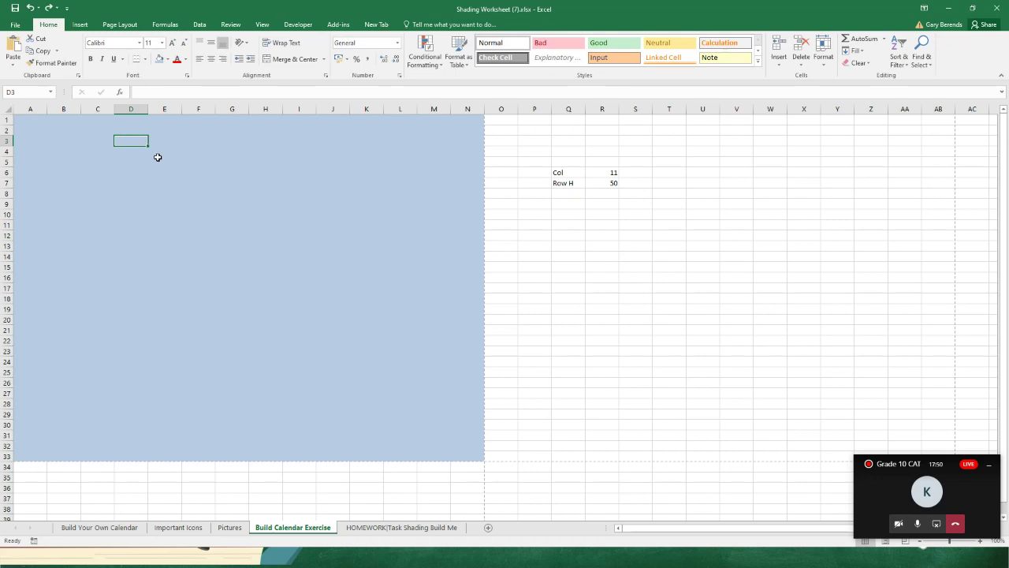
pyautogui.click(160, 184)
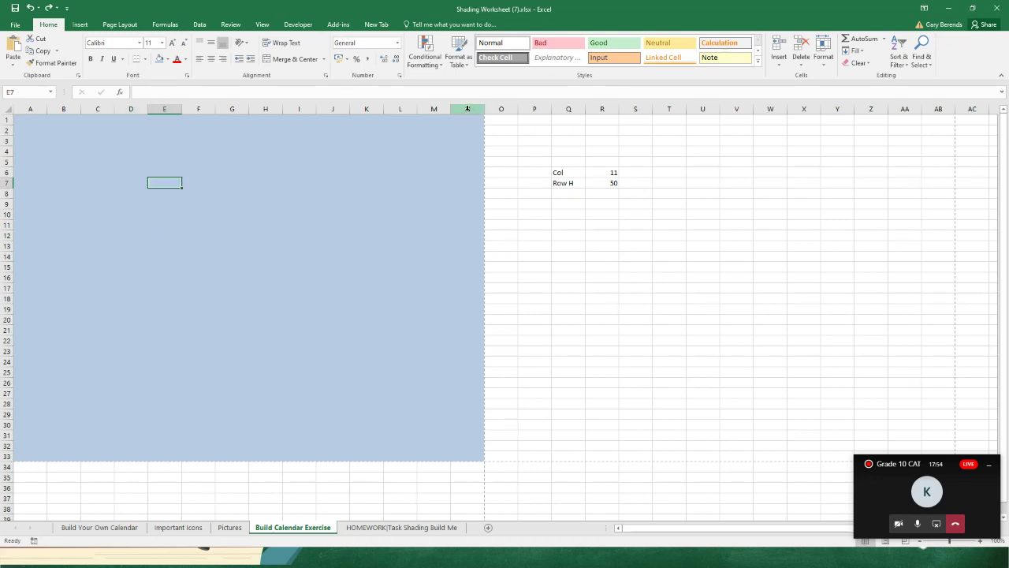
pyautogui.moveTo(467, 109); pyautogui.dragTo(26, 109)
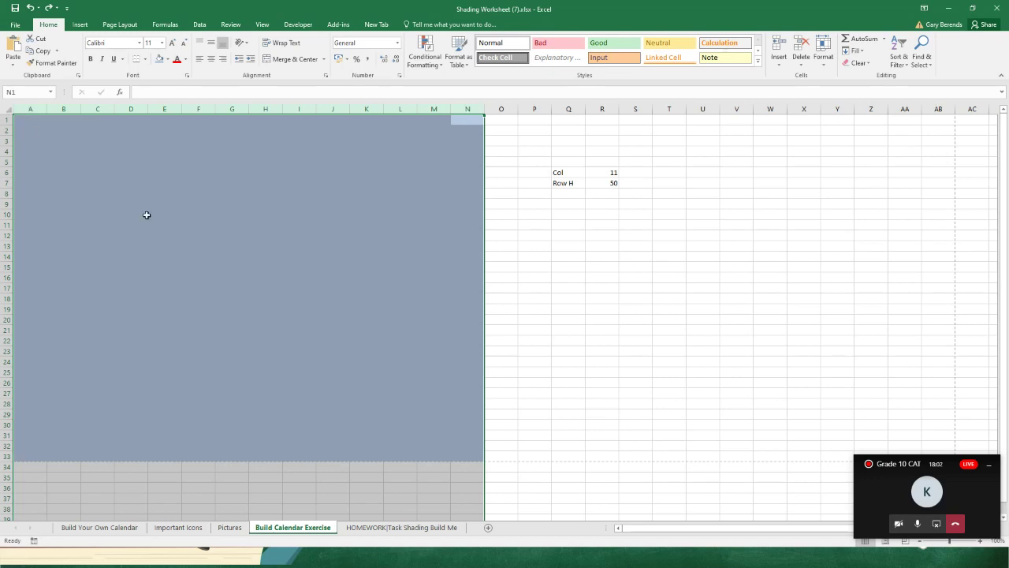
pyautogui.click(534, 277)
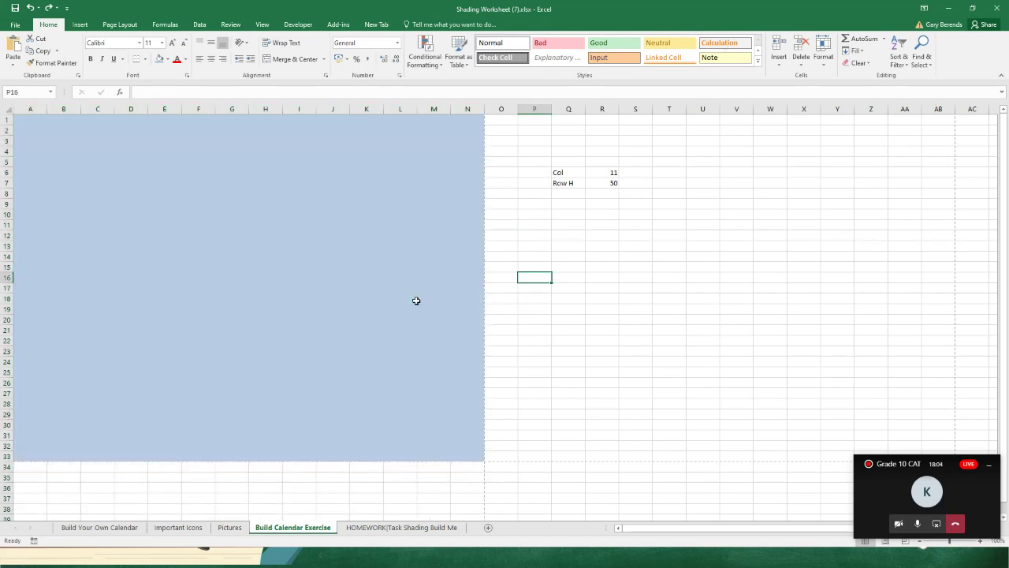
pyautogui.moveTo(467, 109); pyautogui.dragTo(36, 128)
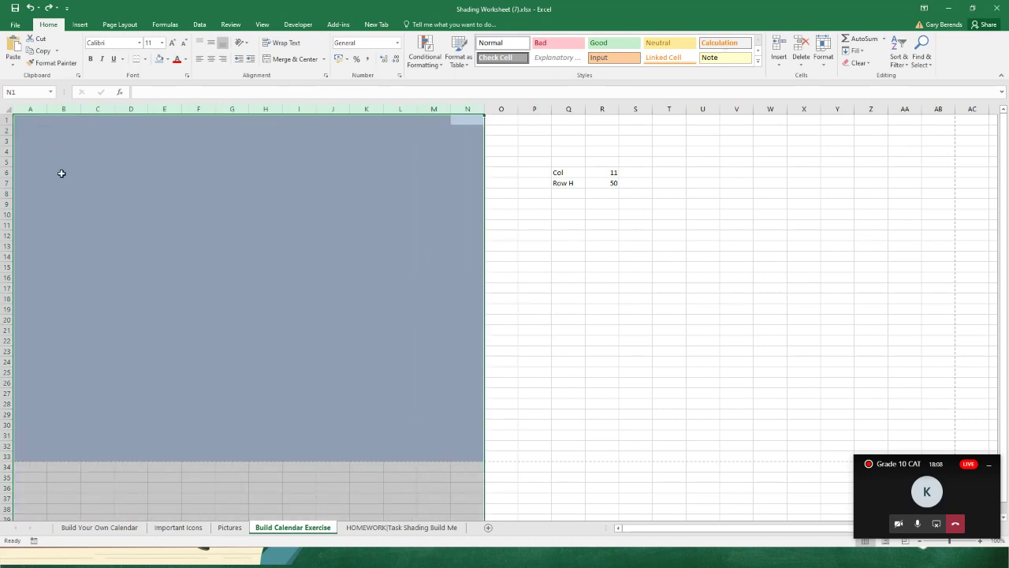
pyautogui.rightClick(231, 109)
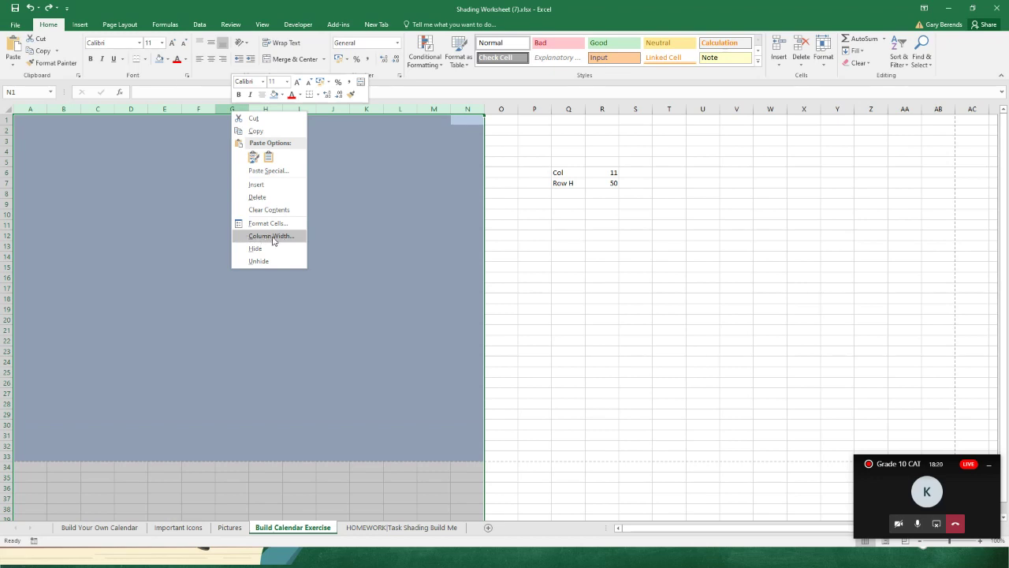
pyautogui.click(343, 244)
pyautogui.click(501, 266)
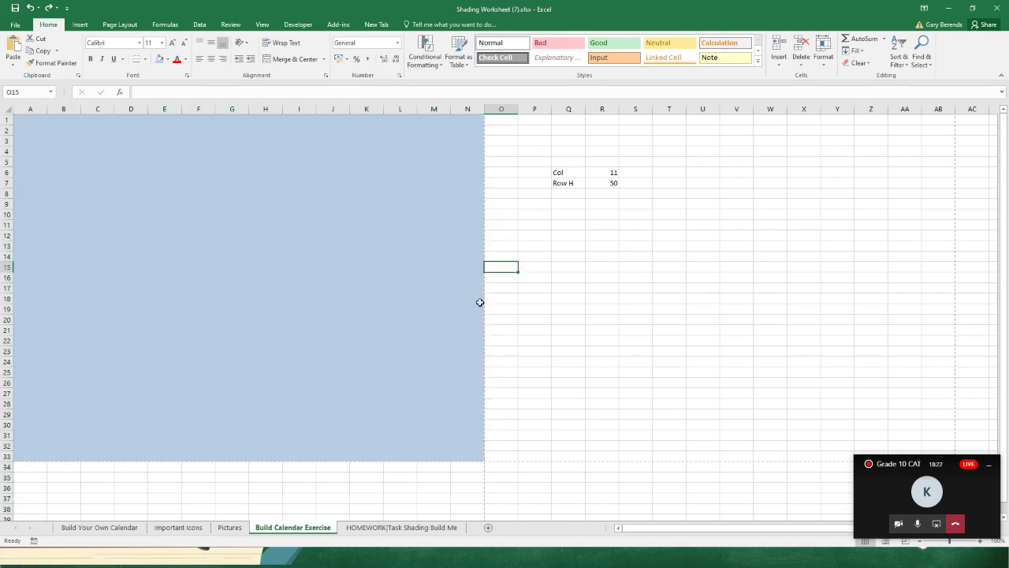
# Set the width of columns A through N to 11 in one operation
pyautogui.moveTo(467, 109); pyautogui.dragTo(28, 106)
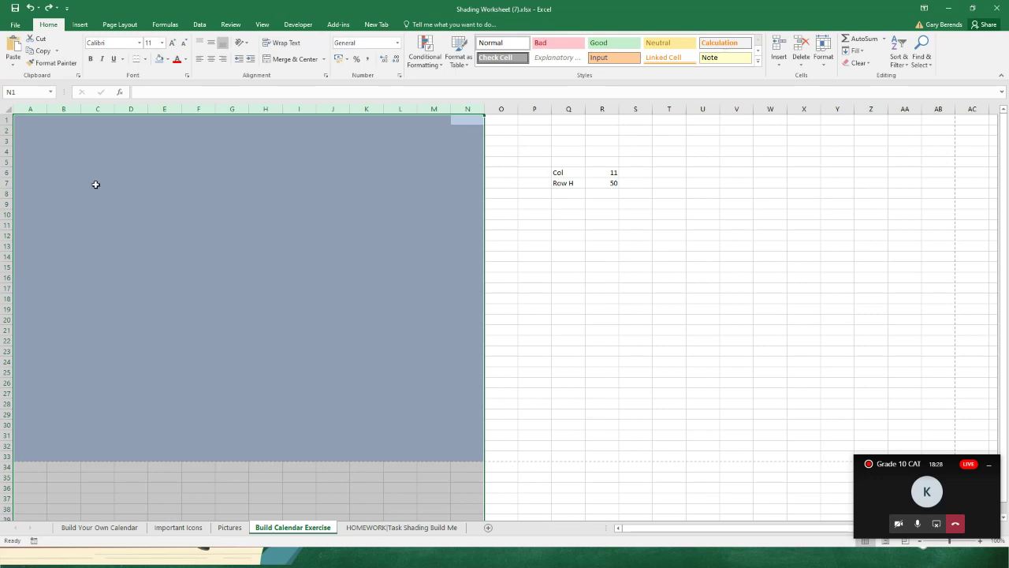
pyautogui.rightClick(132, 107)
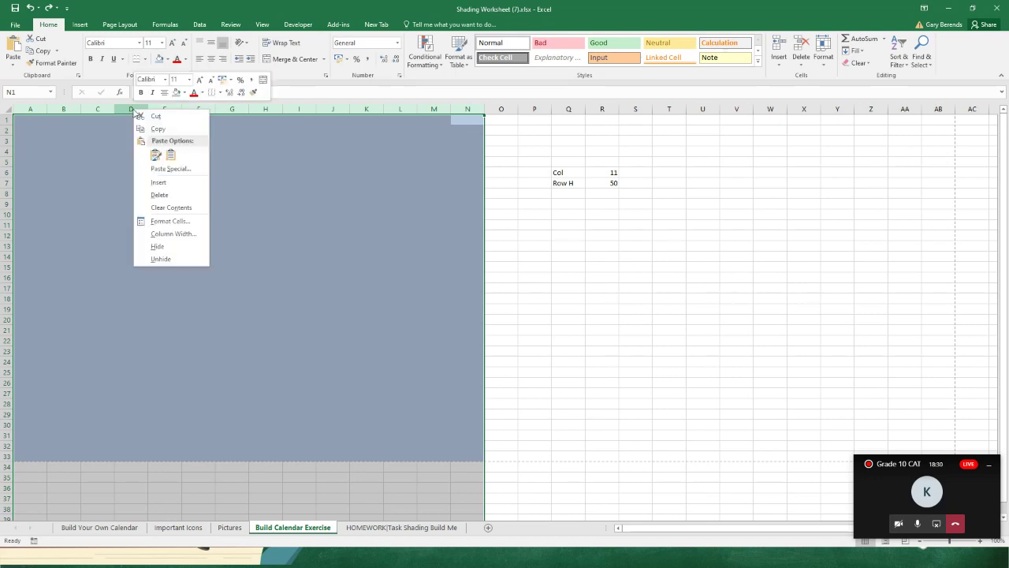
pyautogui.click(175, 234)
pyautogui.moveTo(170, 210); pyautogui.dragTo(215, 231)
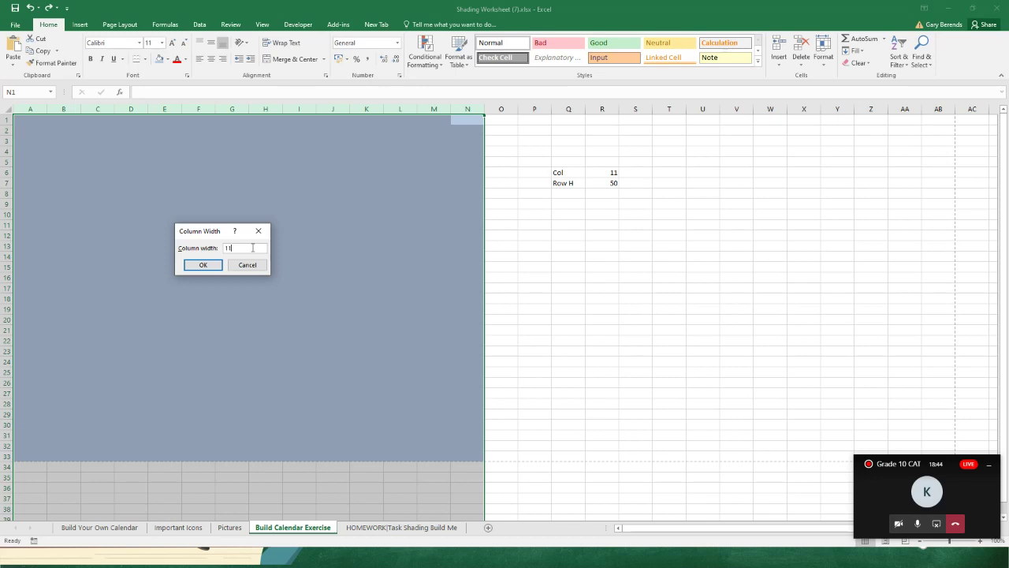
pyautogui.click(203, 265)
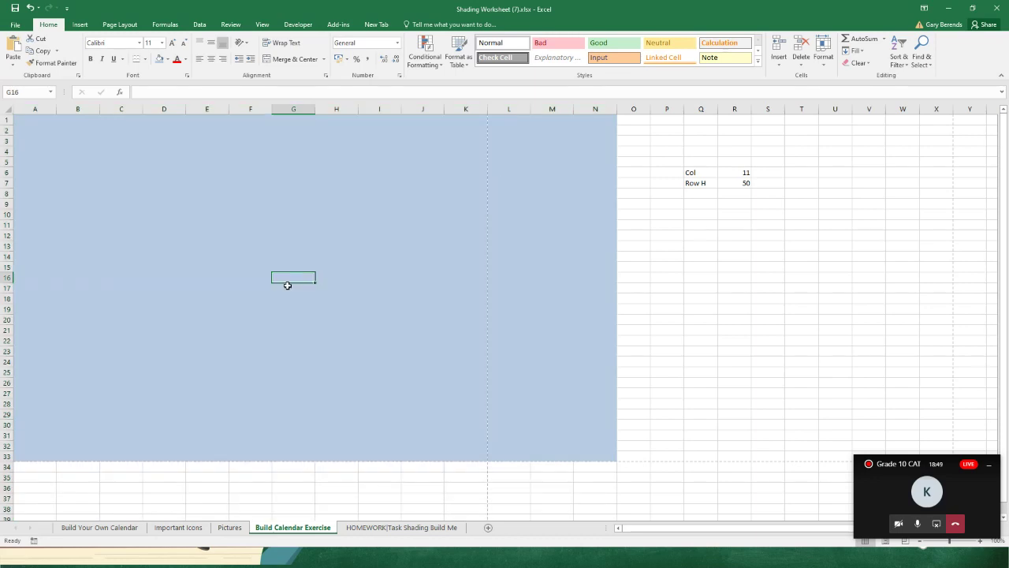
pyautogui.click(287, 279)
pyautogui.click(165, 195)
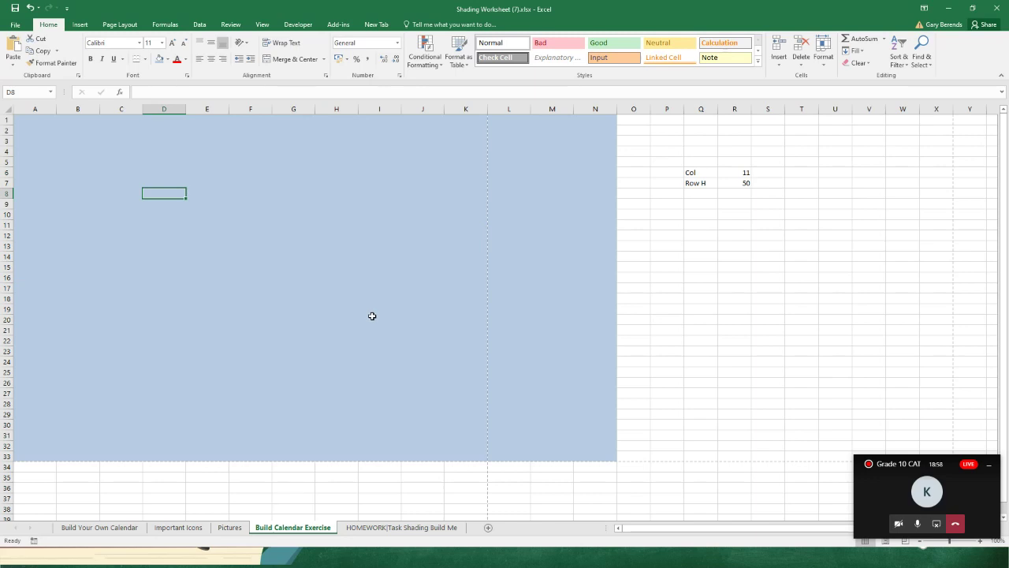
# Set the height of rows 1 through 33 to 50
pyautogui.click(8, 120)
pyautogui.moveTo(9, 120); pyautogui.dragTo(7, 455)
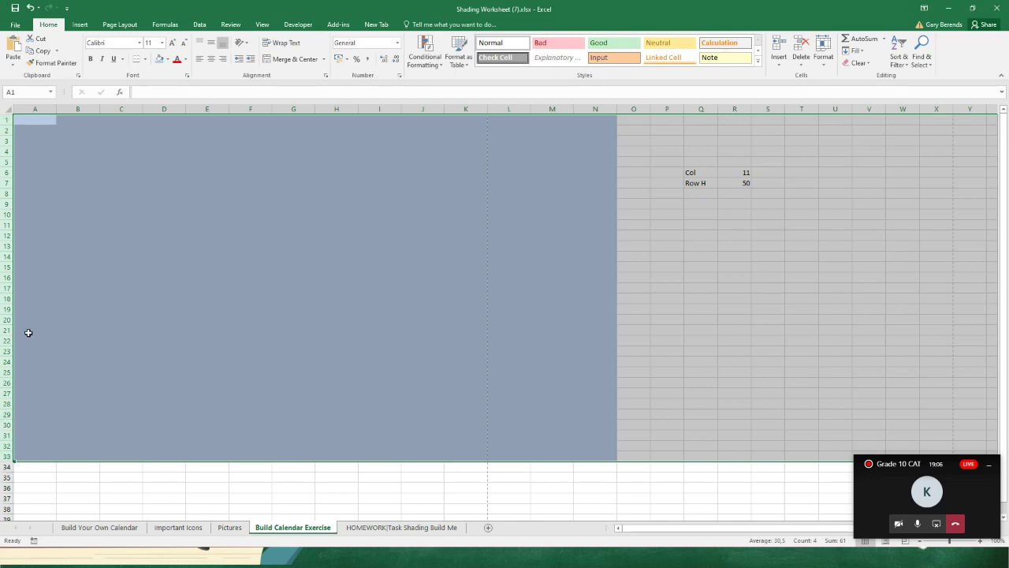
pyautogui.rightClick(6, 299)
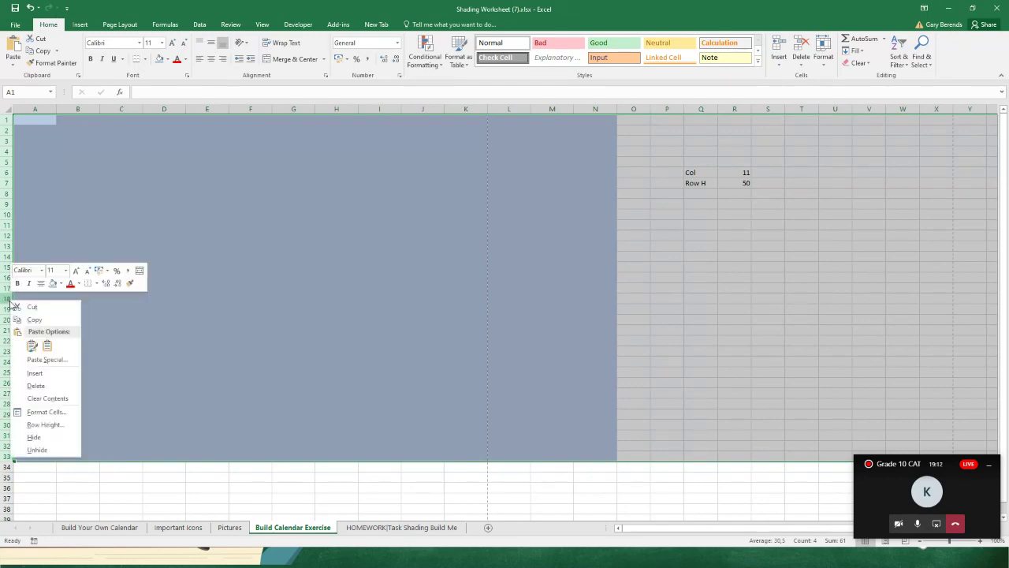
pyautogui.click(46, 425)
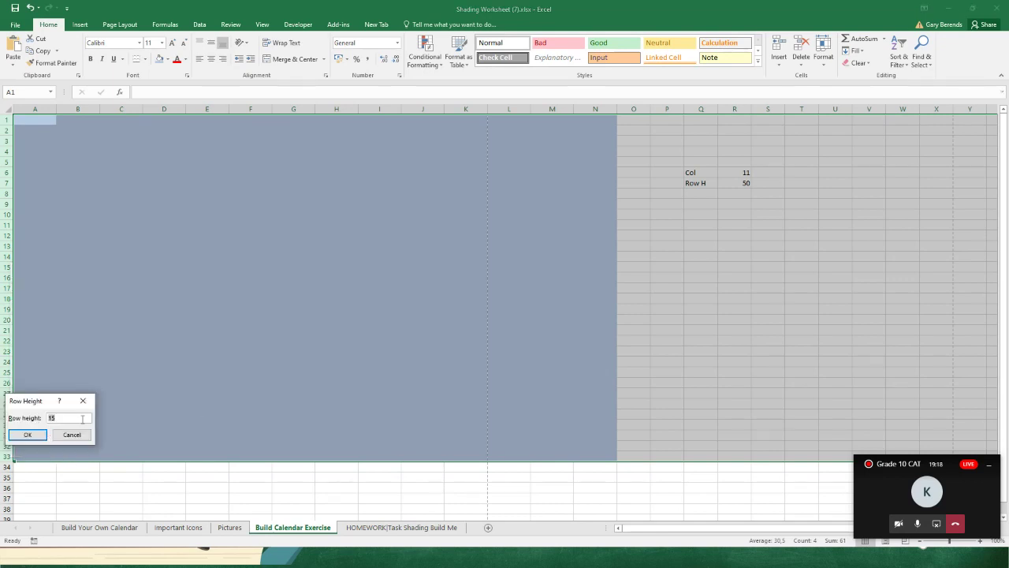
pyautogui.moveTo(49, 400); pyautogui.dragTo(211, 271)
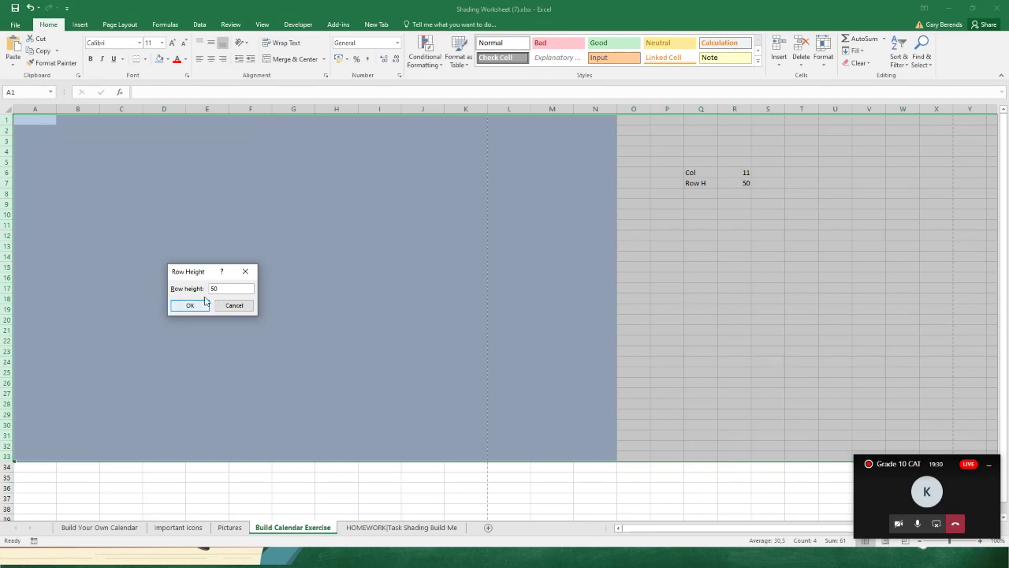
pyautogui.click(194, 307)
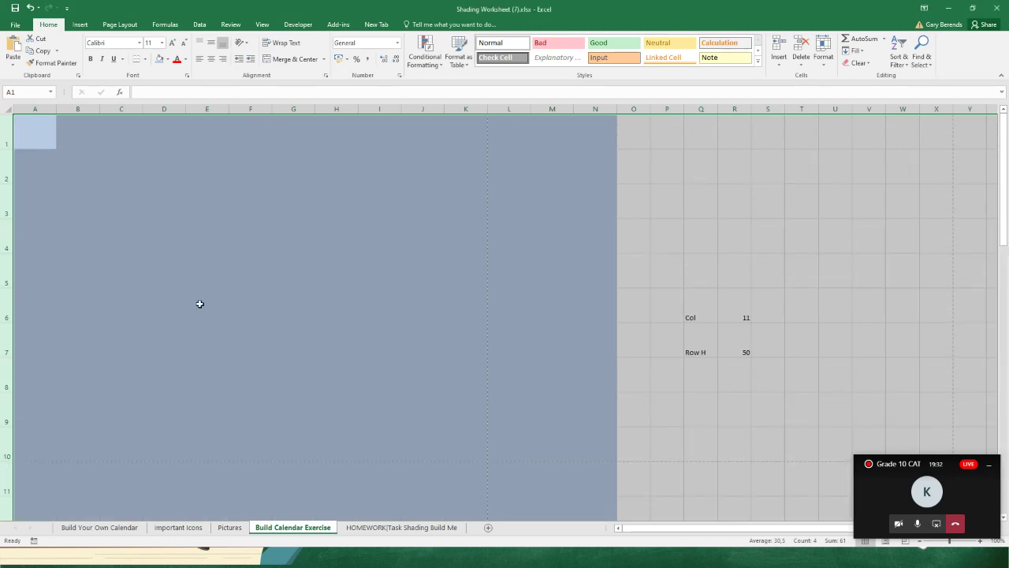
pyautogui.click(198, 302)
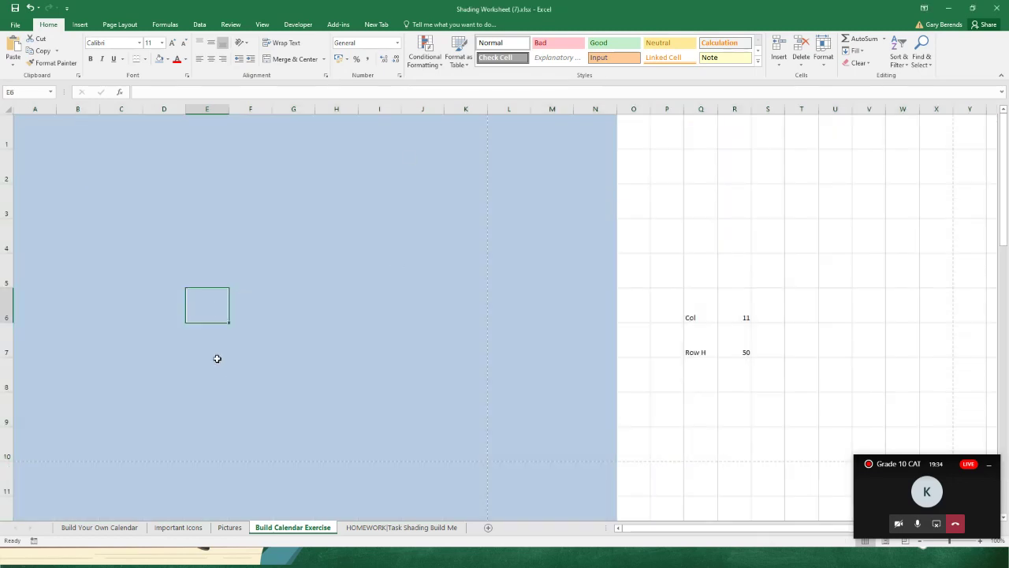
pyautogui.scroll(-2, 394, 381)
pyautogui.scroll(2, 376, 367)
pyautogui.click(198, 207)
pyautogui.click(148, 196)
pyautogui.click(289, 208)
pyautogui.click(376, 241)
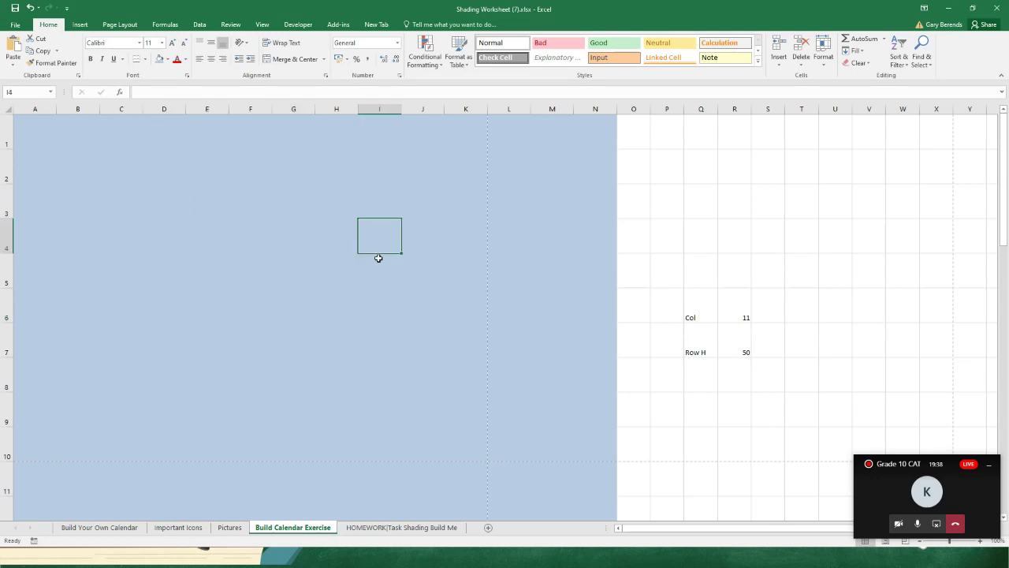
pyautogui.click(364, 346)
pyautogui.click(198, 353)
pyautogui.click(209, 309)
pyautogui.click(284, 272)
pyautogui.click(189, 274)
pyautogui.click(307, 343)
pyautogui.click(173, 274)
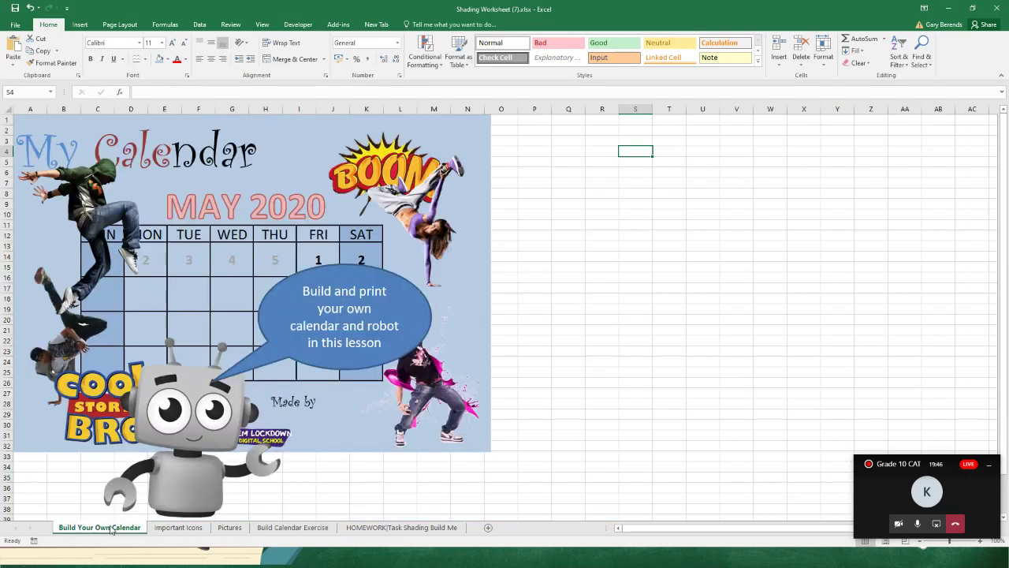
# Show the Build Your Own Calendar sheet to review the finished example calendar
pyautogui.click(112, 527)
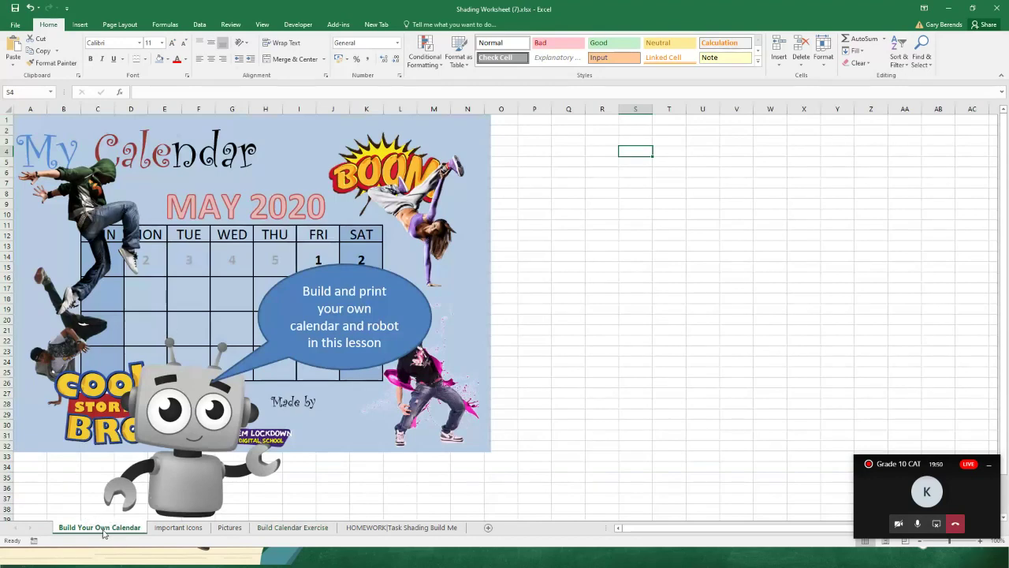
# Return to the Build Calendar Exercise sheet and clear the Col and Row H notes with their values from Q6:R7
pyautogui.click(310, 527)
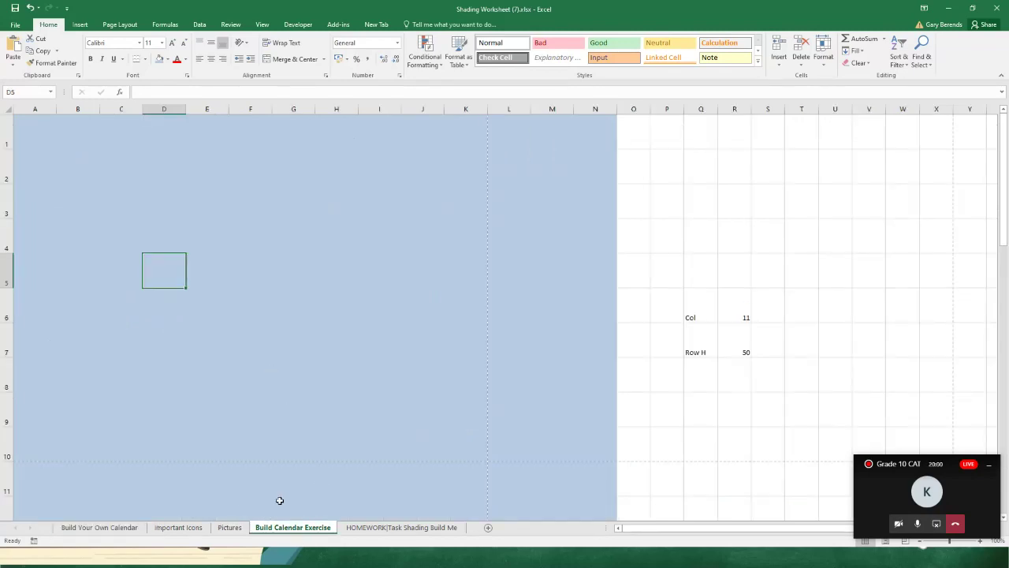
pyautogui.click(295, 314)
pyautogui.click(332, 315)
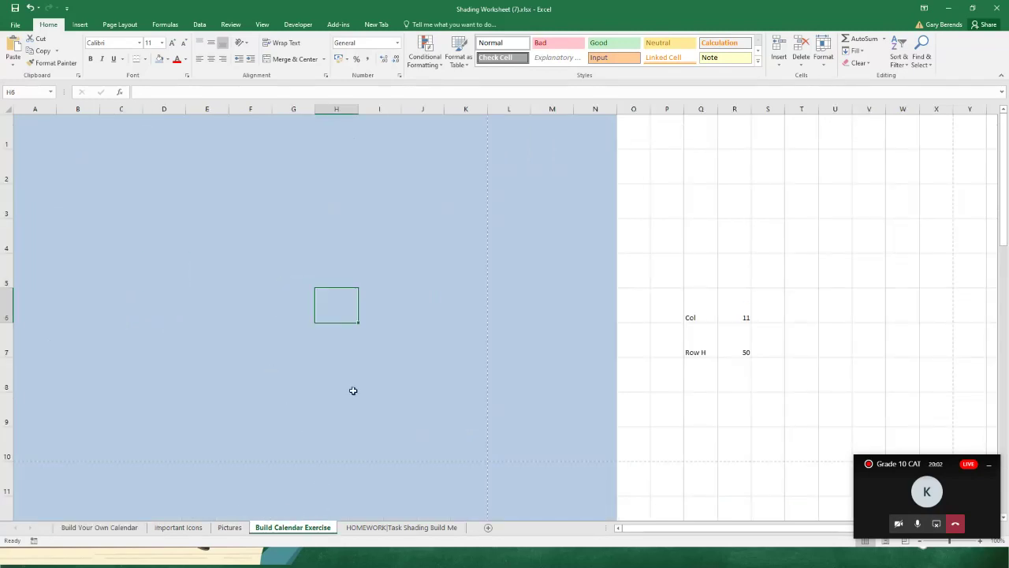
pyautogui.click(694, 314)
pyautogui.click(739, 316)
pyautogui.click(700, 351)
pyautogui.press('Delete')
pyautogui.click(747, 351)
pyautogui.press('Delete')
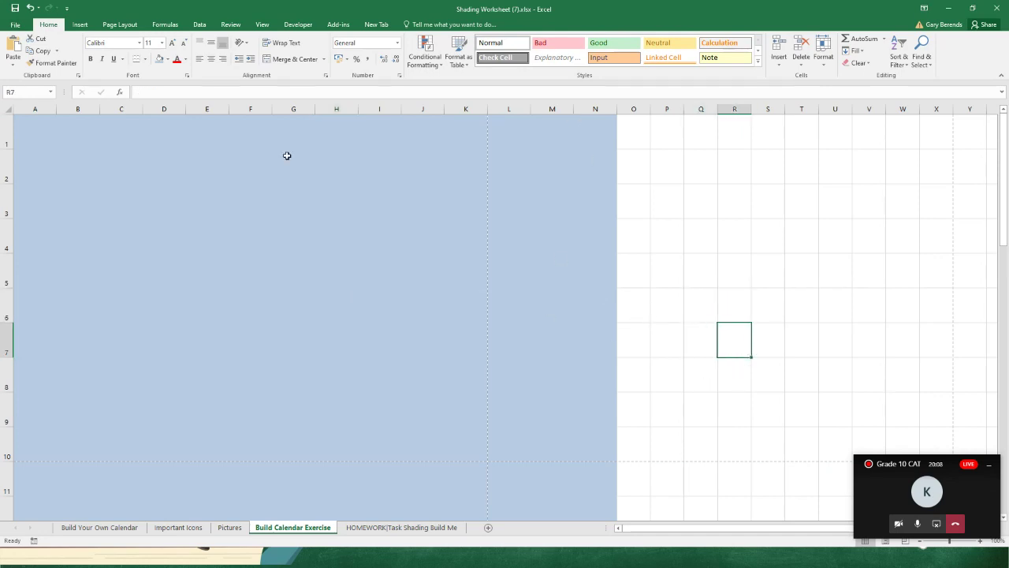
# Examine how far the blue-shaded range extends past the dashed page break lines across columns and rows
pyautogui.scroll(-3, 461, 379)
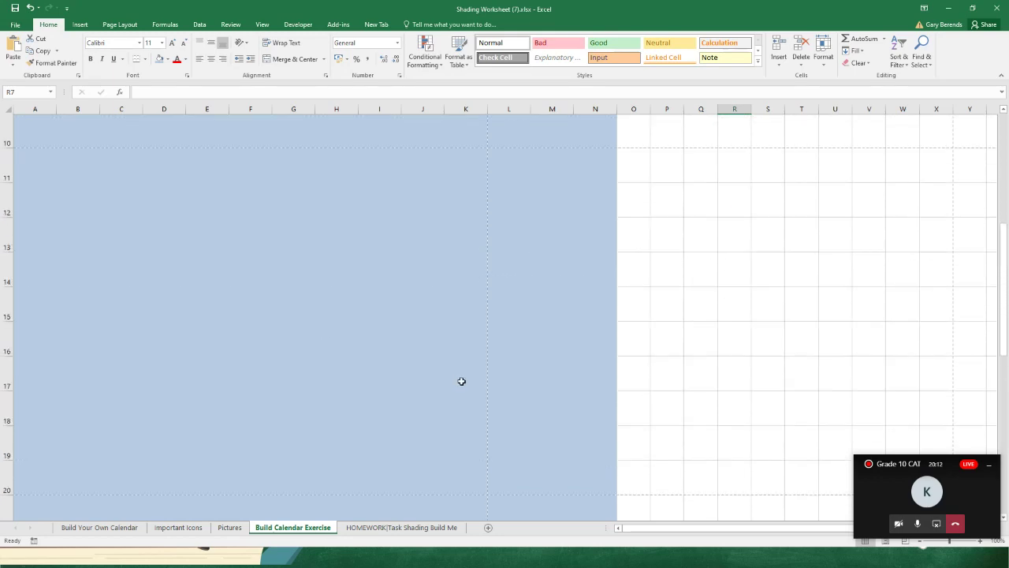
pyautogui.scroll(2, 461, 381)
pyautogui.scroll(1, 461, 382)
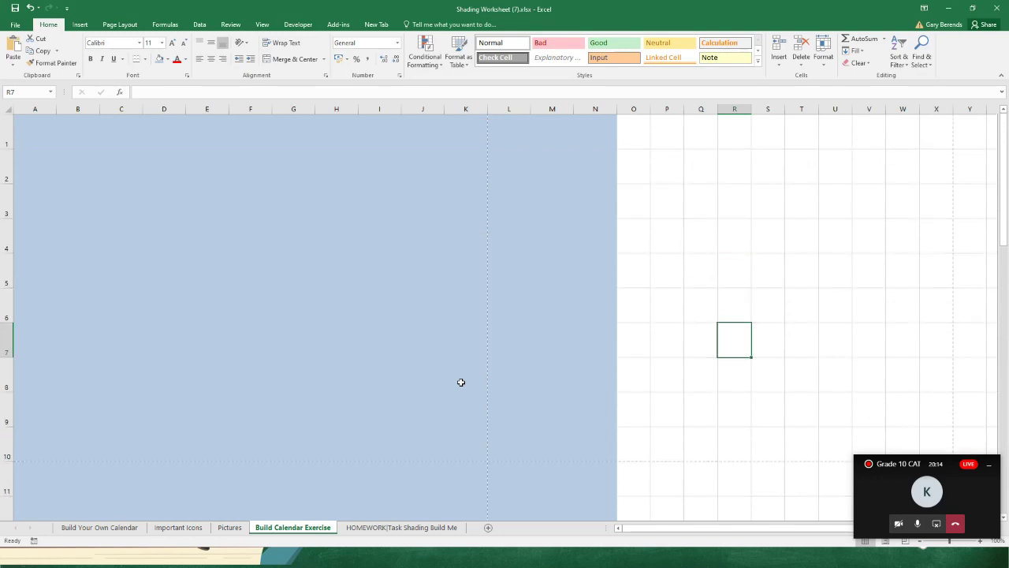
pyautogui.scroll(-7, 461, 382)
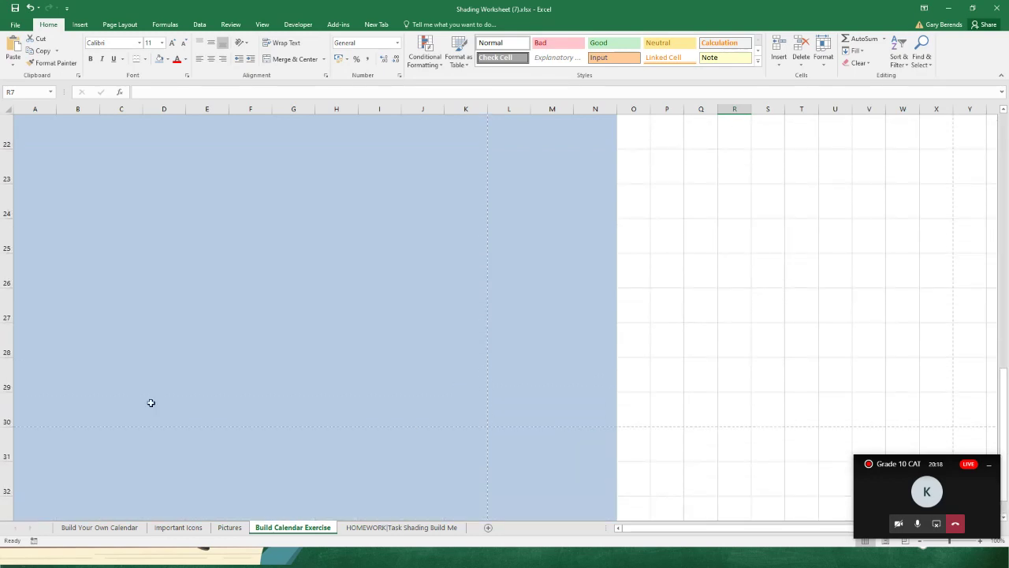
pyautogui.scroll(7, 473, 321)
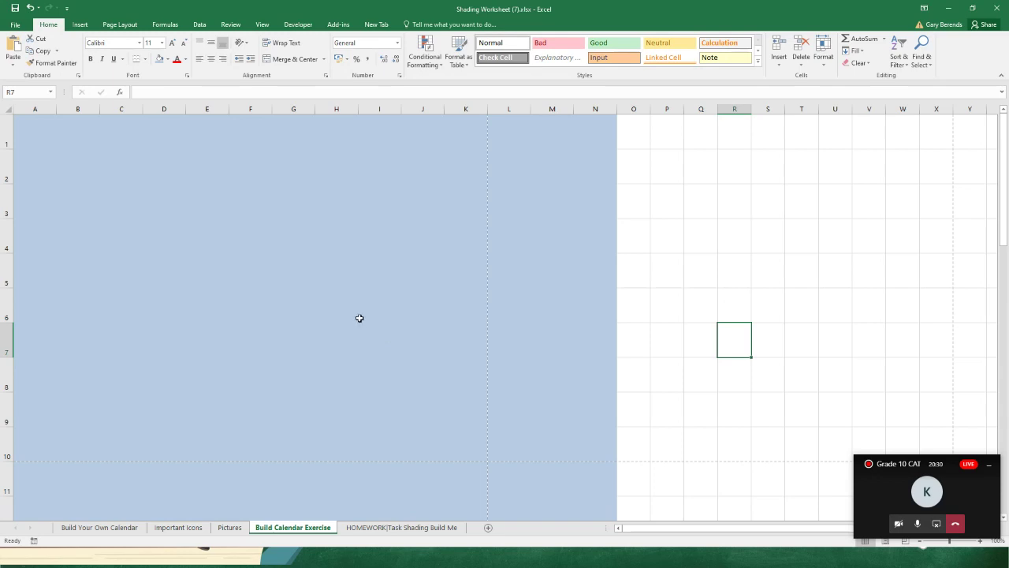
pyautogui.scroll(-8, 359, 317)
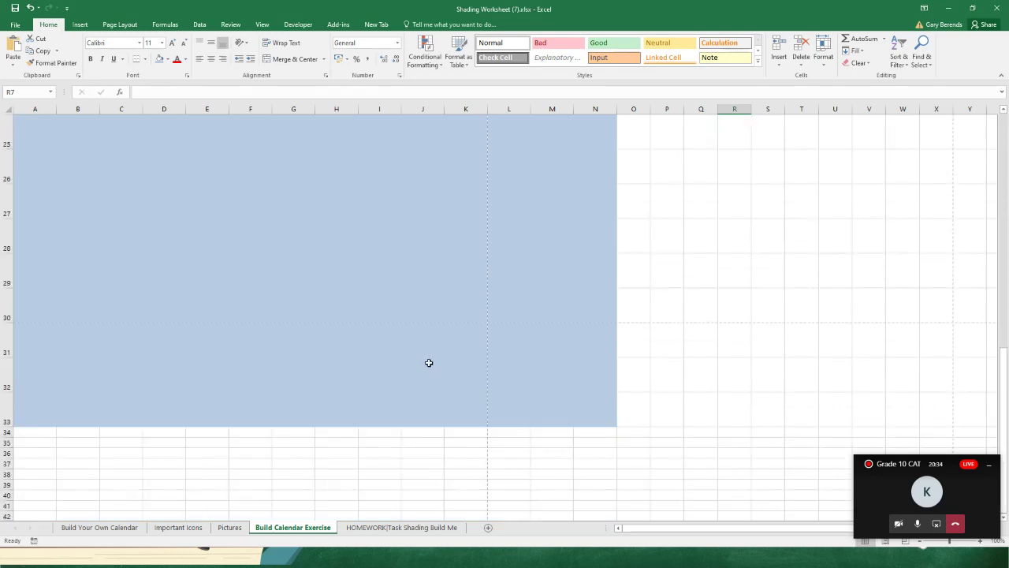
pyautogui.scroll(8, 429, 362)
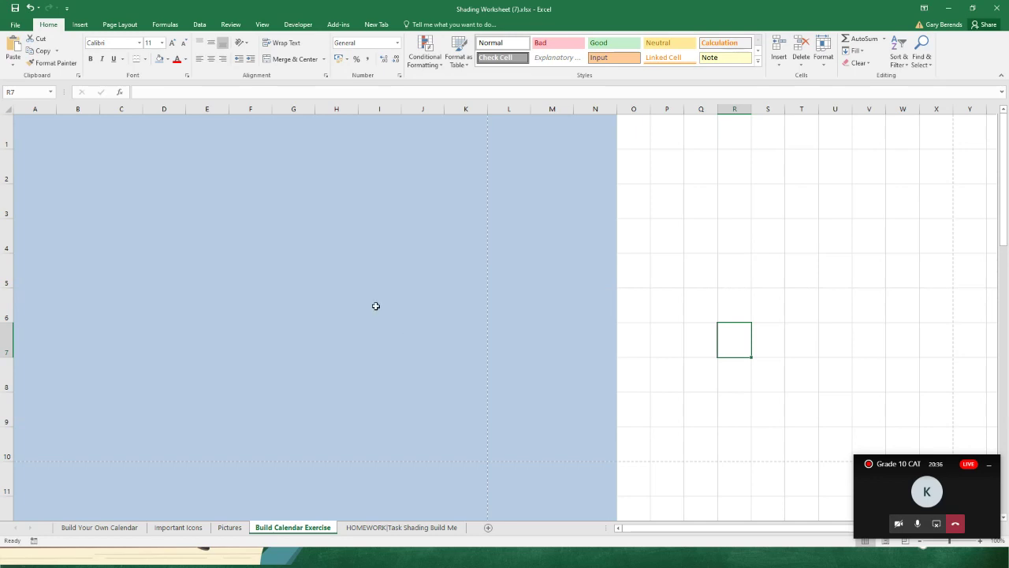
pyautogui.click(542, 139)
pyautogui.scroll(-2, 394, 339)
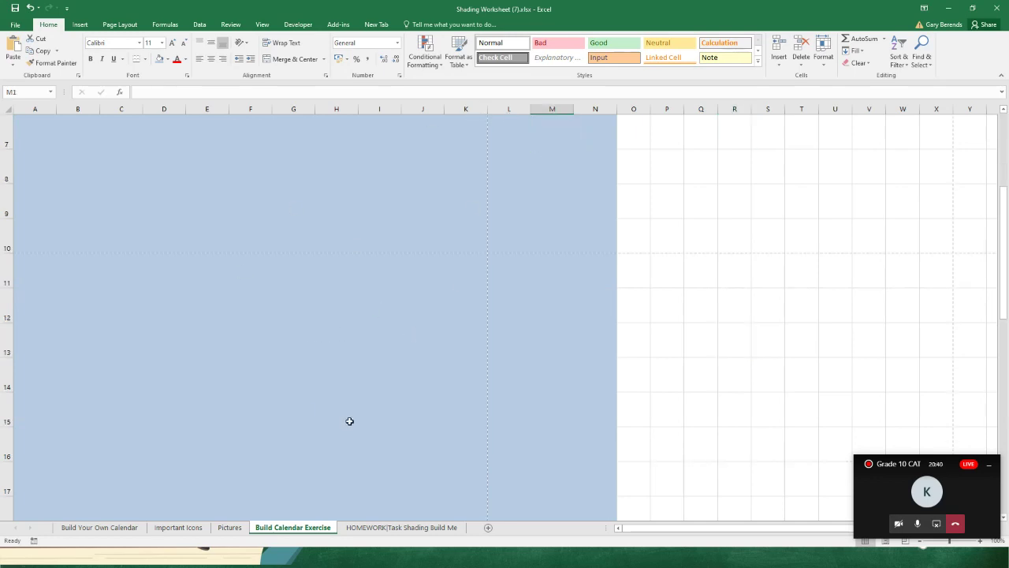
pyautogui.scroll(2, 341, 325)
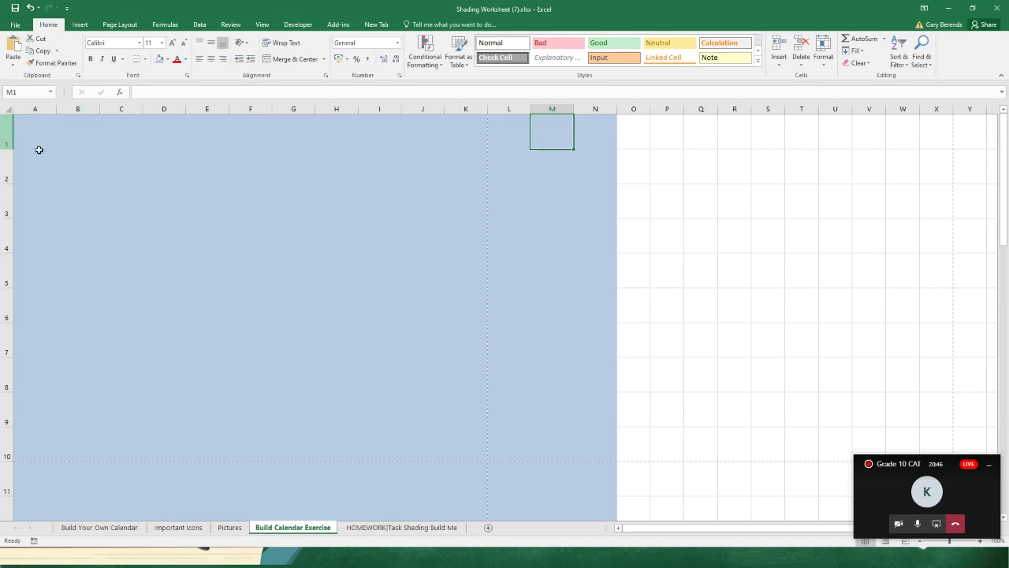
# Remove the fill colour from the whole range A1:N33
pyautogui.moveTo(29, 131); pyautogui.dragTo(589, 482)
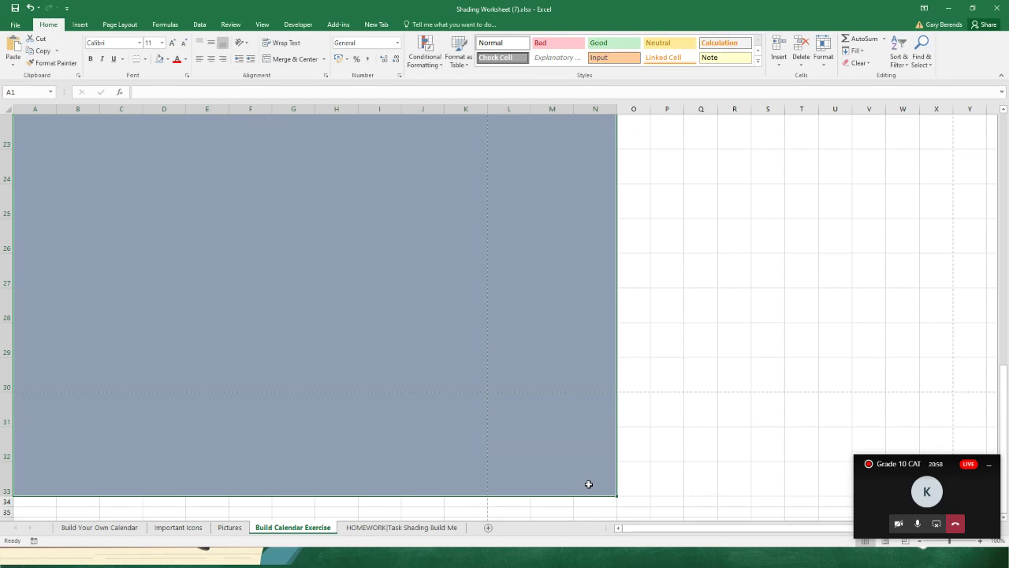
pyautogui.click(169, 60)
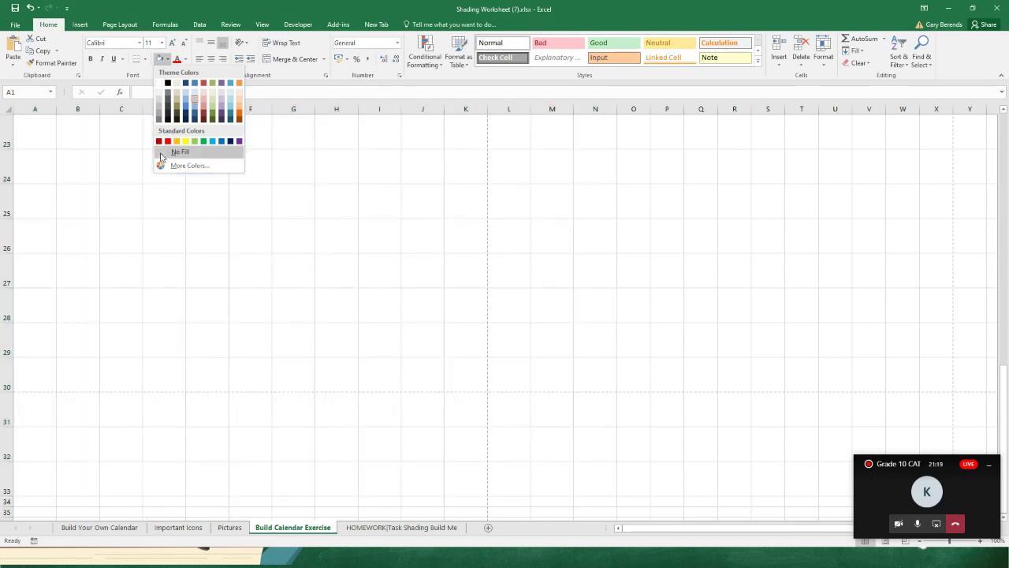
pyautogui.click(161, 157)
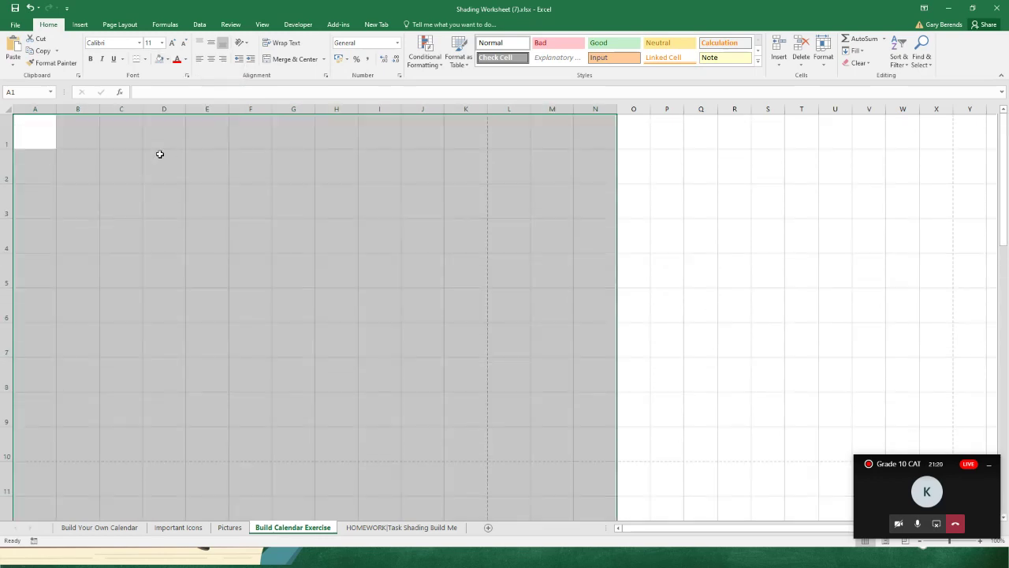
pyautogui.click(214, 224)
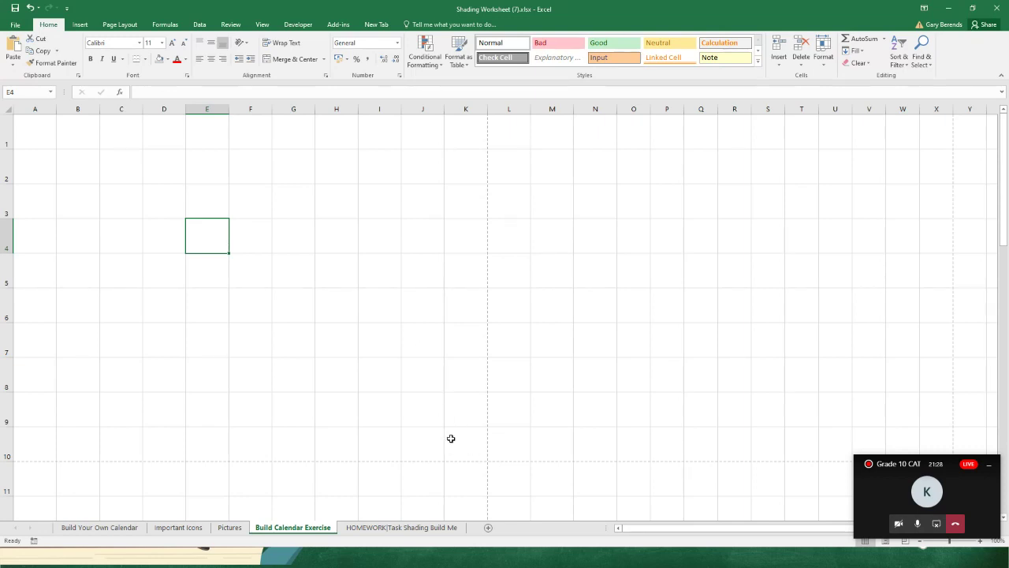
# Fill only the first printed page, cells A1:K10, with light blue
pyautogui.moveTo(459, 448); pyautogui.dragTo(38, 115)
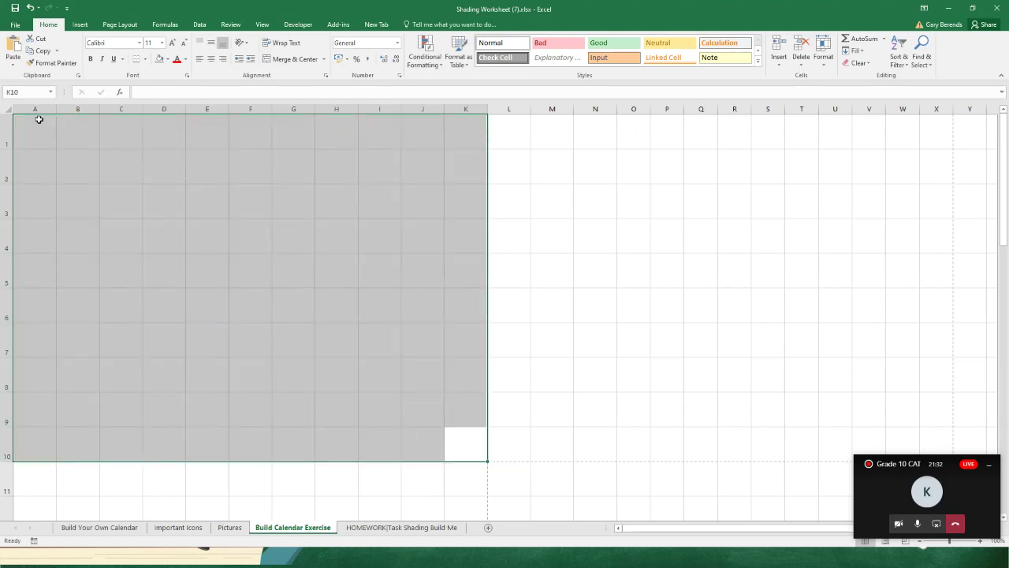
pyautogui.click(167, 61)
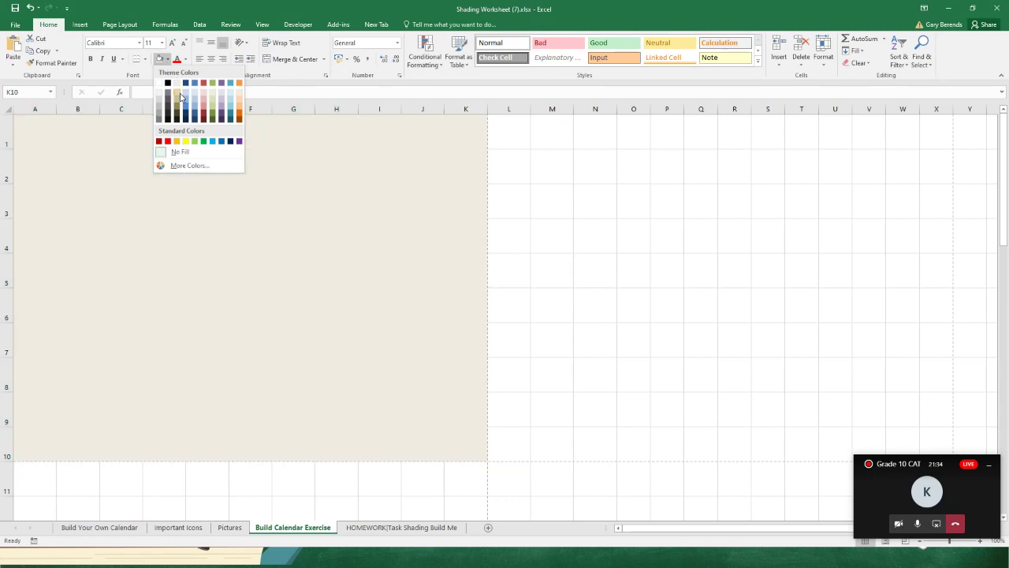
pyautogui.click(195, 103)
pyautogui.click(318, 229)
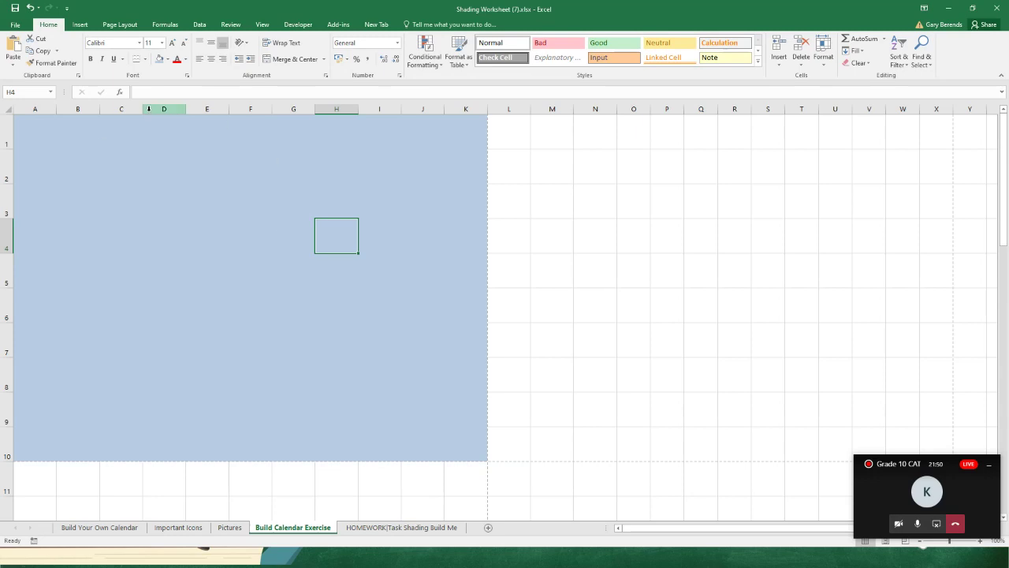
pyautogui.click(236, 342)
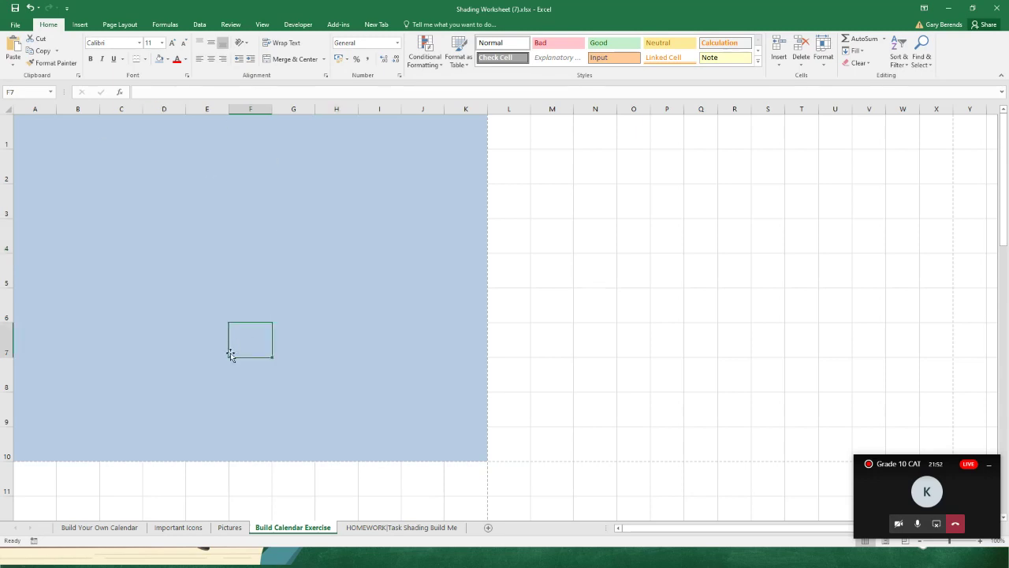
pyautogui.click(140, 224)
pyautogui.click(125, 210)
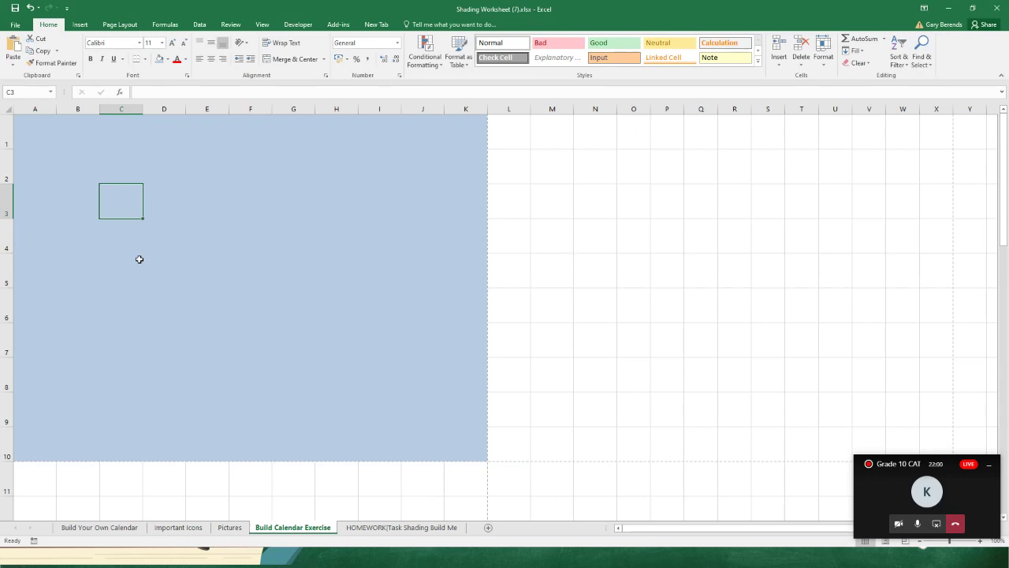
pyautogui.click(103, 154)
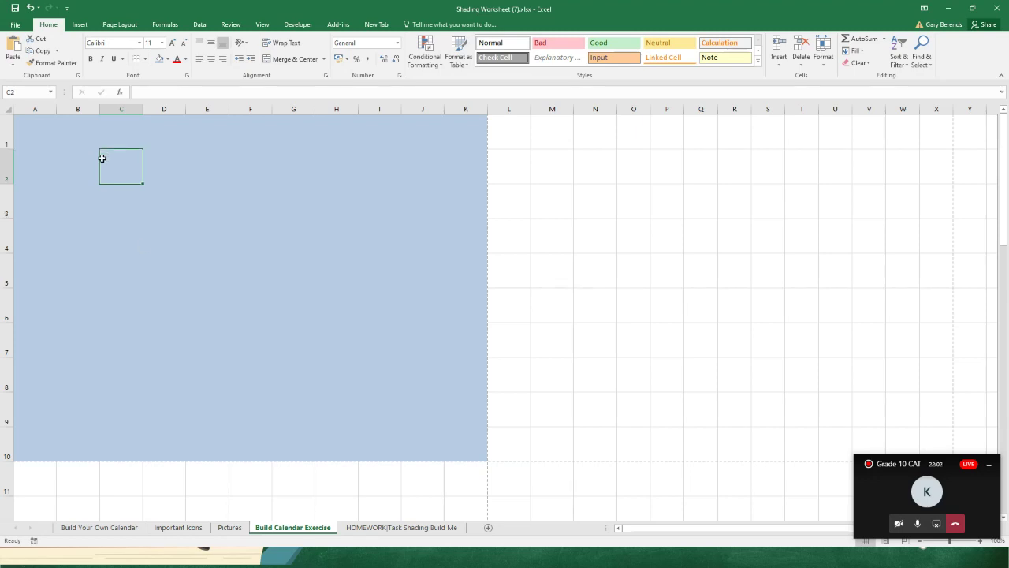
pyautogui.write('My')
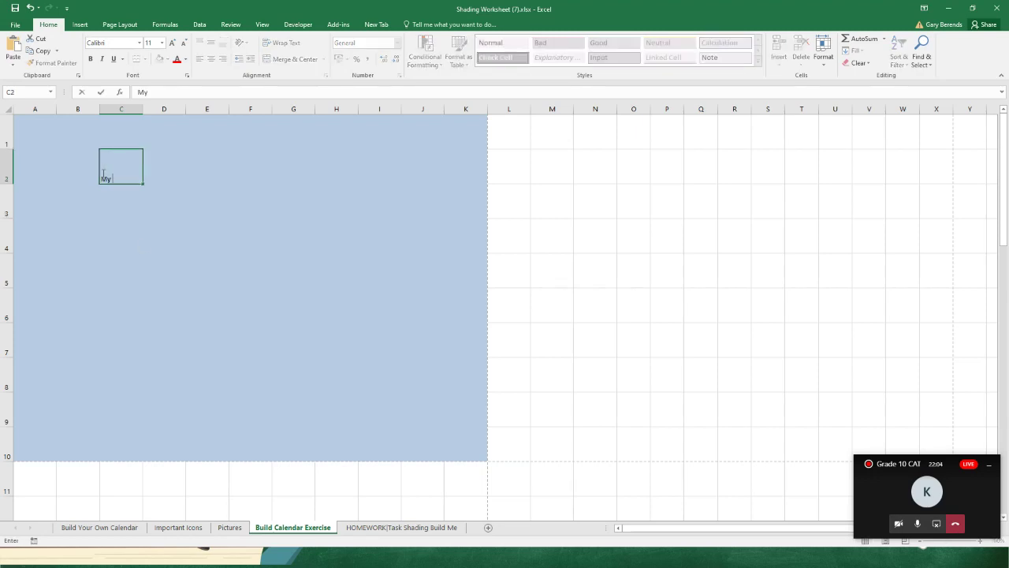
pyautogui.press('Escape')
pyautogui.click(157, 193)
pyautogui.click(134, 177)
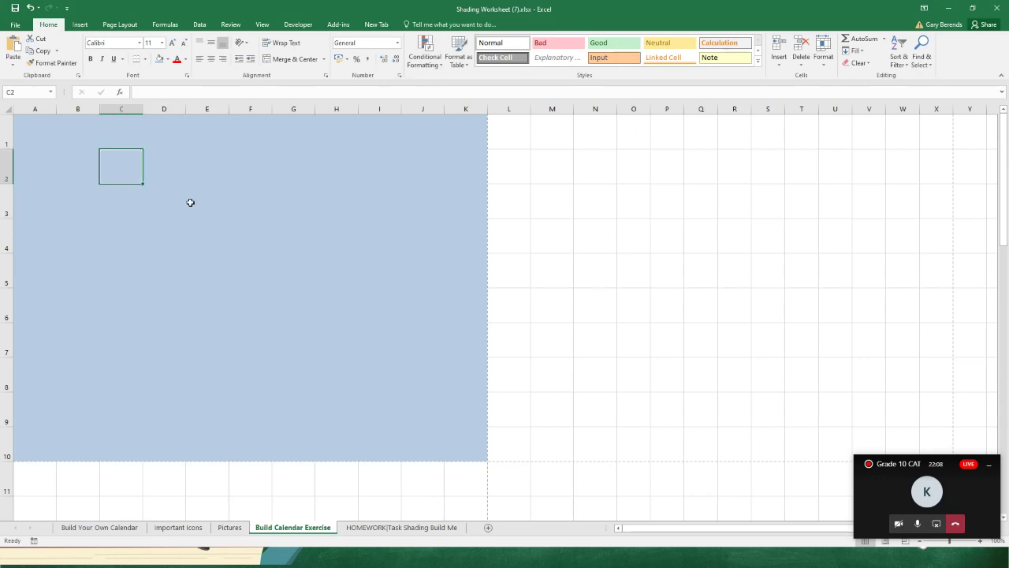
# Insert a text box reading "My Calendar" at cell L3, just outside the blue page area
pyautogui.click(80, 24)
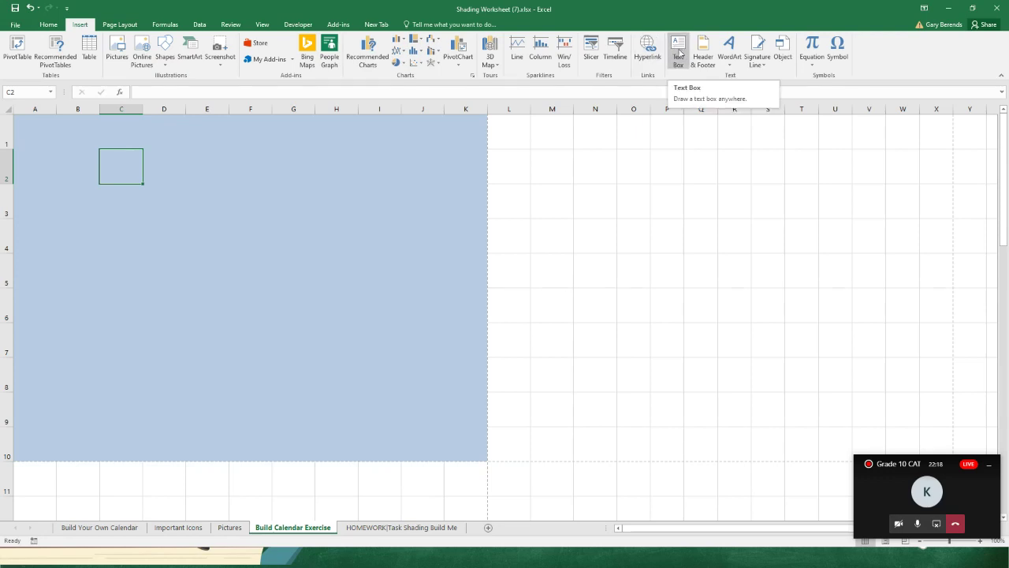
pyautogui.click(676, 63)
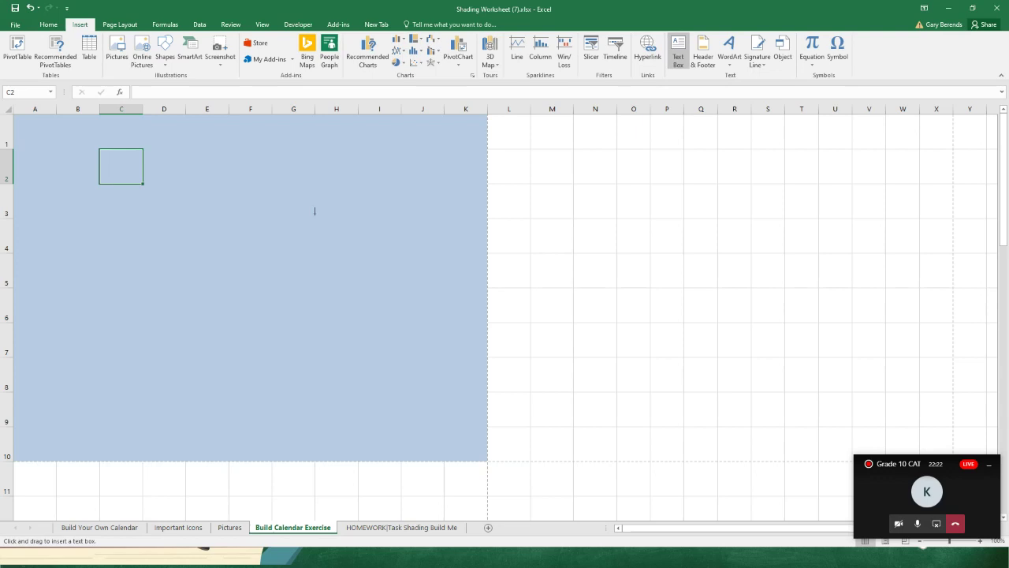
pyautogui.click(506, 205)
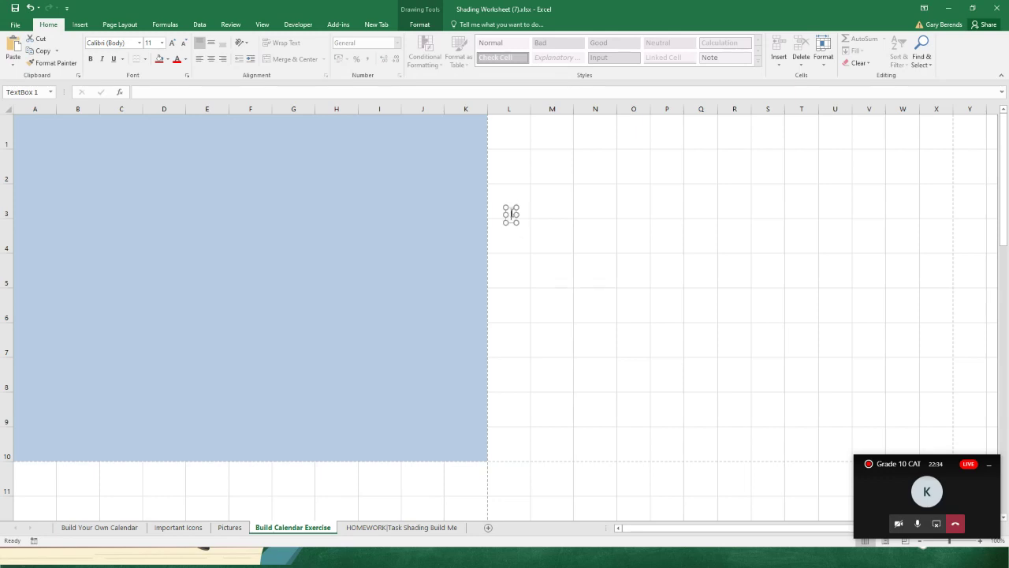
pyautogui.write('My Calenda')
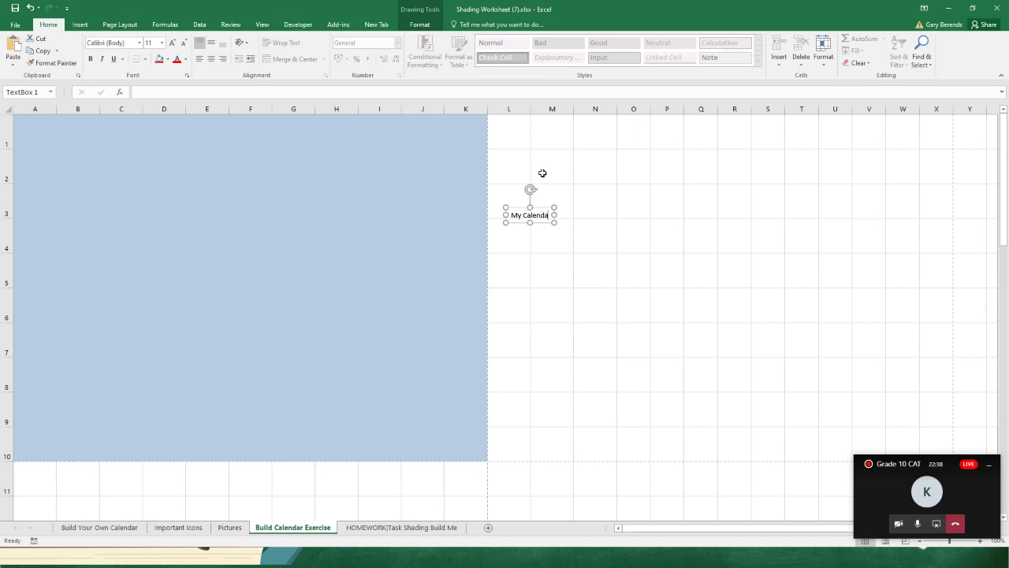
pyautogui.write('r')
pyautogui.click(565, 259)
pyautogui.click(543, 214)
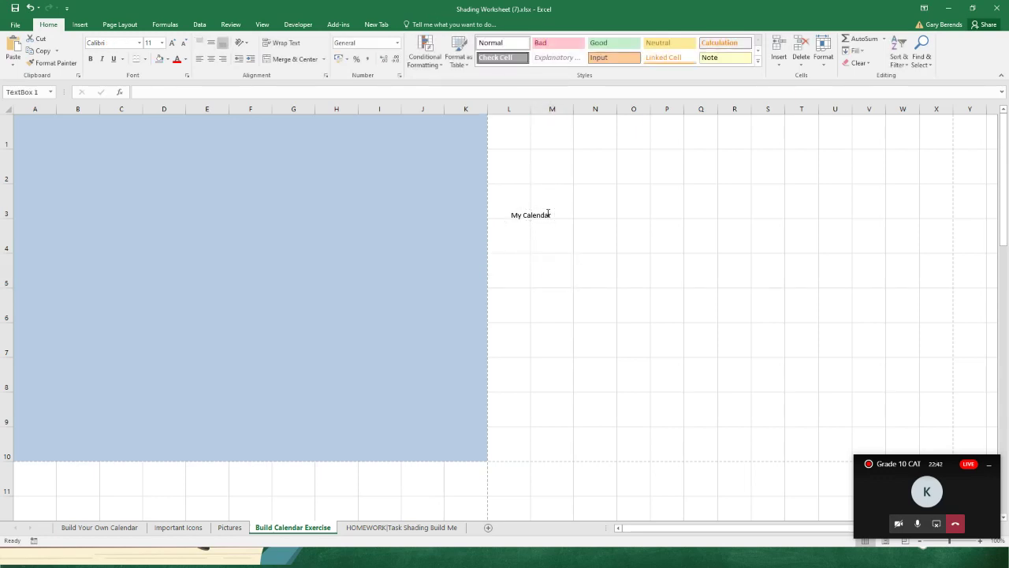
pyautogui.click(620, 240)
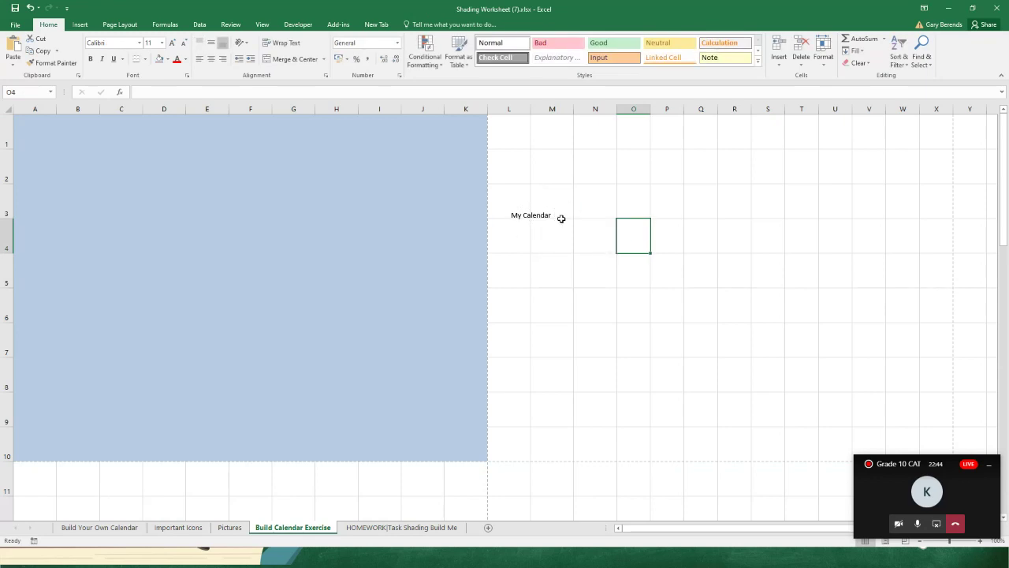
# Move the "My Calendar" text box down to row 4, then delete it
pyautogui.click(538, 215)
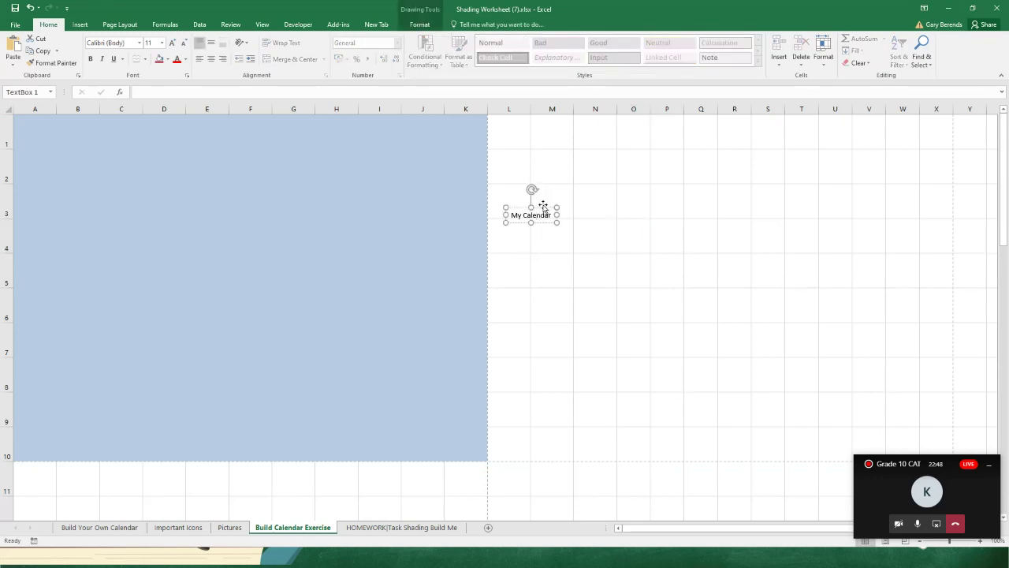
pyautogui.moveTo(543, 207); pyautogui.dragTo(559, 237)
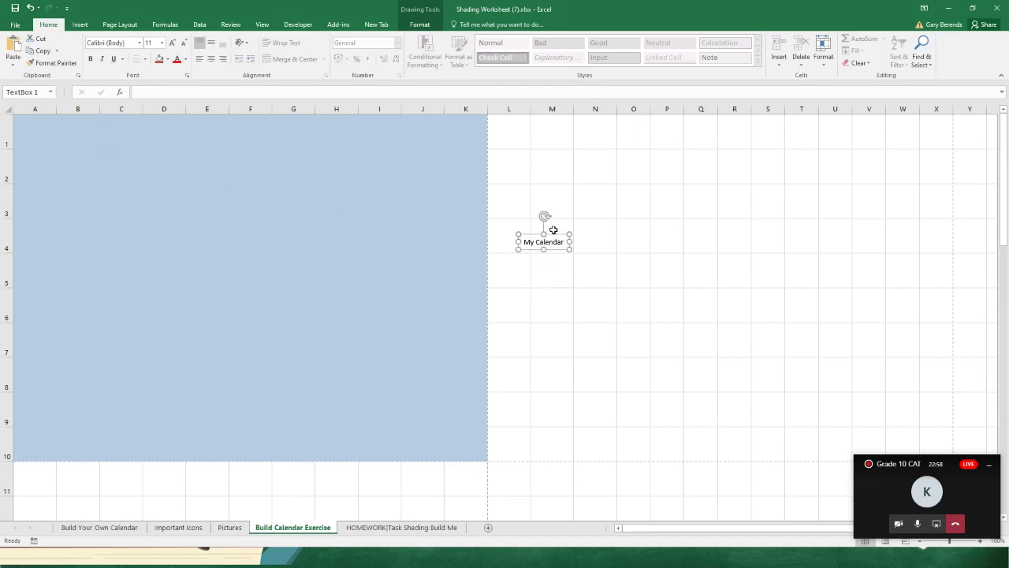
pyautogui.press('Delete')
pyautogui.click(551, 239)
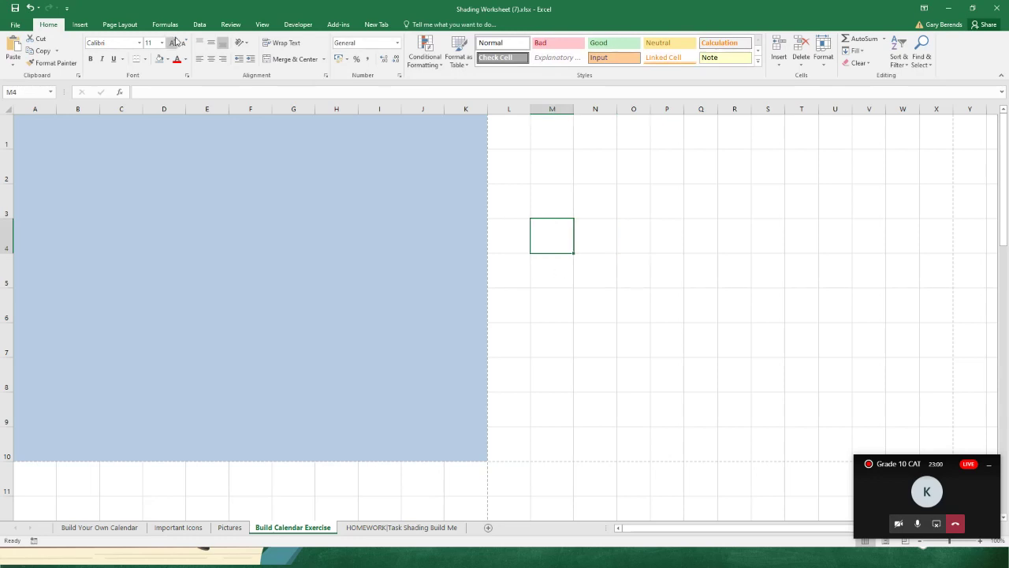
# Insert a text box reading "My Calendar" at cell M3, outside the blue page area
pyautogui.click(80, 24)
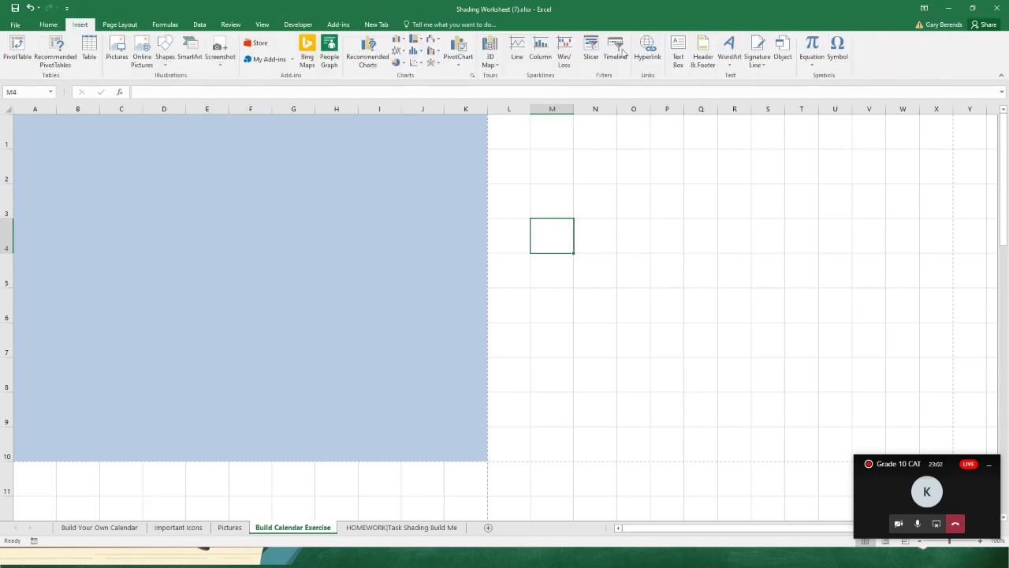
pyautogui.click(678, 52)
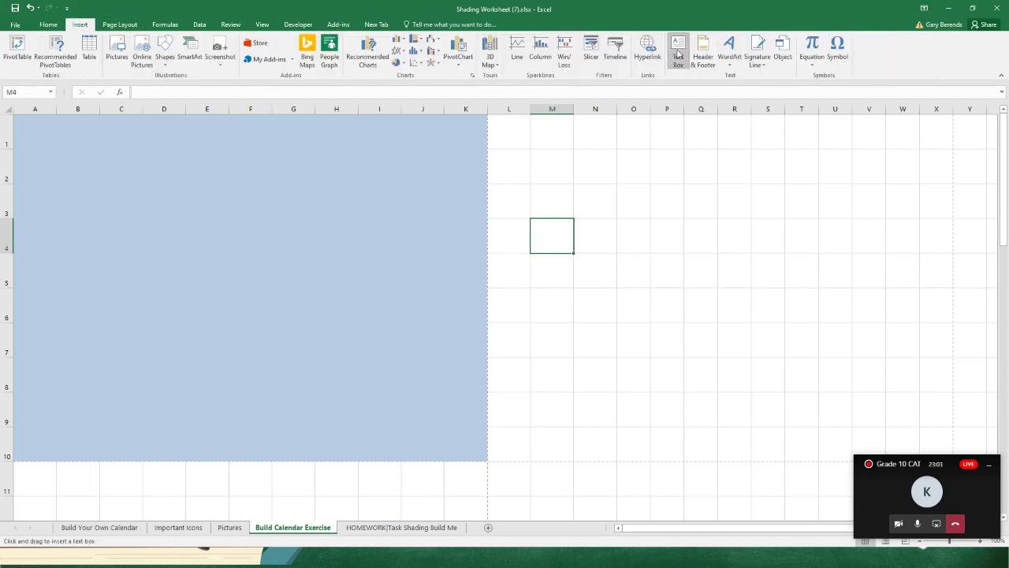
pyautogui.click(539, 196)
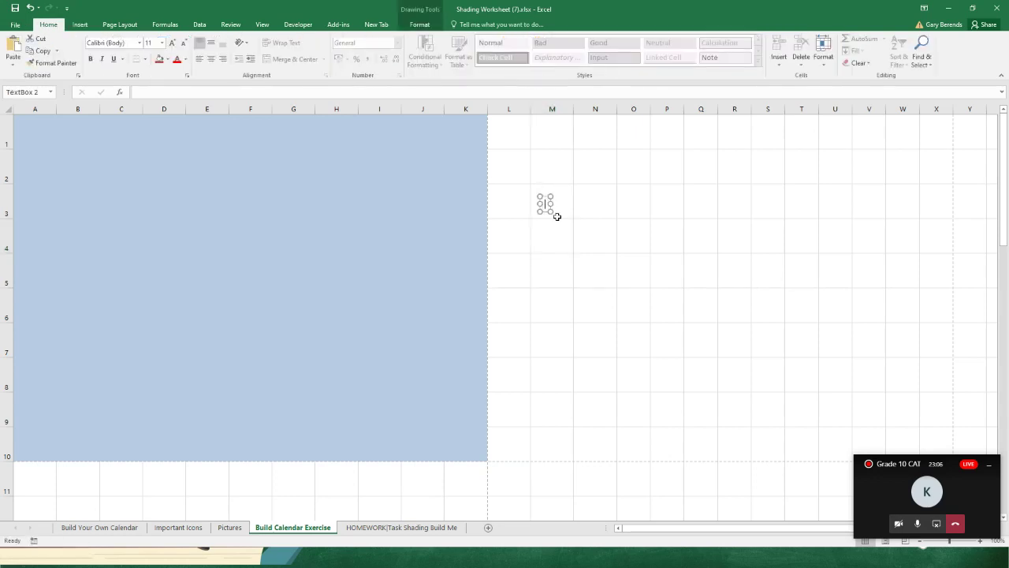
pyautogui.write('My Calendar')
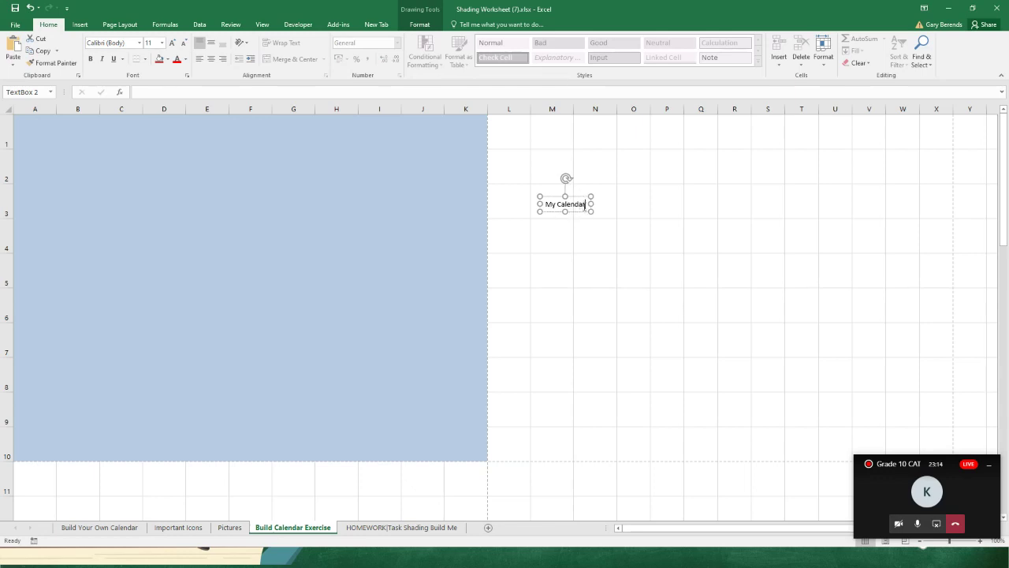
# Change the font of the "My Calendar" text box to Brush Script MT
pyautogui.click(578, 197)
pyautogui.click(140, 43)
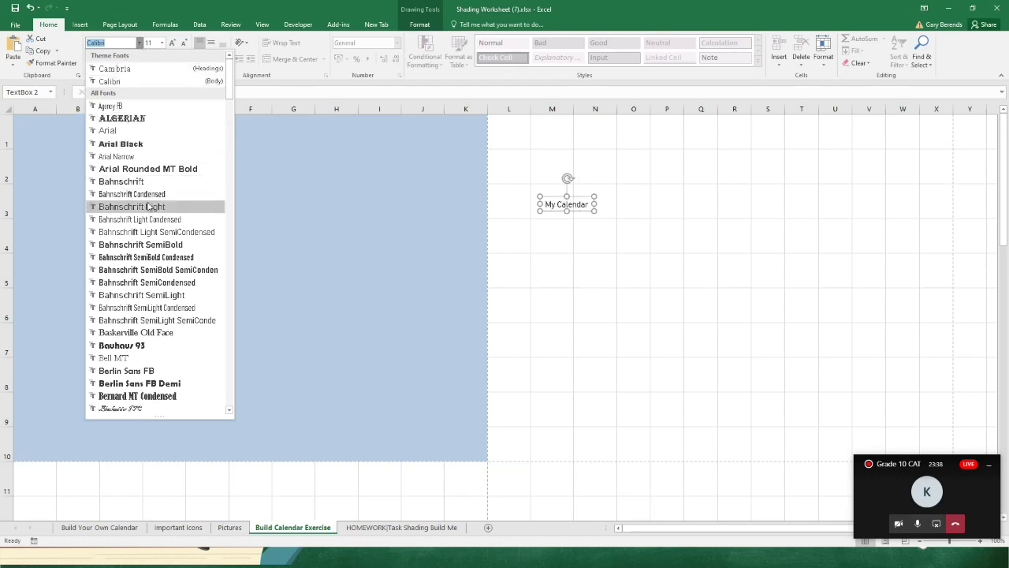
pyautogui.scroll(-1, 150, 208)
pyautogui.scroll(-3, 140, 293)
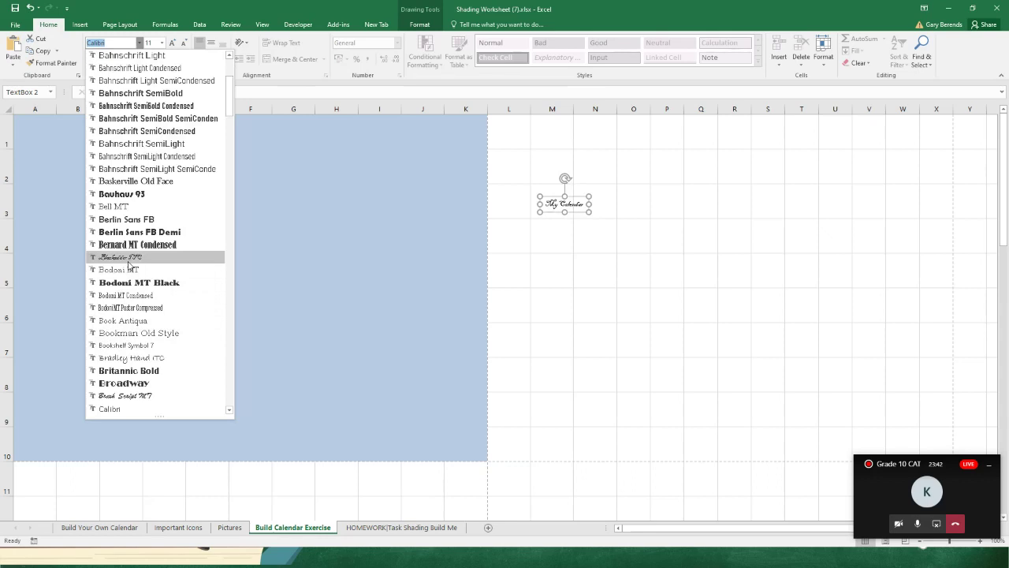
pyautogui.click(136, 396)
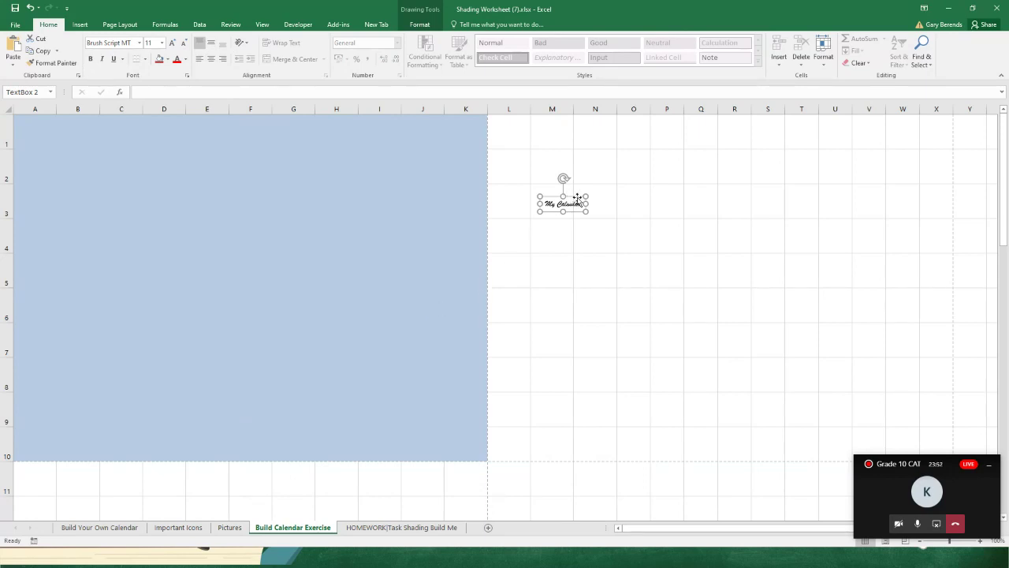
# Move the "My Calendar" text box to the upper-left corner of the blue page and enlarge its text to 60 pt
pyautogui.moveTo(570, 196)
pyautogui.mouseDown()
pyautogui.moveTo(522, 204)
pyautogui.moveTo(79, 149)
pyautogui.mouseUp()
pyautogui.click(171, 44)
pyautogui.click(171, 45)
pyautogui.click(171, 44)
pyautogui.click(171, 44)
pyautogui.click(171, 44)
pyautogui.click(171, 45)
pyautogui.click(172, 44)
pyautogui.click(171, 44)
pyautogui.click(171, 44)
pyautogui.click(171, 44)
pyautogui.click(171, 44)
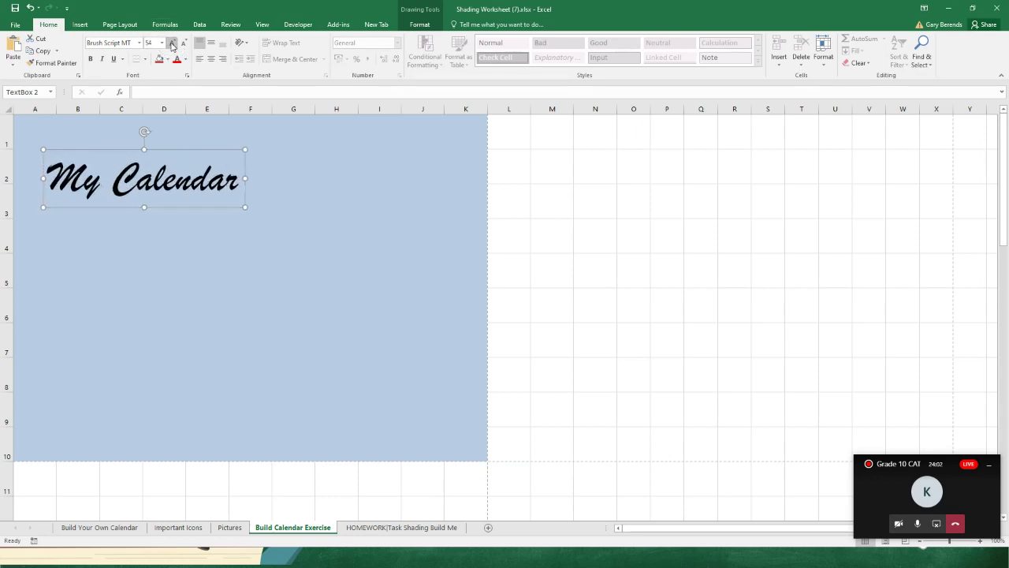
pyautogui.click(171, 45)
pyautogui.moveTo(176, 149); pyautogui.dragTo(155, 121)
pyautogui.click(183, 42)
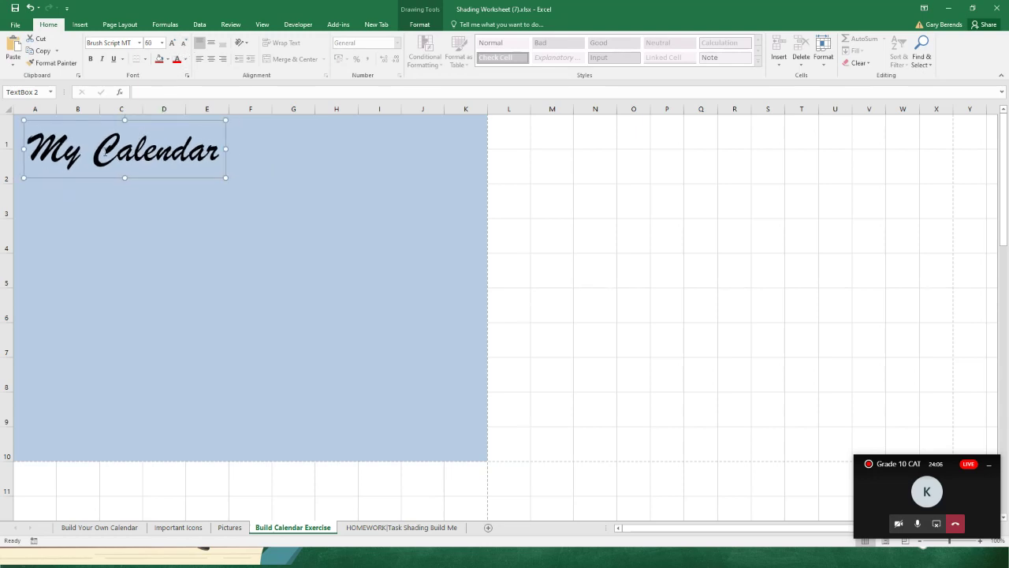
# Colour only the word "Calendar" in the title with the dark blue theme colour
pyautogui.moveTo(96, 148); pyautogui.dragTo(229, 150)
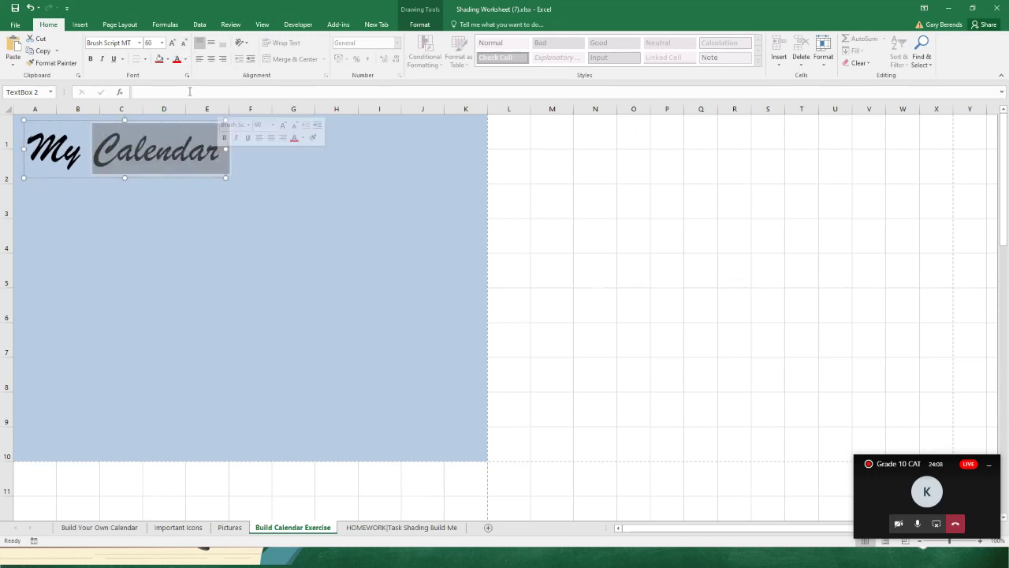
pyautogui.click(186, 60)
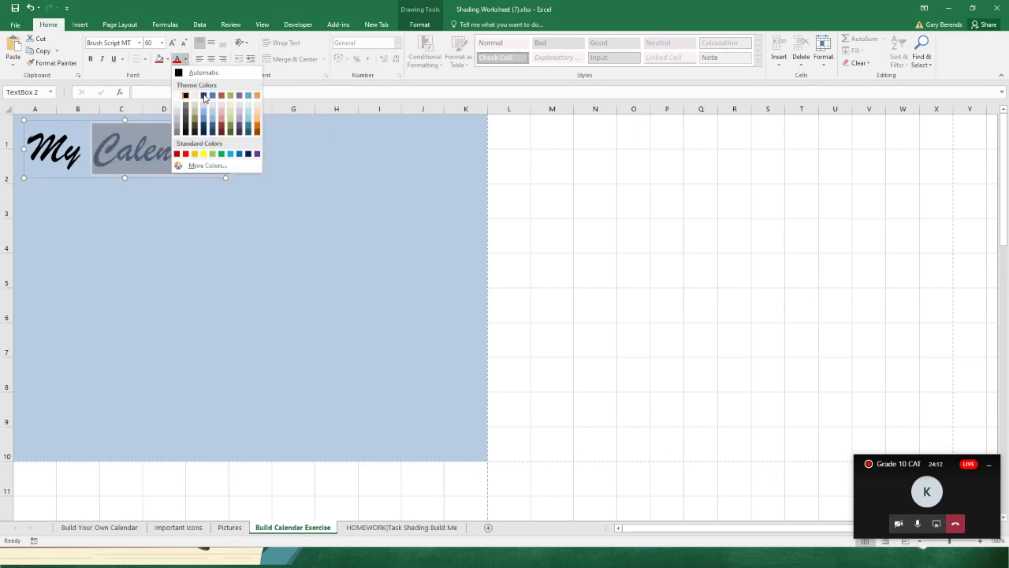
pyautogui.click(205, 95)
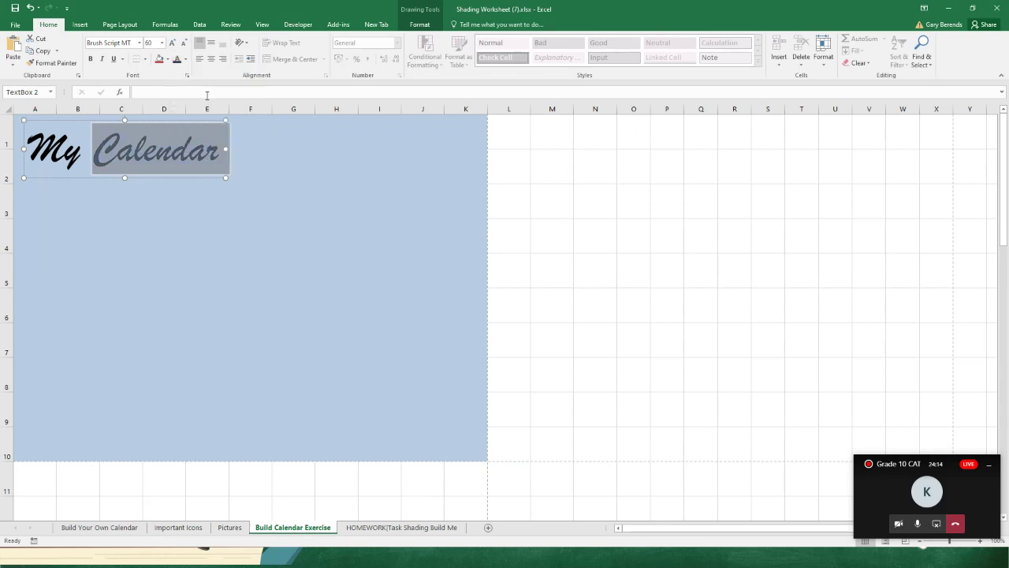
pyautogui.click(271, 156)
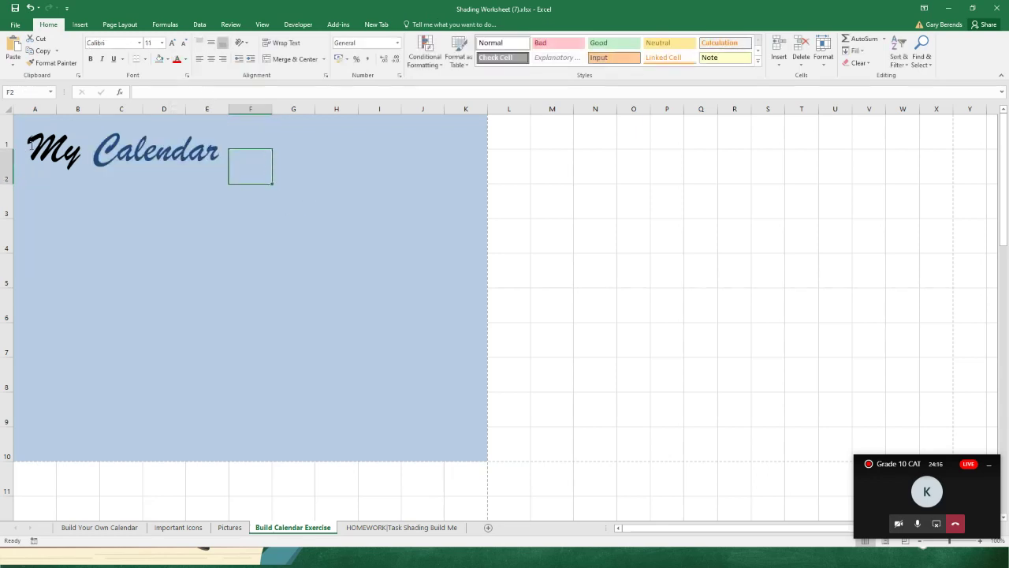
pyautogui.click(204, 155)
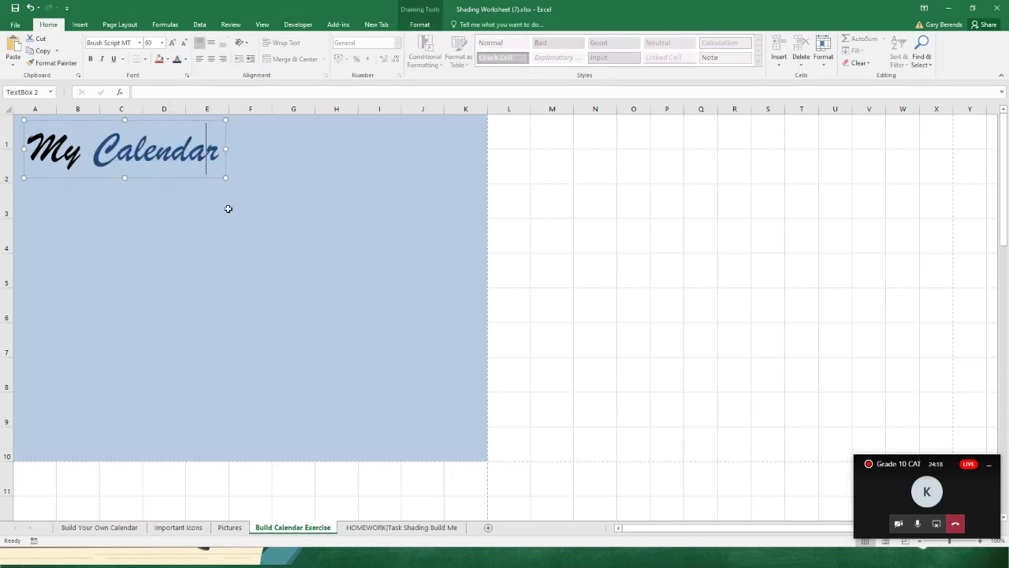
pyautogui.click(236, 205)
pyautogui.click(548, 204)
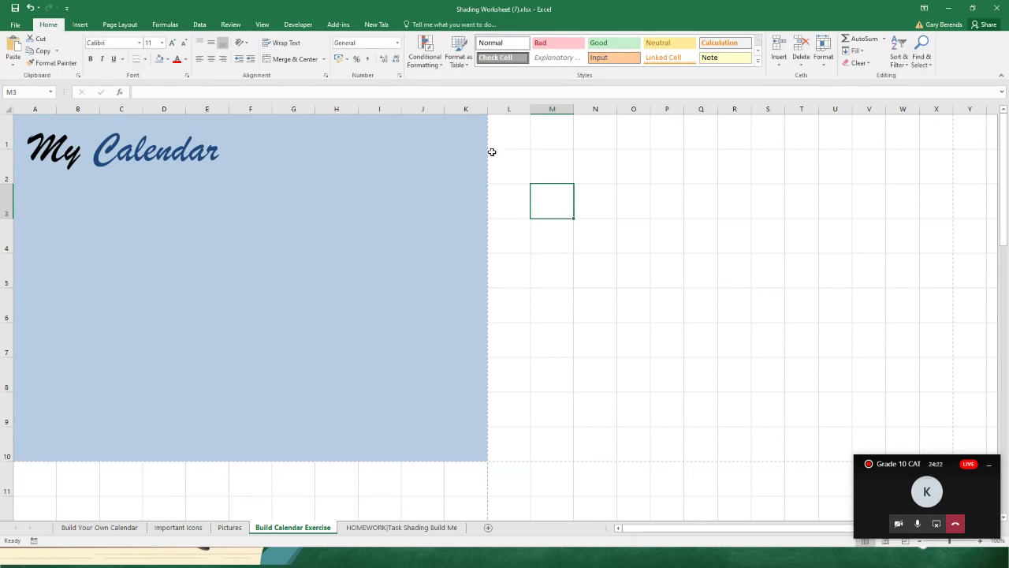
# Try the title lower on the page and rotated to vertical, then undo the rotation and return it to the page's upper-left corner
pyautogui.click(156, 170)
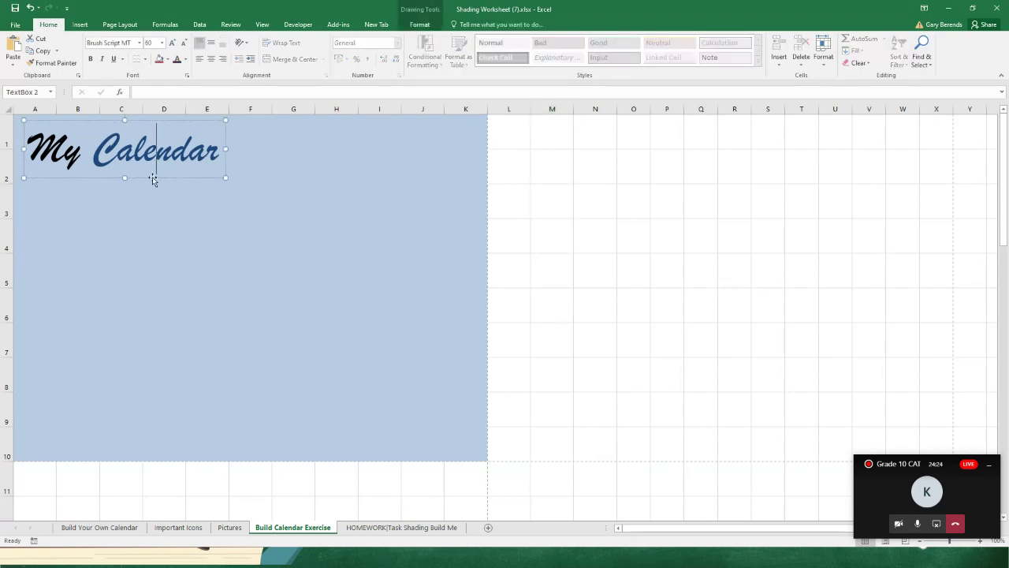
pyautogui.moveTo(145, 173); pyautogui.dragTo(109, 238)
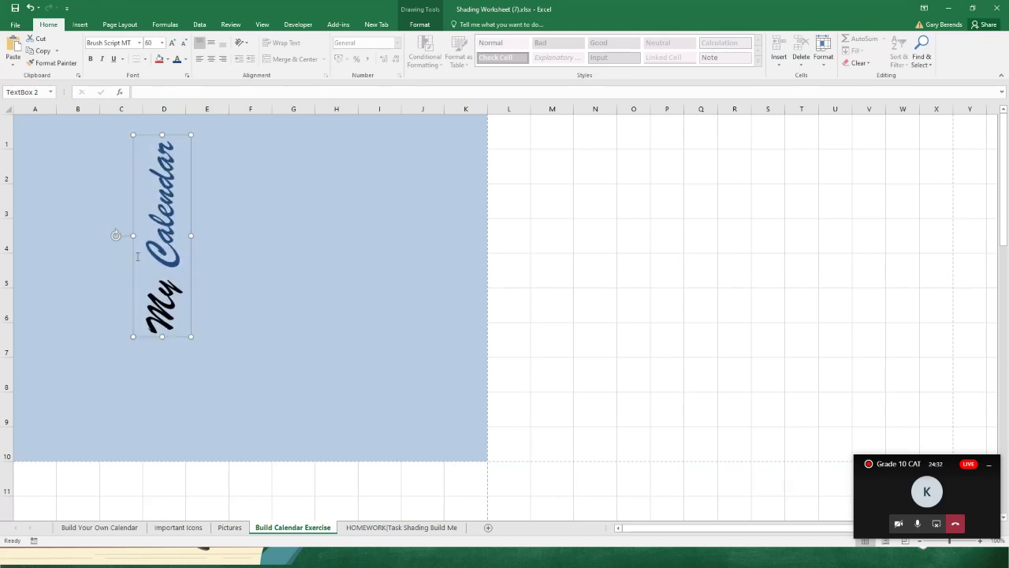
pyautogui.hotkey('ctrl', 'z')
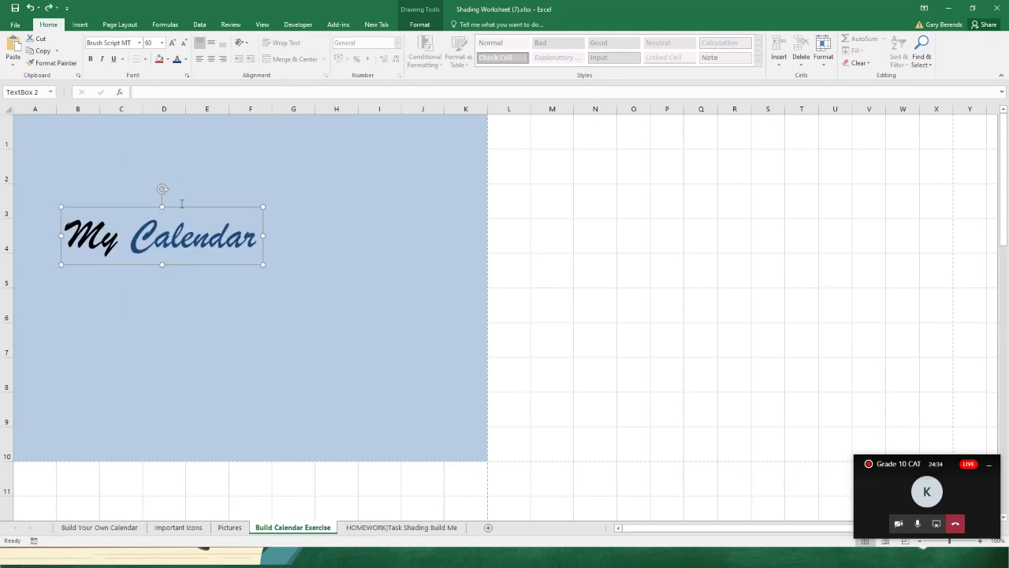
pyautogui.moveTo(180, 204); pyautogui.dragTo(141, 115)
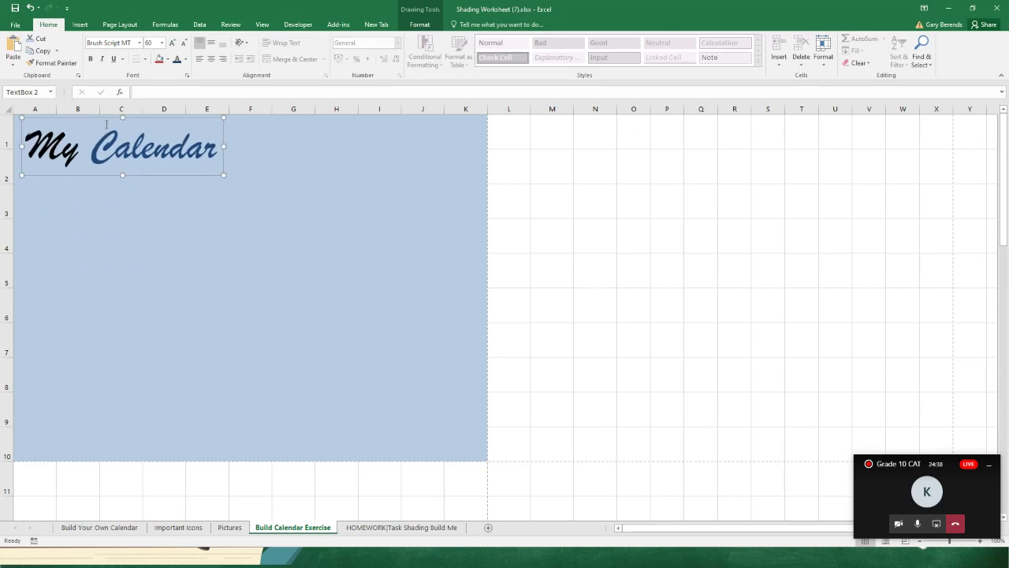
pyautogui.click(541, 164)
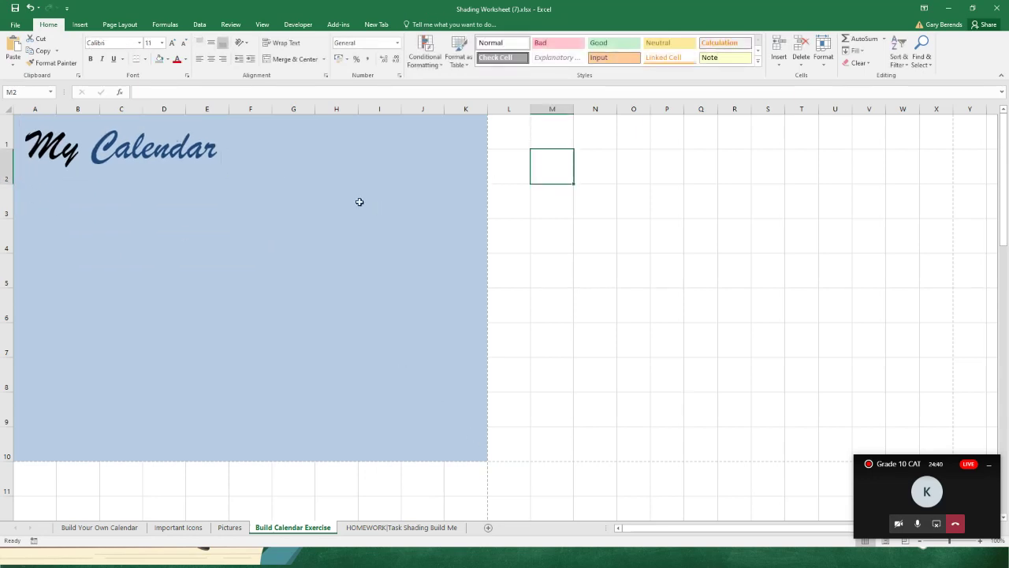
pyautogui.click(512, 175)
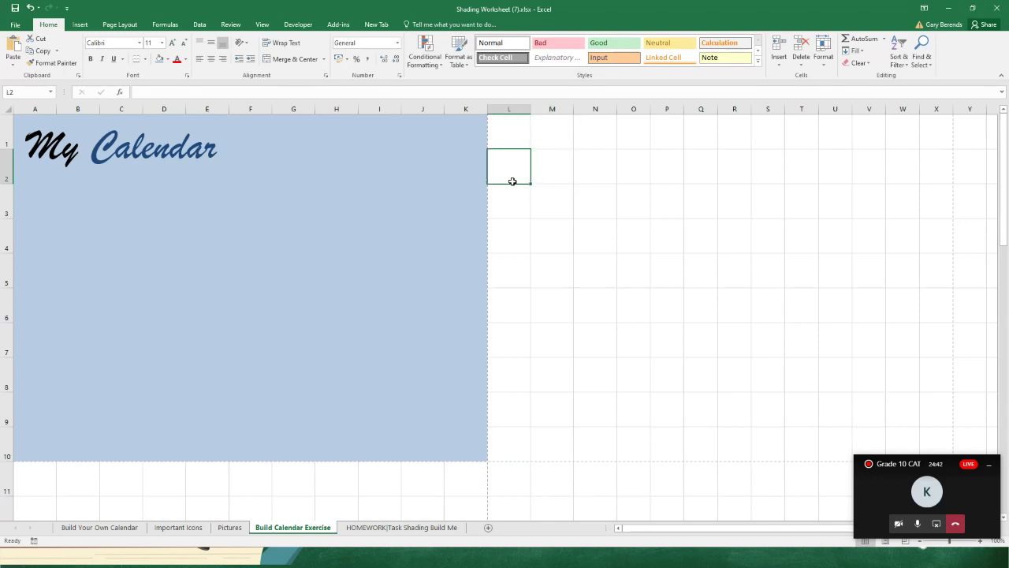
pyautogui.click(544, 211)
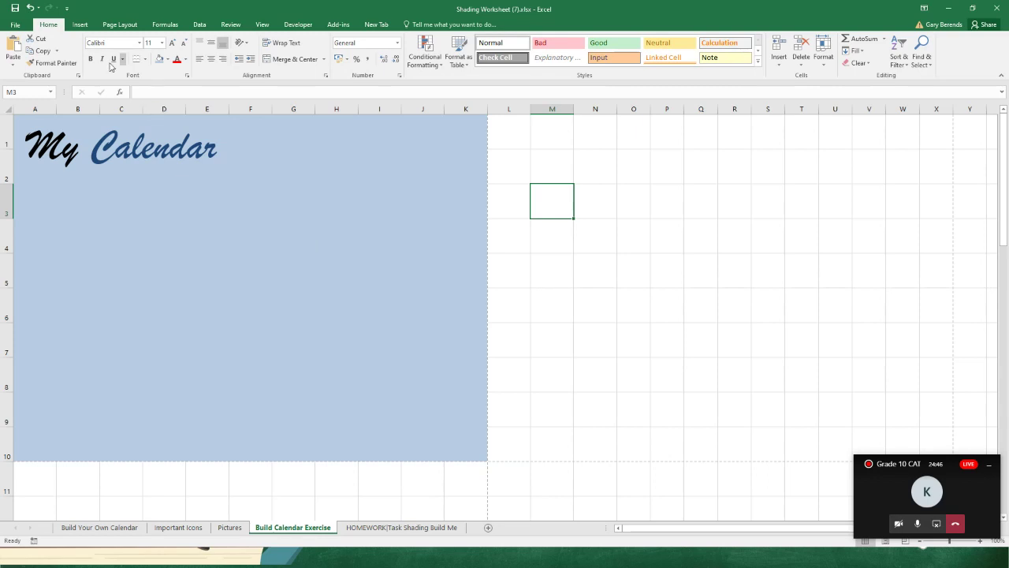
# Insert WordArt reading "May 2020" in the pink style with red outline and place it just below the "My Calendar" title around row 2
pyautogui.click(80, 25)
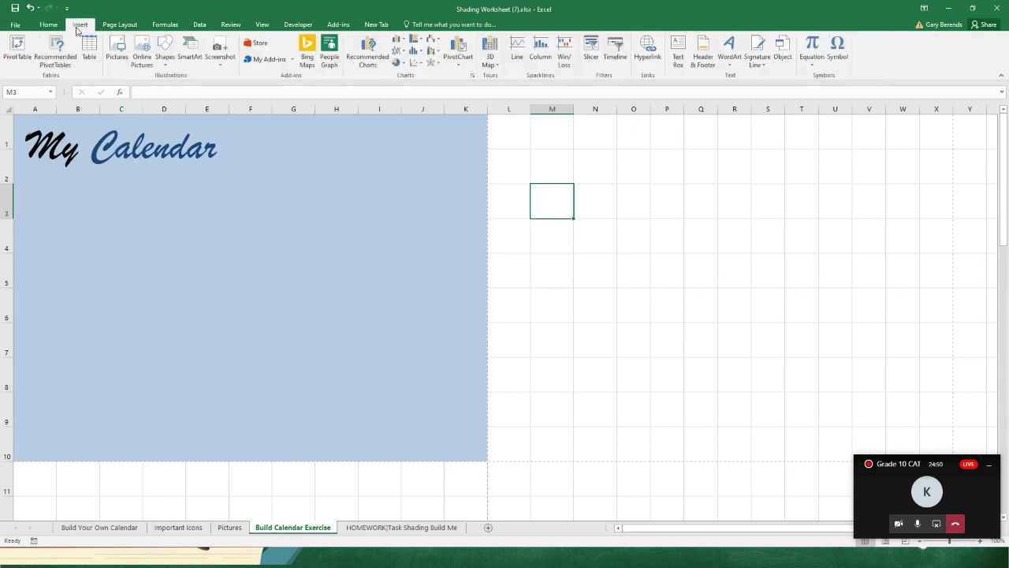
pyautogui.click(725, 52)
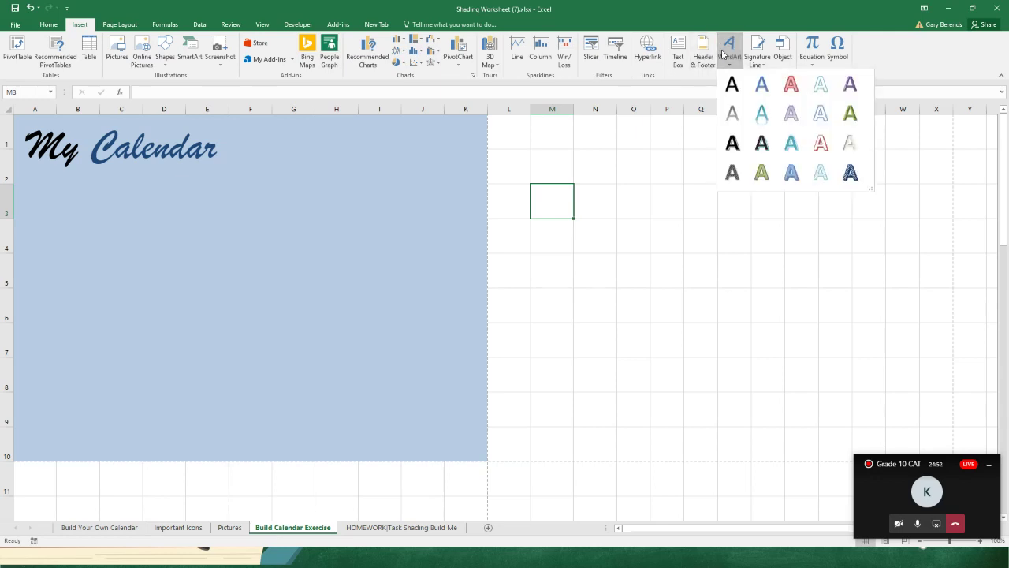
pyautogui.click(791, 89)
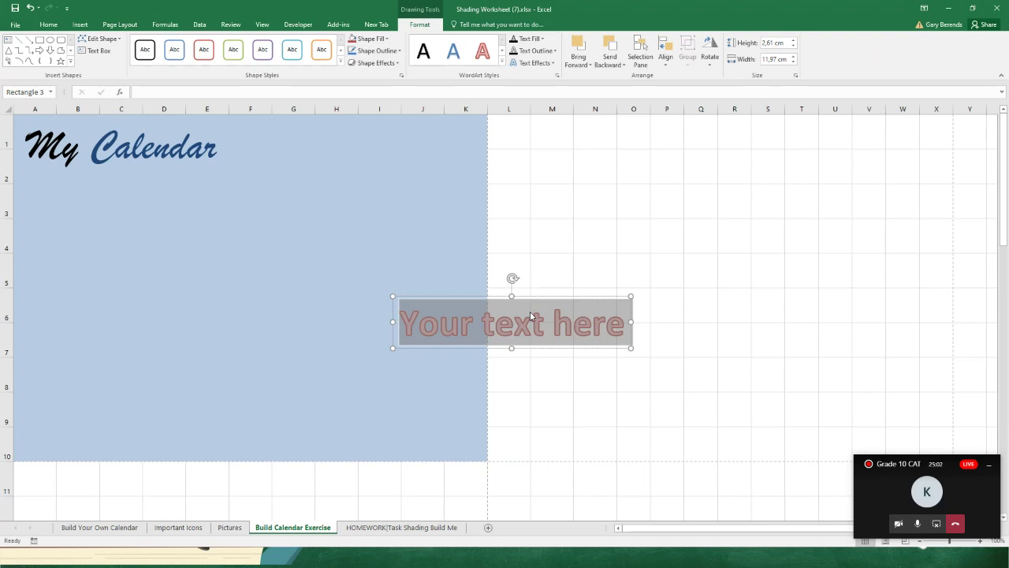
pyautogui.write('May 20')
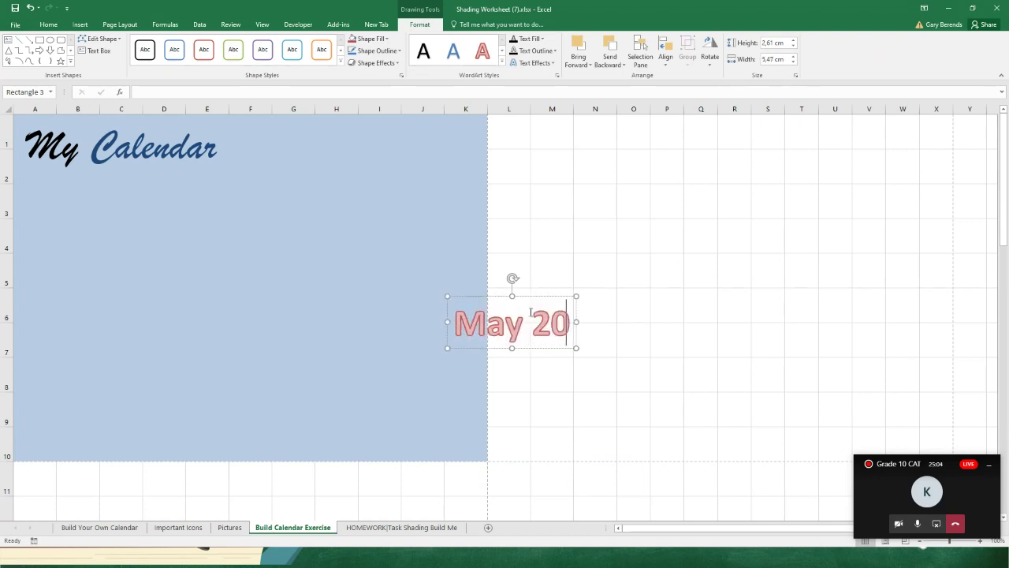
pyautogui.write('20')
pyautogui.moveTo(515, 295); pyautogui.dragTo(242, 149)
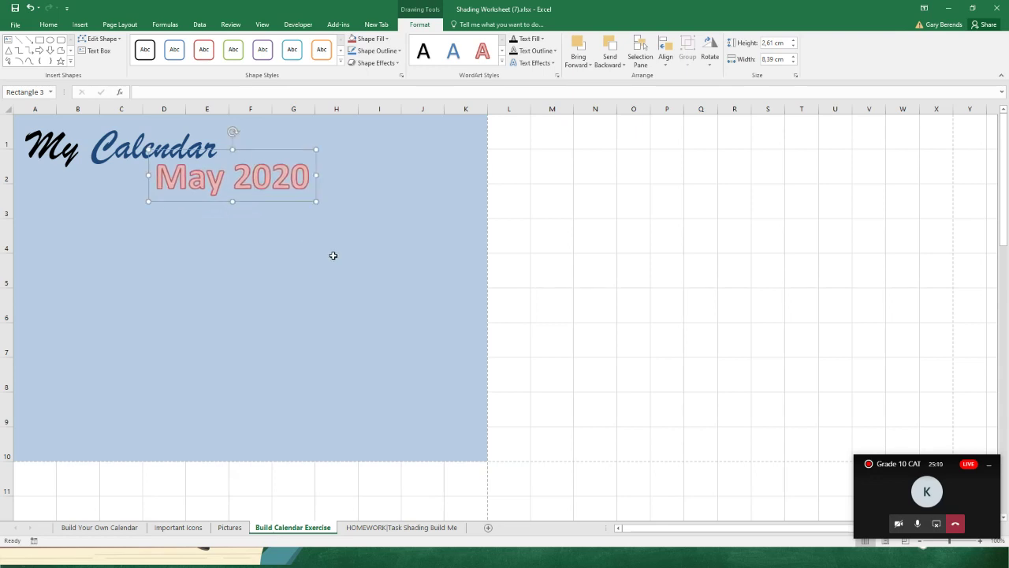
pyautogui.click(585, 228)
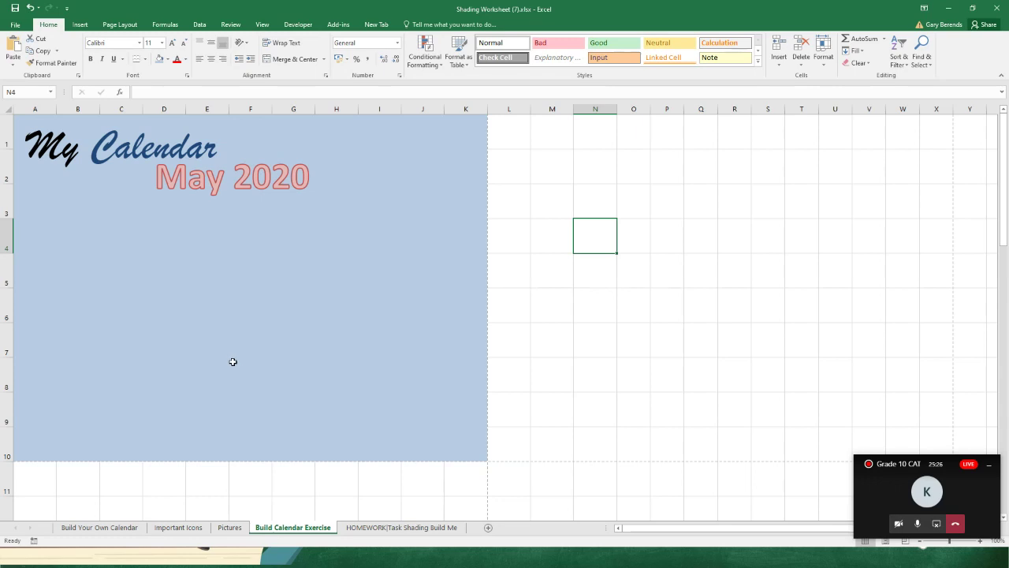
# Start the weekday heading row with S in cell C4 and M in cell D4
pyautogui.click(123, 216)
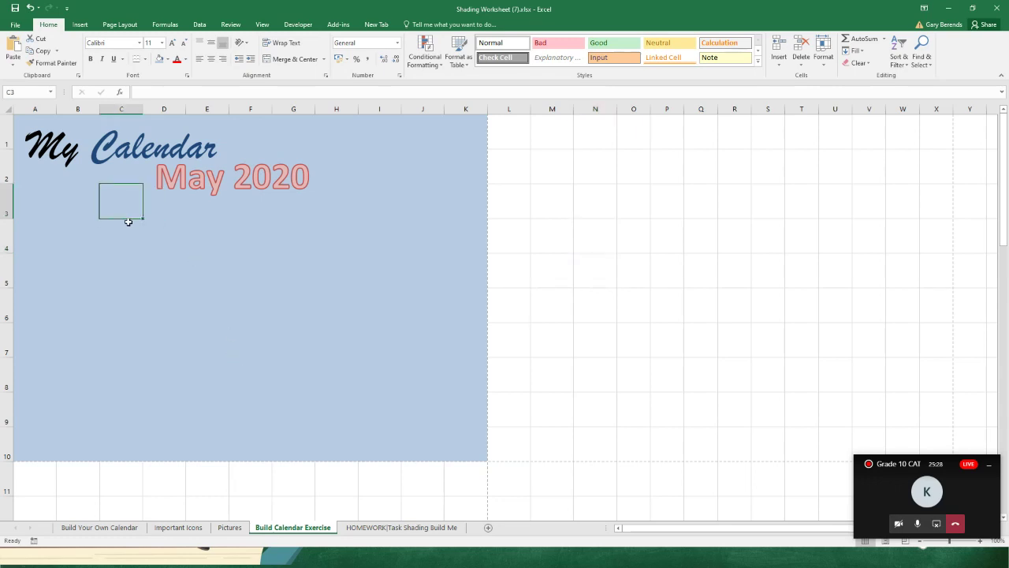
pyautogui.click(122, 232)
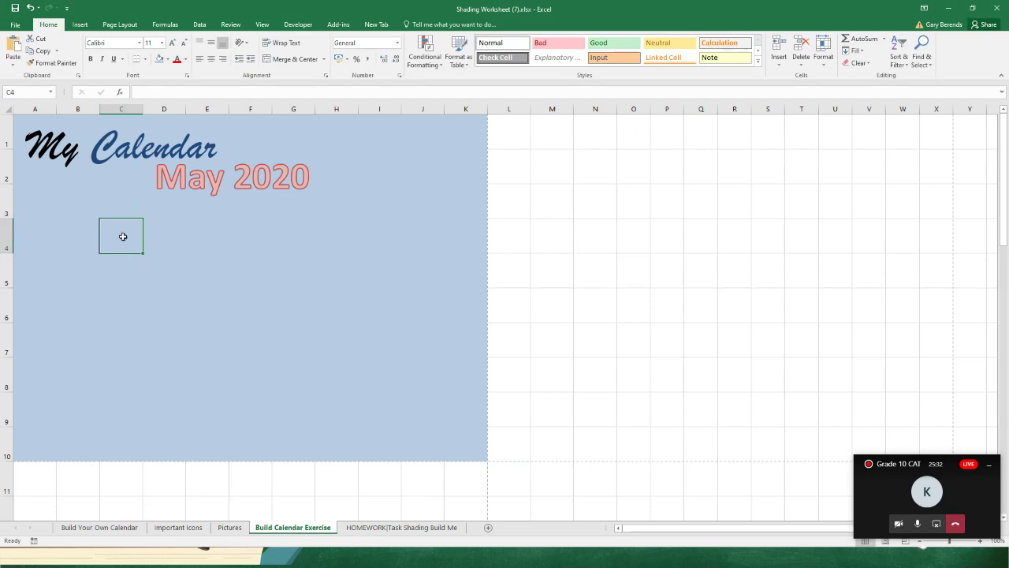
pyautogui.click(89, 232)
pyautogui.click(137, 232)
pyautogui.write('5')
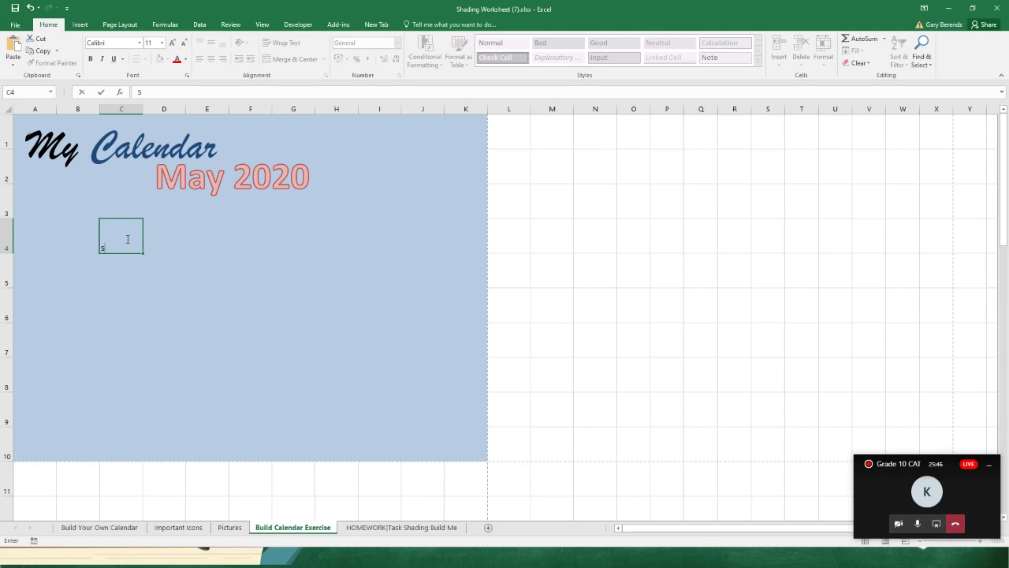
pyautogui.press('Tab')
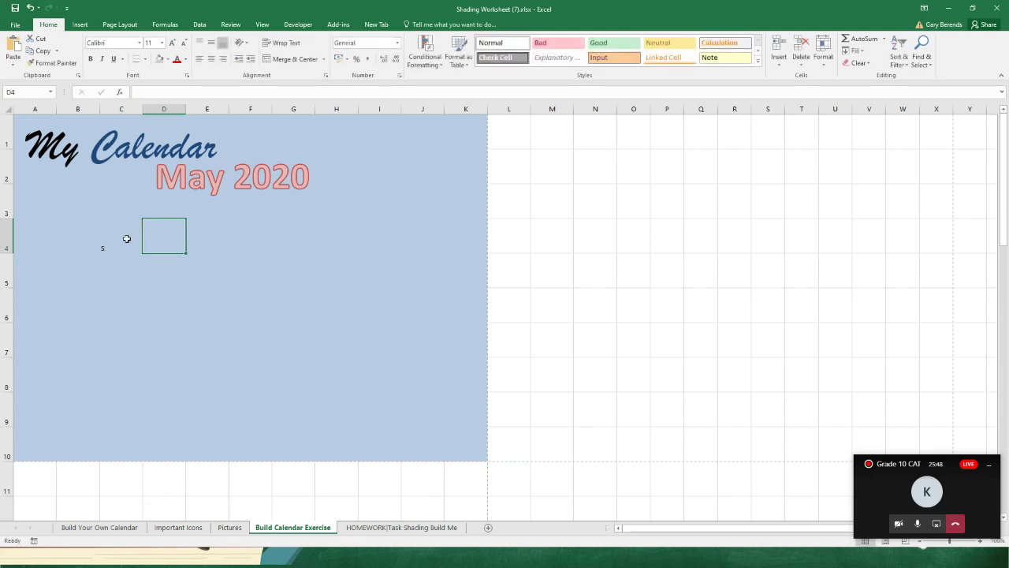
pyautogui.click(126, 238)
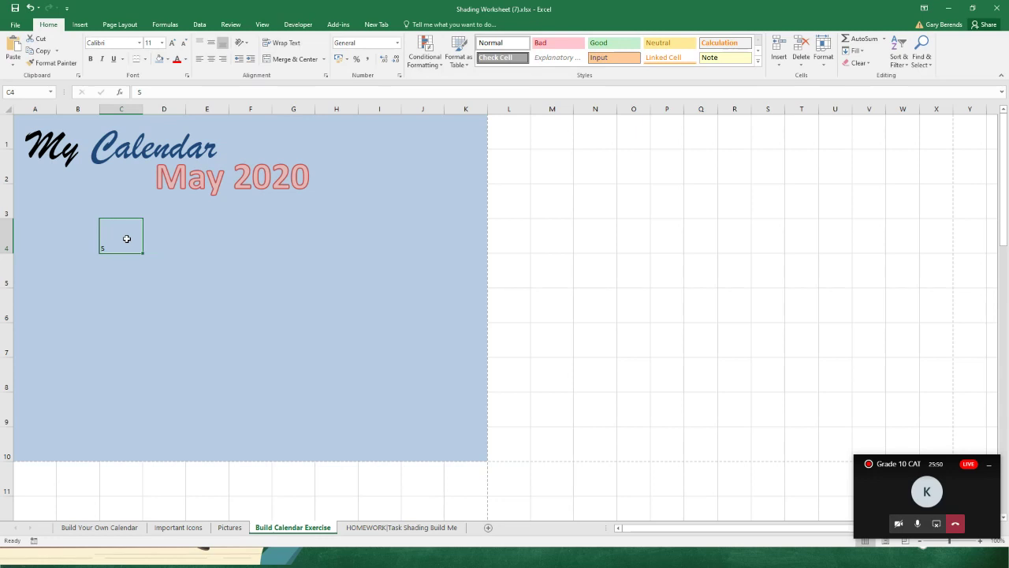
pyautogui.press('Tab')
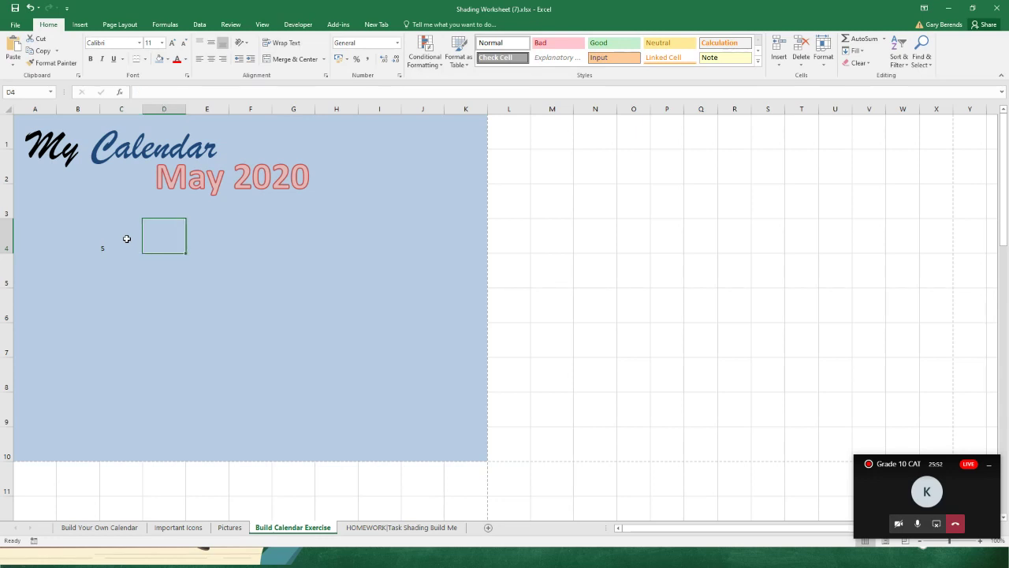
pyautogui.write('M')
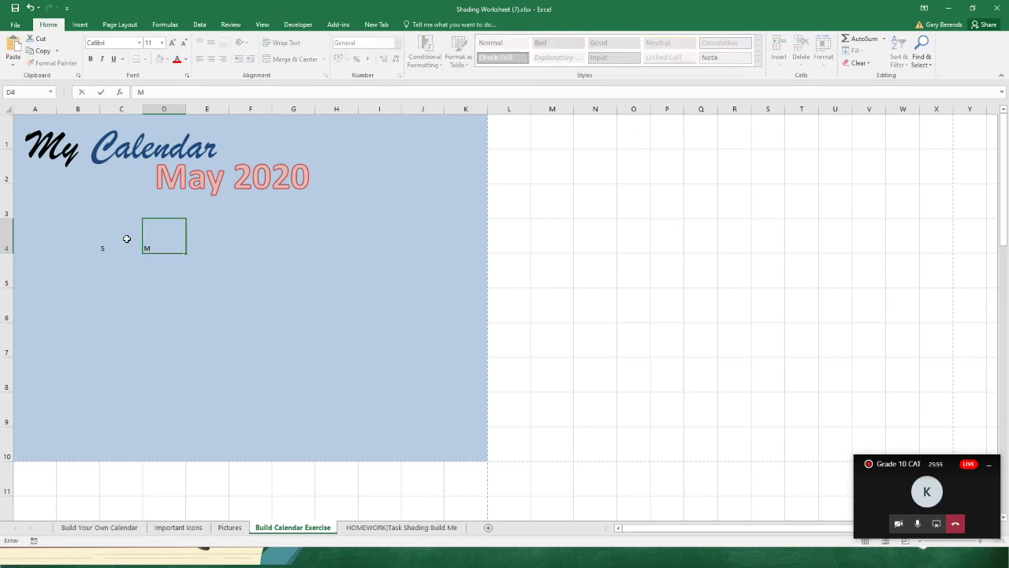
pyautogui.press('Tab')
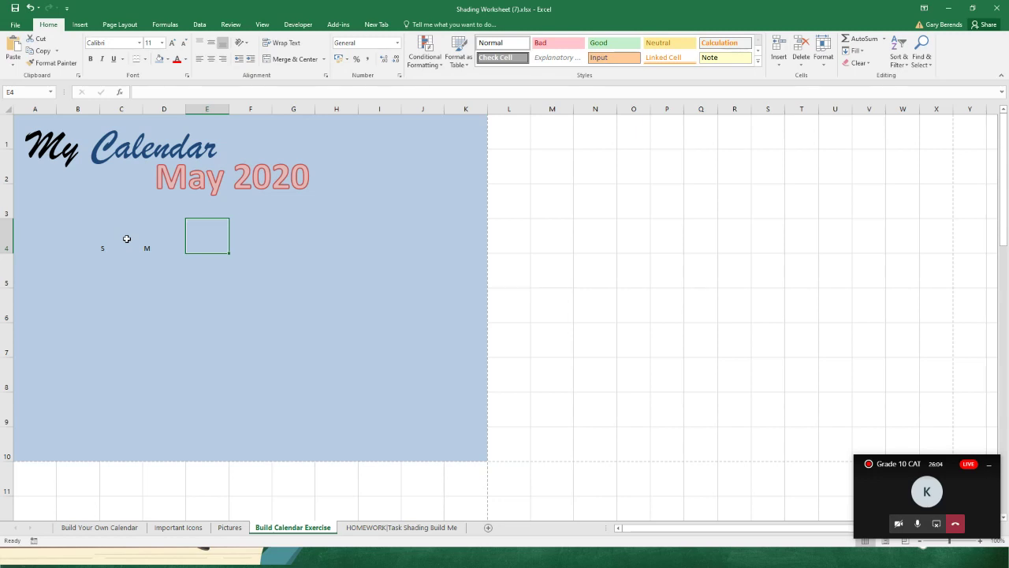
# Complete the weekday headings by entering T, W, T, F and S in cells E4 through I4
pyautogui.write('T')
pyautogui.press('Tab')
pyautogui.write('W')
pyautogui.press('Tab')
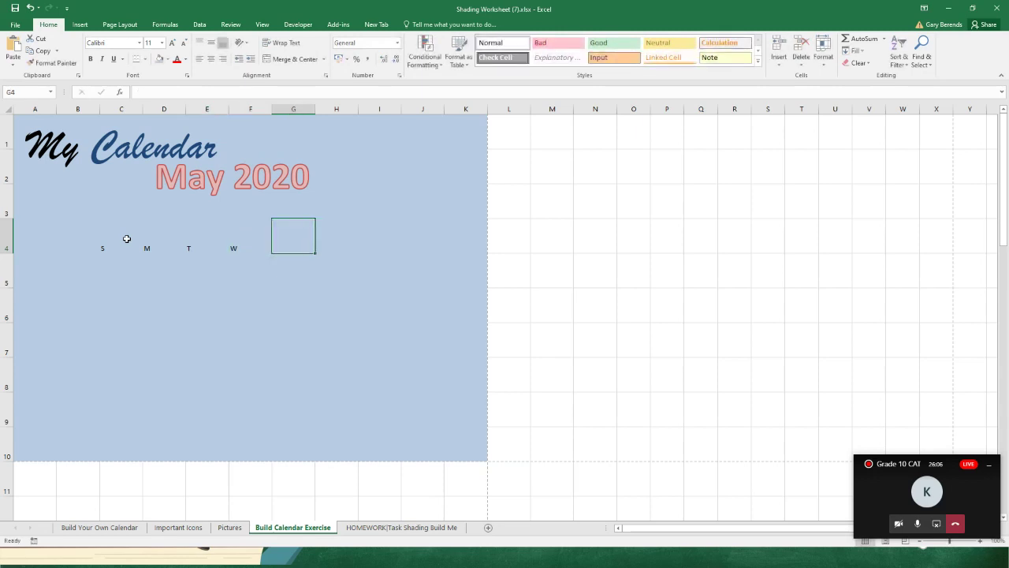
pyautogui.write('T')
pyautogui.press('Tab')
pyautogui.write('F')
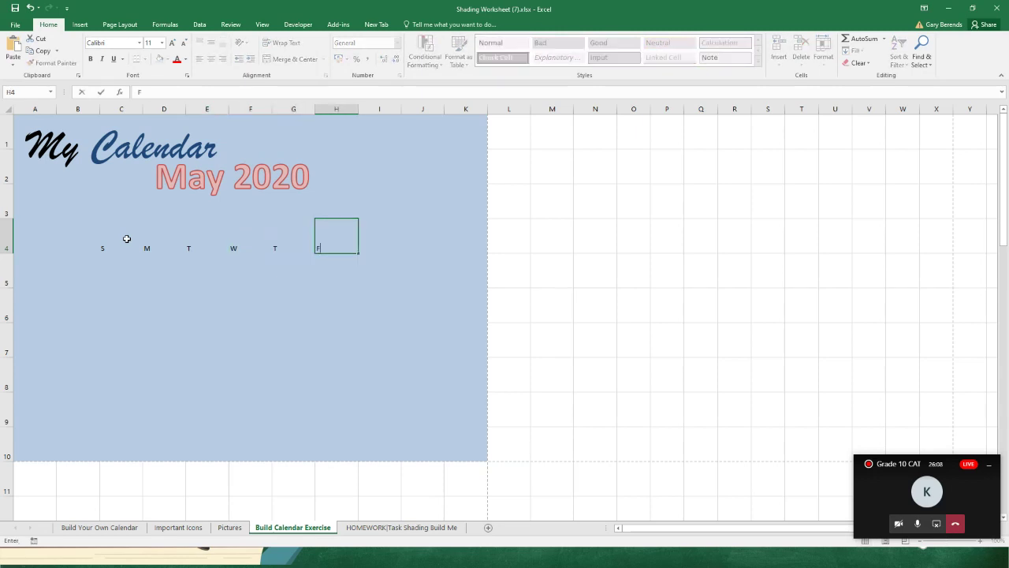
pyautogui.press('Tab')
pyautogui.write('S')
pyautogui.click(126, 238)
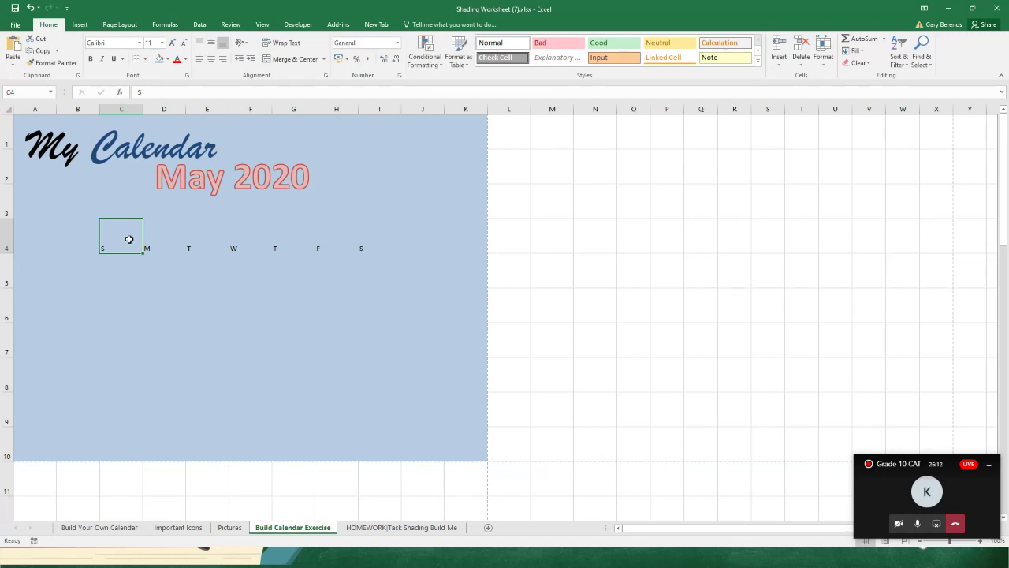
pyautogui.moveTo(120, 244); pyautogui.dragTo(358, 246)
pyautogui.click(579, 249)
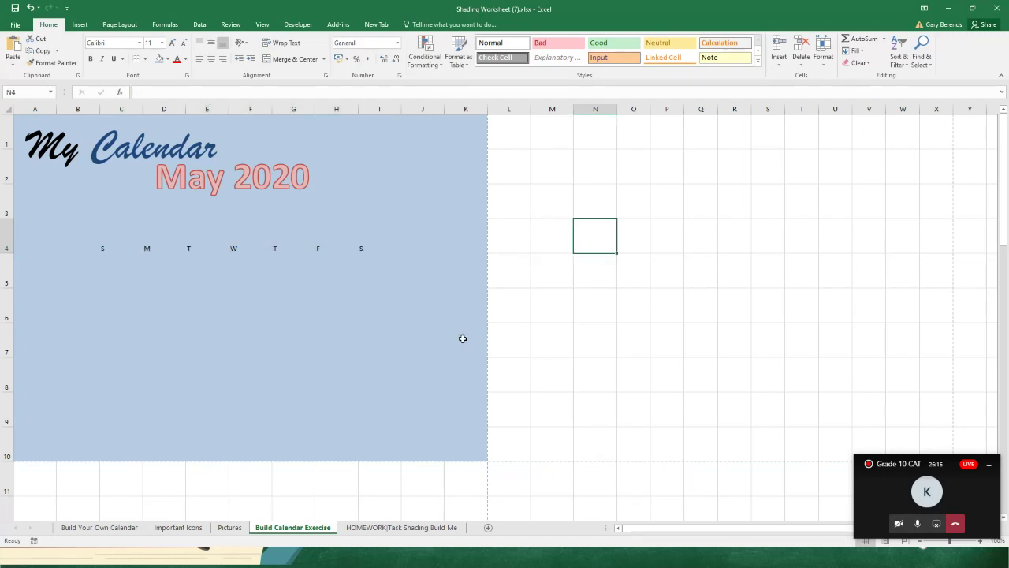
pyautogui.click(370, 251)
pyautogui.click(327, 247)
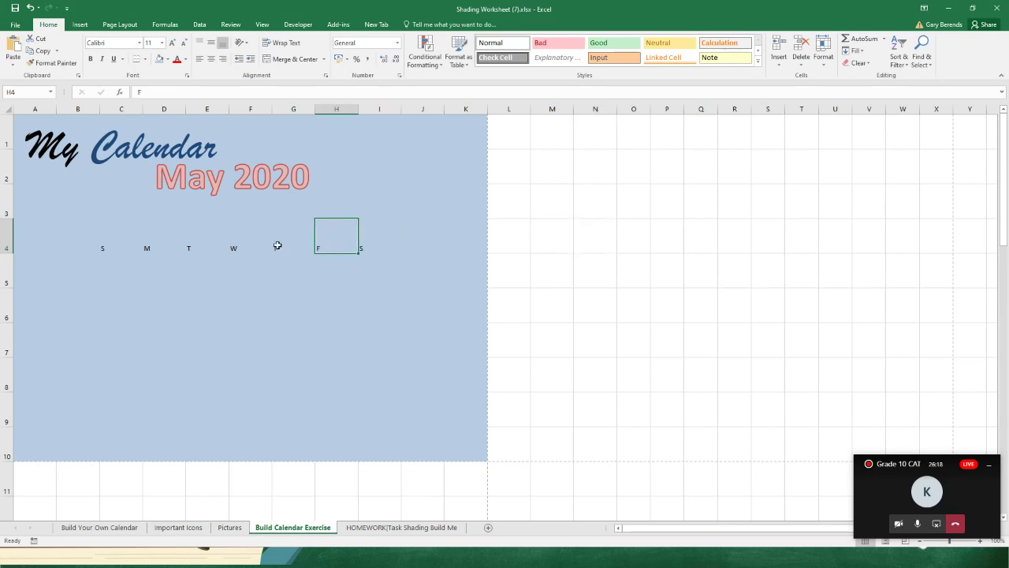
pyautogui.click(276, 244)
pyautogui.click(213, 249)
pyautogui.click(139, 244)
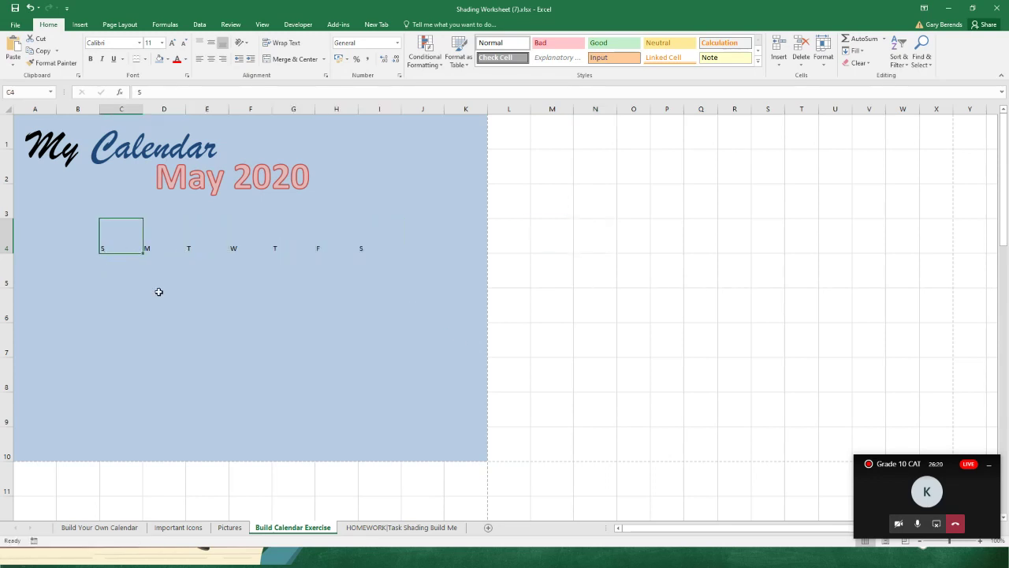
pyautogui.click(331, 270)
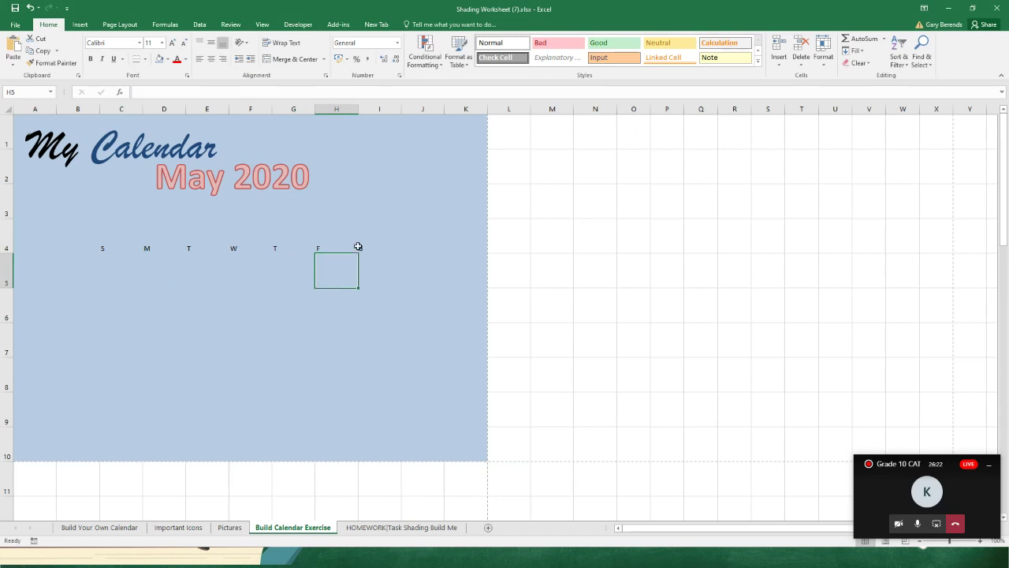
pyautogui.click(356, 248)
pyautogui.click(361, 249)
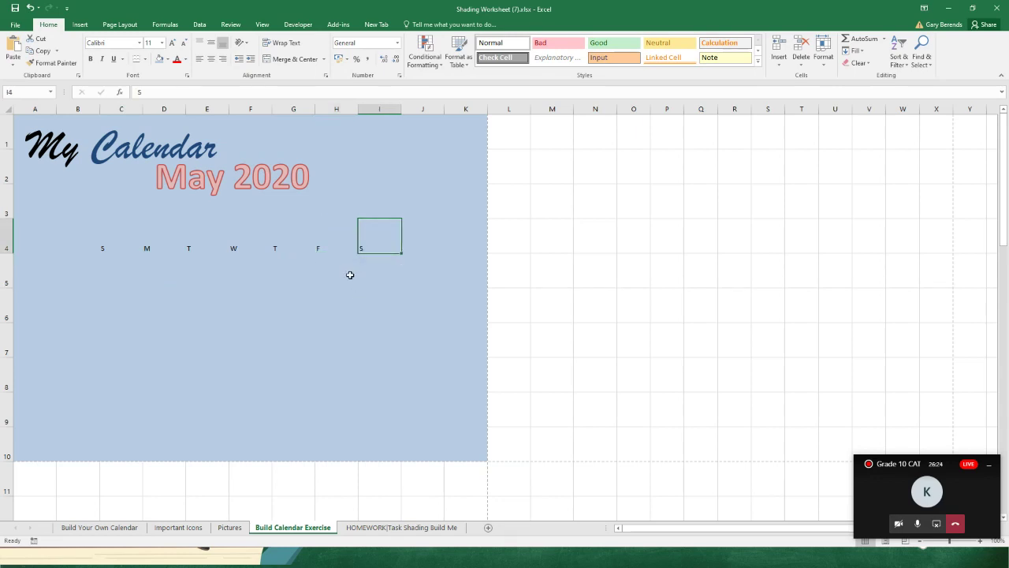
# Undo the clearing of the T heading in cell G4
pyautogui.click(280, 237)
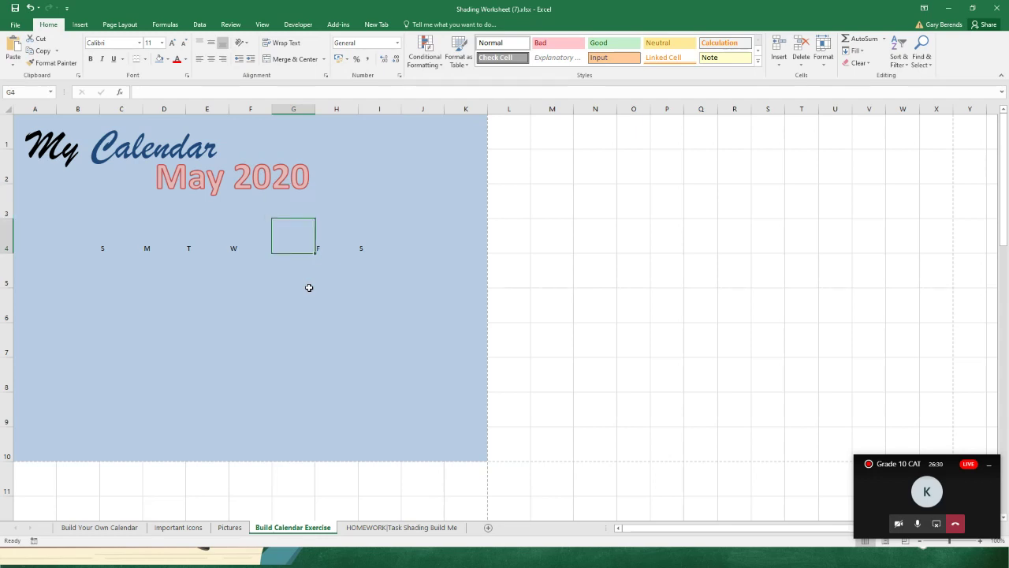
pyautogui.hotkey('ctrl', 'z')
pyautogui.hotkey('ctrl', 'z')
pyautogui.hotkey('ctrl', 'z')
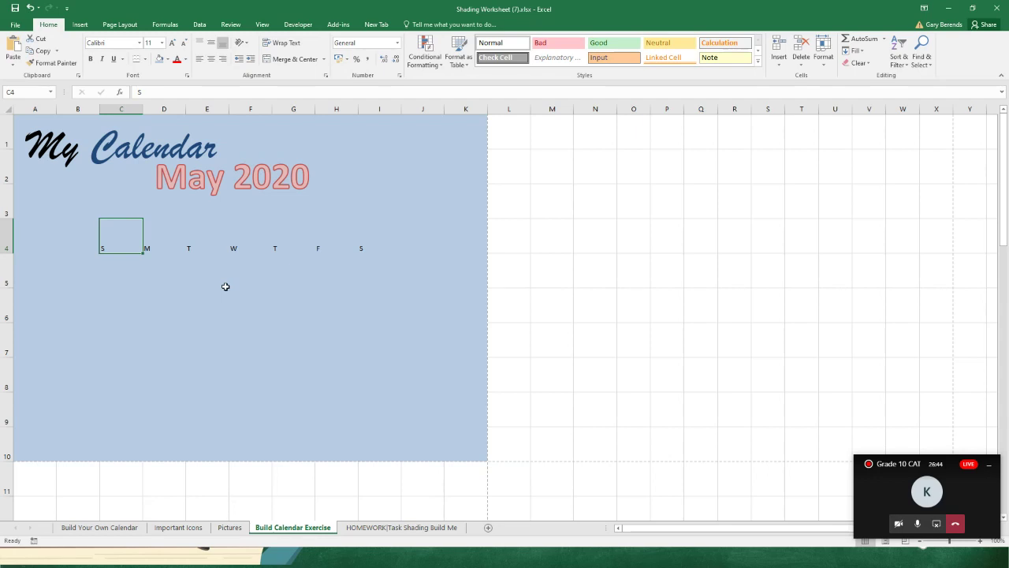
# Enlarge the weekday headings in C4:I4 to font size 26
pyautogui.click(278, 277)
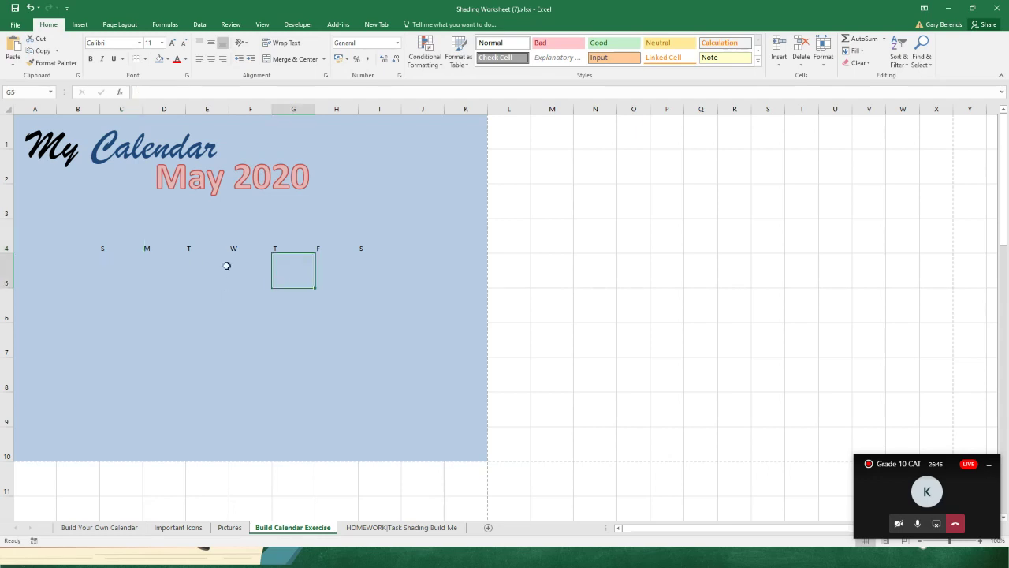
pyautogui.click(110, 245)
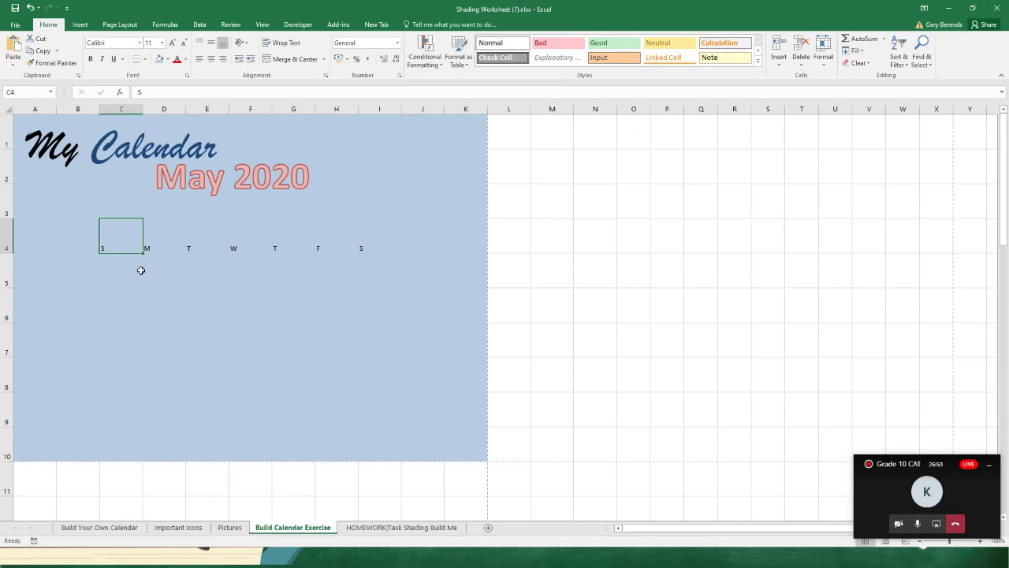
pyautogui.moveTo(119, 232); pyautogui.dragTo(364, 244)
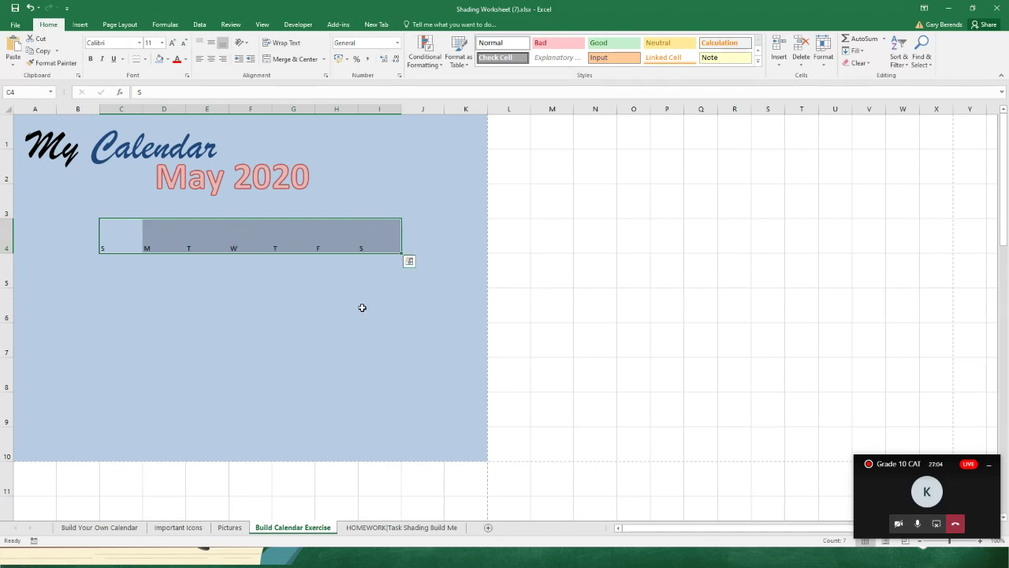
pyautogui.click(171, 44)
pyautogui.click(171, 44)
pyautogui.click(171, 45)
pyautogui.click(171, 45)
pyautogui.click(171, 44)
pyautogui.click(172, 45)
pyautogui.click(171, 44)
pyautogui.click(171, 44)
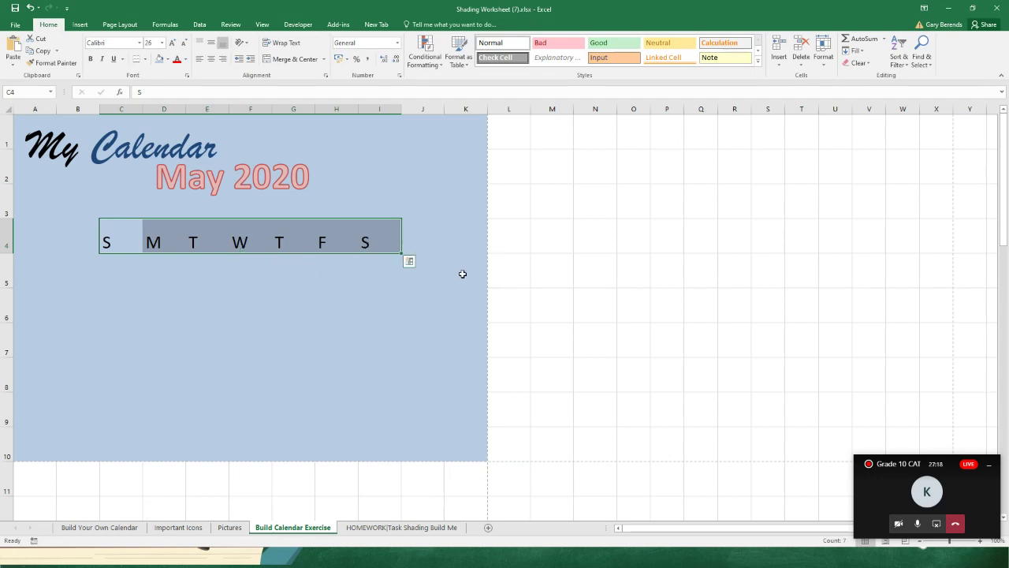
# Make the weekday headings in C4:I4 bold
pyautogui.click(552, 236)
pyautogui.moveTo(105, 242); pyautogui.dragTo(371, 241)
pyautogui.click(91, 59)
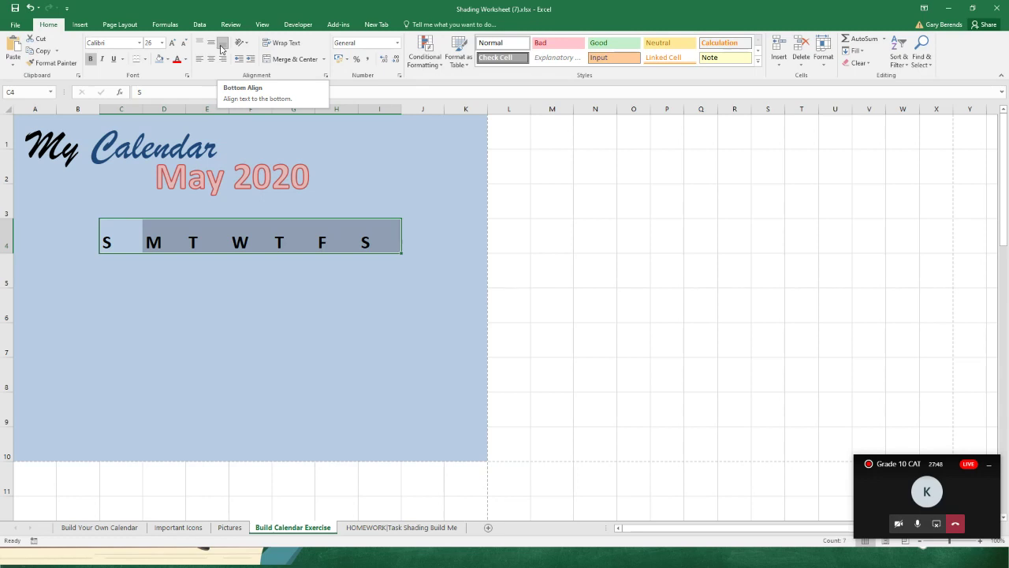
# Centre the weekday headings in C4:I4 both vertically and horizontally within their cells
pyautogui.click(113, 268)
pyautogui.click(124, 225)
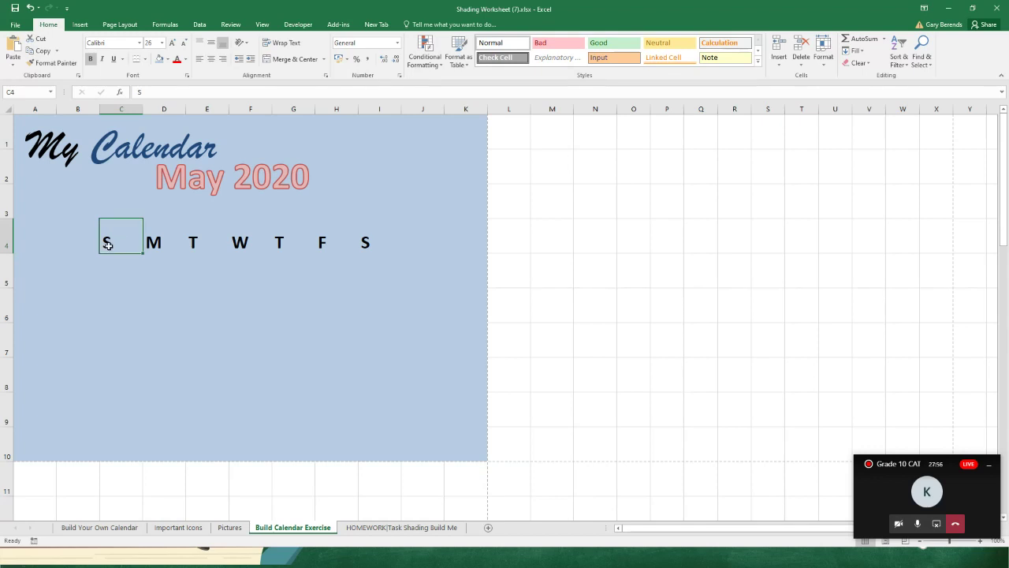
pyautogui.click(149, 257)
pyautogui.moveTo(123, 247); pyautogui.dragTo(365, 243)
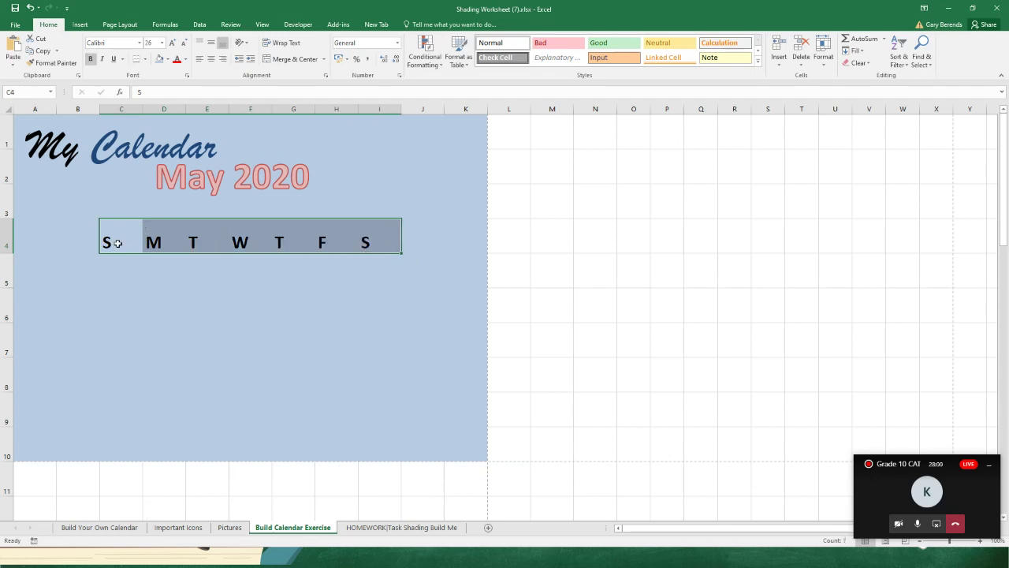
pyautogui.click(165, 298)
pyautogui.moveTo(107, 242); pyautogui.dragTo(365, 248)
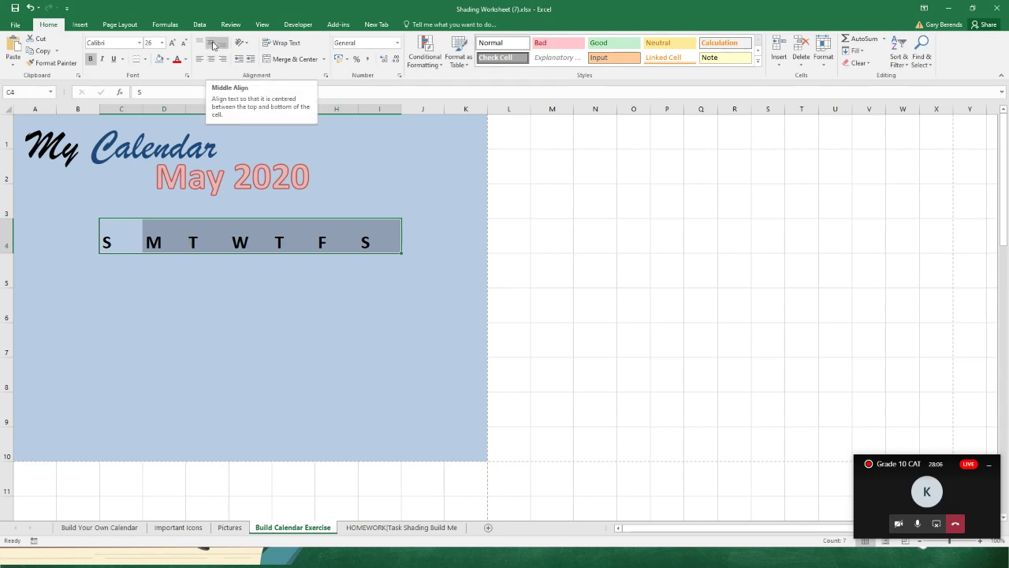
pyautogui.click(210, 45)
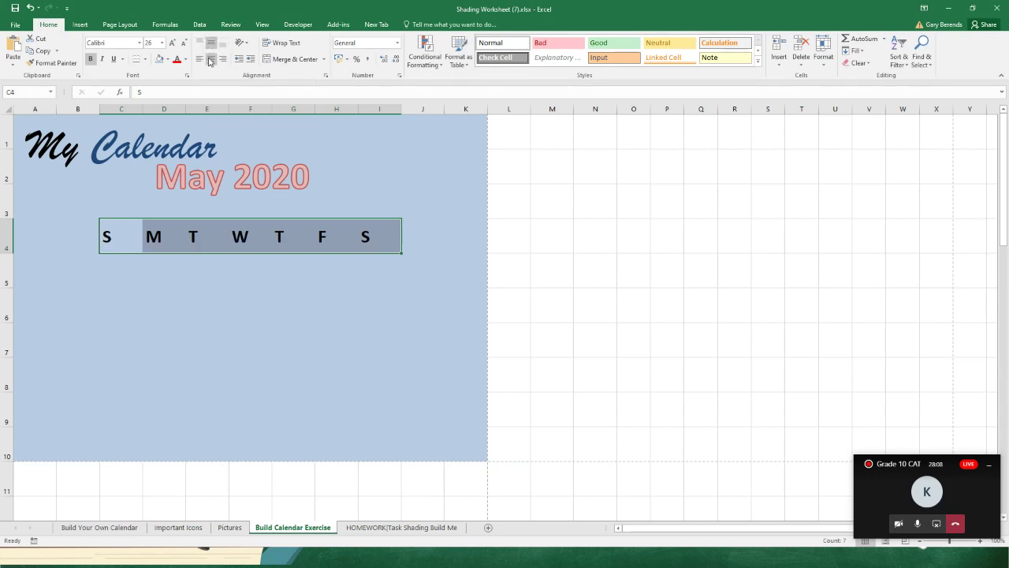
pyautogui.click(211, 60)
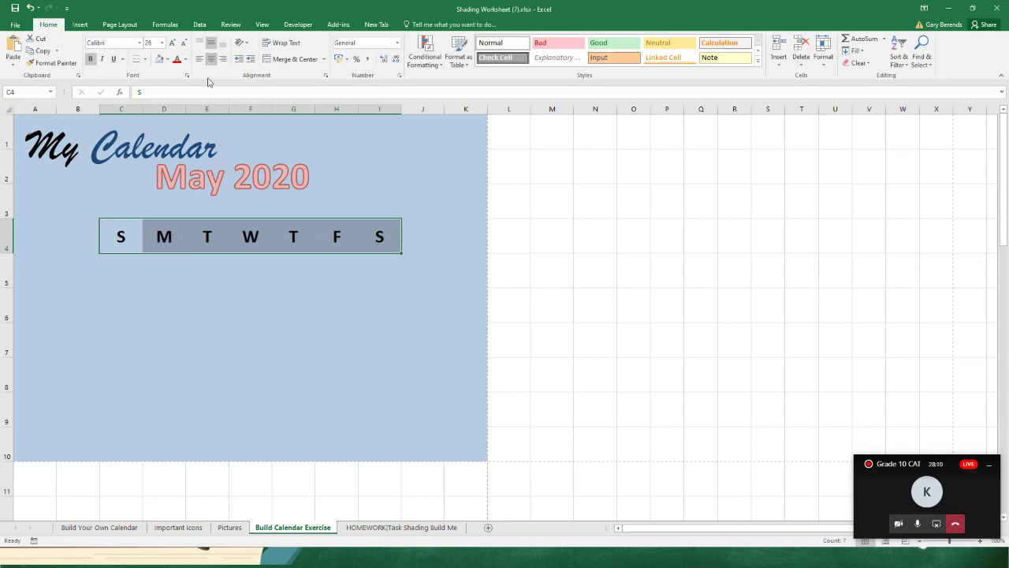
pyautogui.click(197, 278)
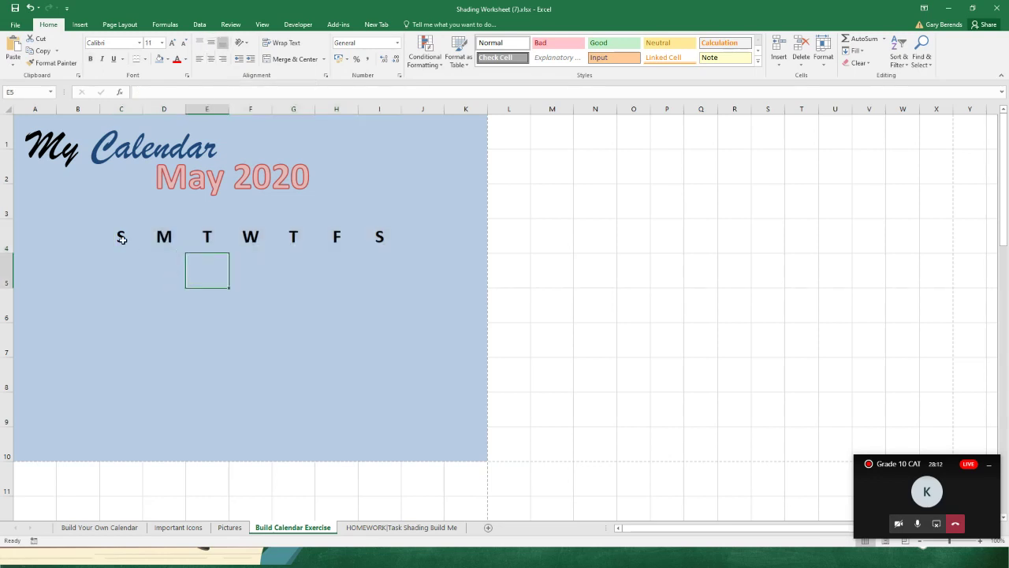
pyautogui.click(120, 233)
pyautogui.click(163, 236)
pyautogui.click(208, 238)
pyautogui.click(250, 237)
pyautogui.click(293, 236)
pyautogui.click(336, 237)
pyautogui.click(378, 238)
pyautogui.moveTo(121, 236); pyautogui.dragTo(378, 235)
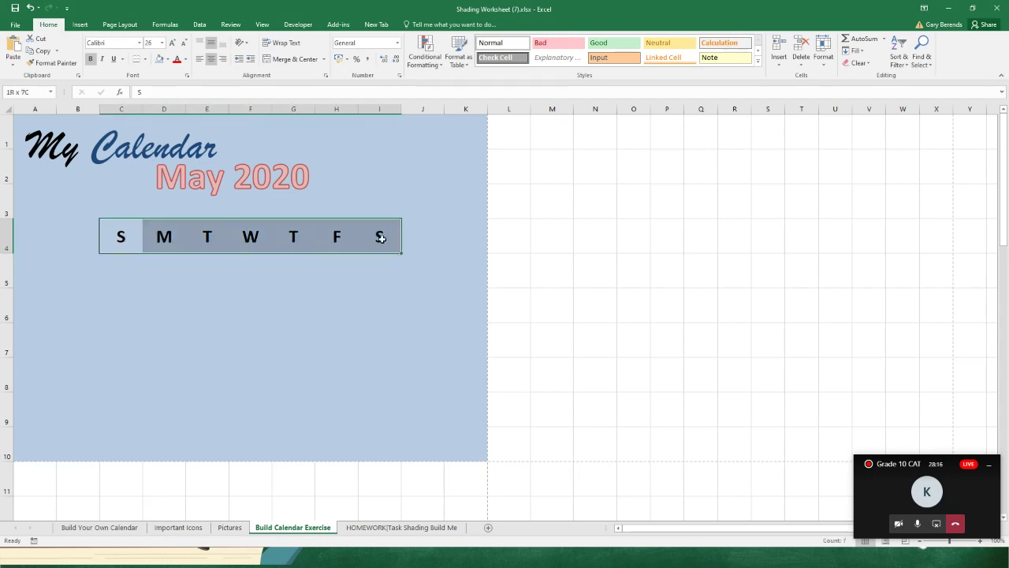
pyautogui.moveTo(170, 311); pyautogui.dragTo(218, 309)
pyautogui.click(223, 323)
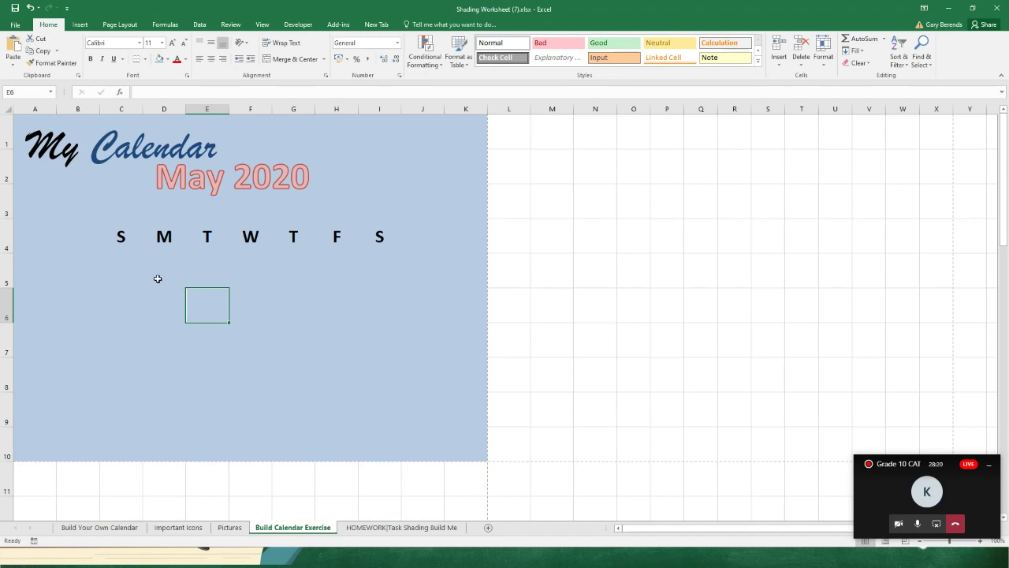
# Apply a thick outside border around the weekday heading row C4:I4
pyautogui.moveTo(120, 240); pyautogui.dragTo(370, 239)
pyautogui.click(347, 281)
pyautogui.moveTo(121, 237); pyautogui.dragTo(375, 243)
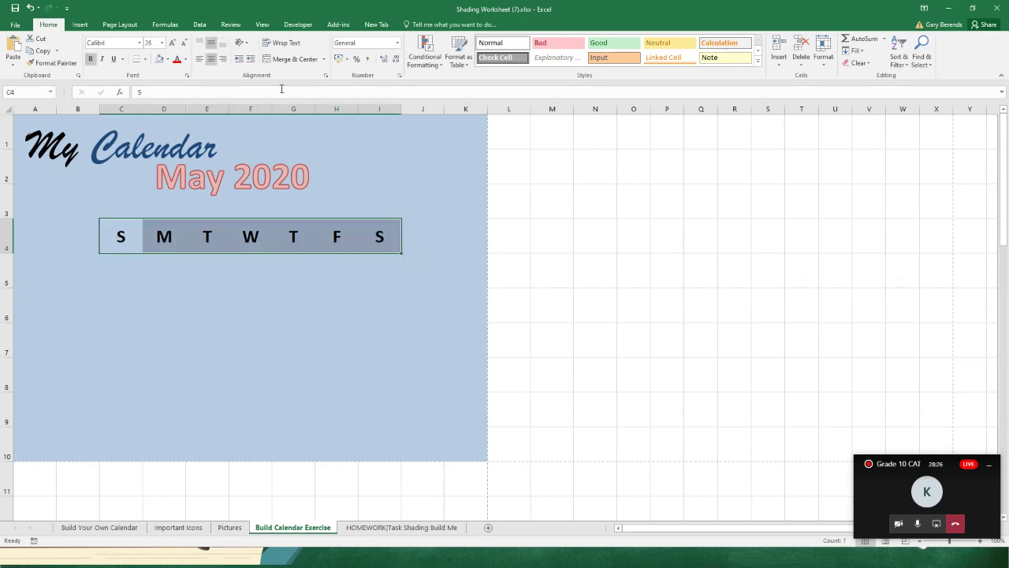
pyautogui.click(145, 60)
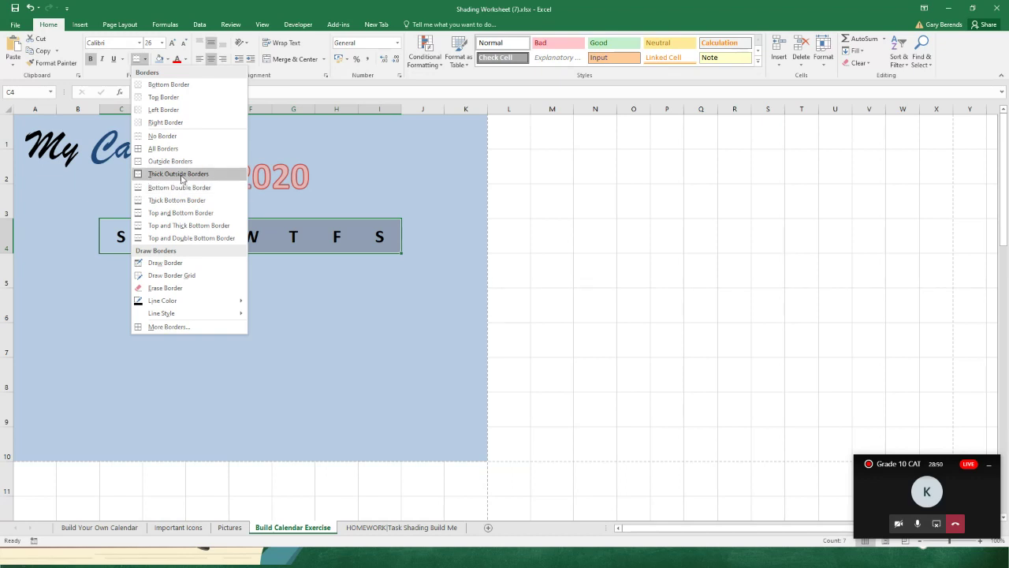
pyautogui.click(186, 179)
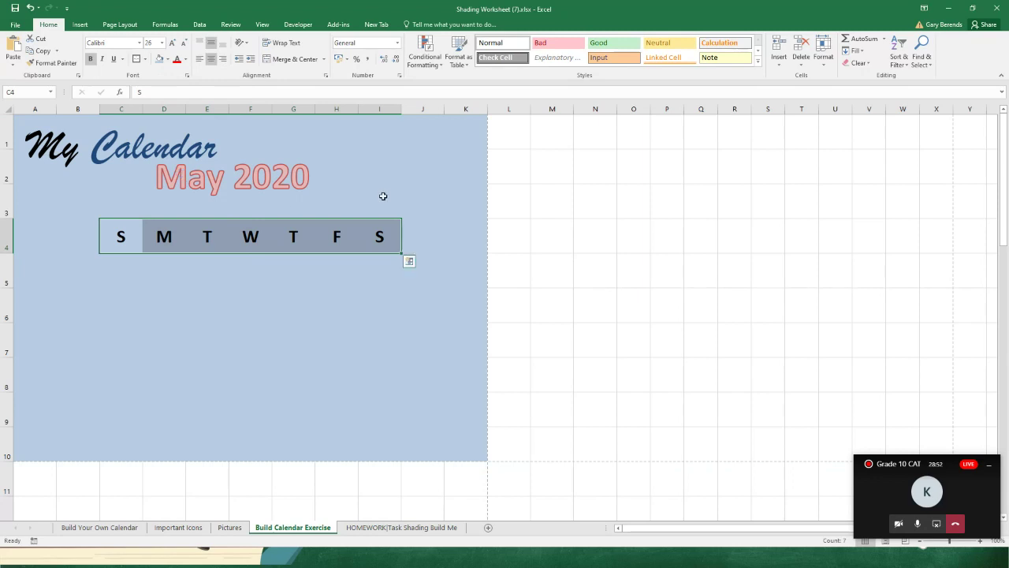
pyautogui.click(525, 223)
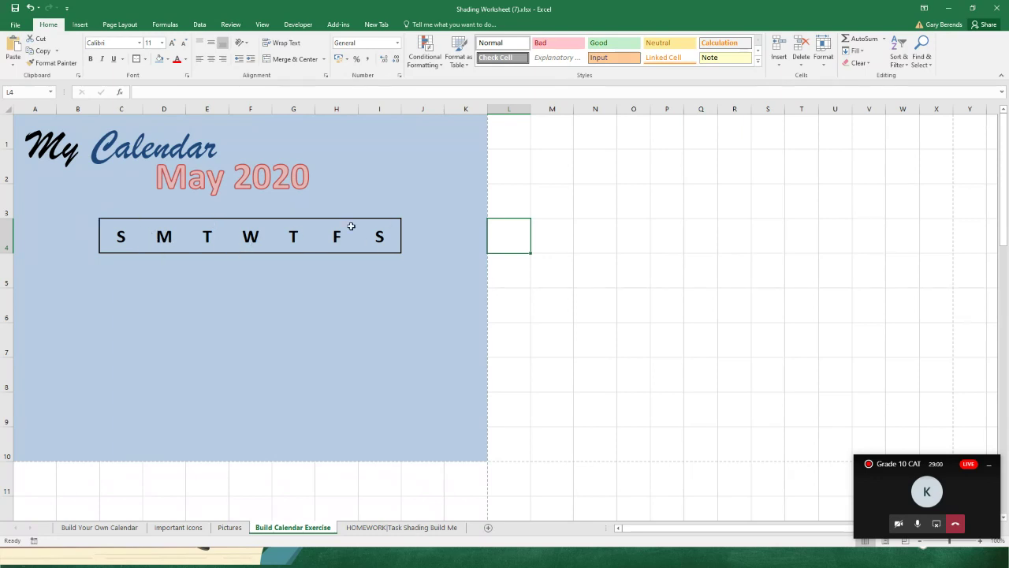
# Apply the thick outside border to each individual weekday heading cell from C4 to I4
pyautogui.click(126, 238)
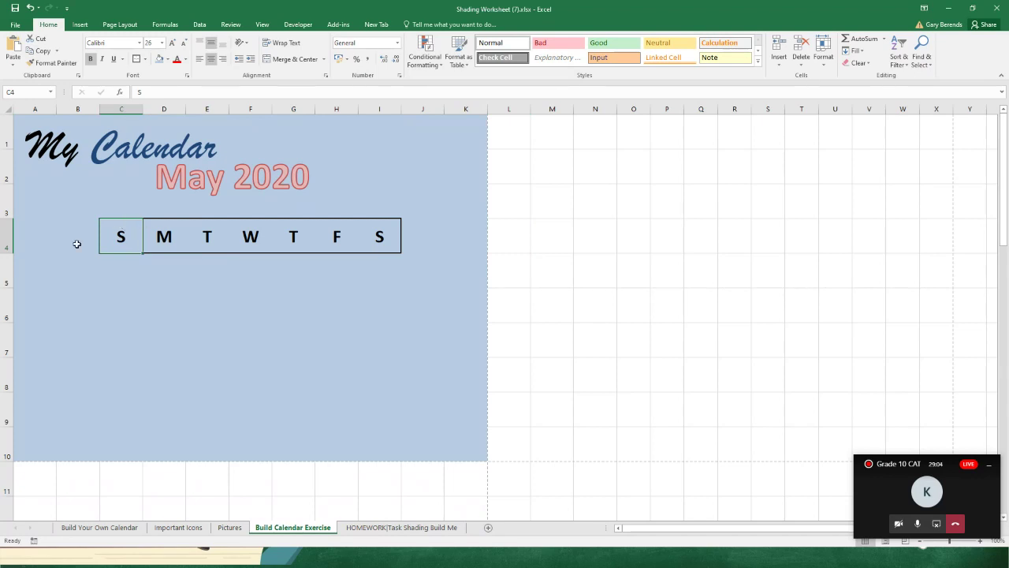
pyautogui.click(138, 62)
pyautogui.press('Right')
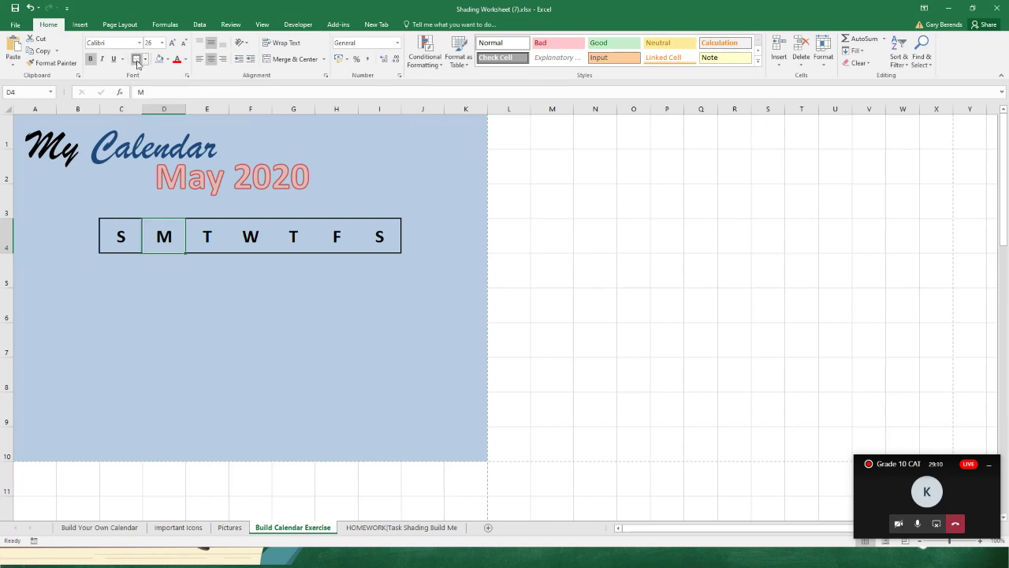
pyautogui.press('Right')
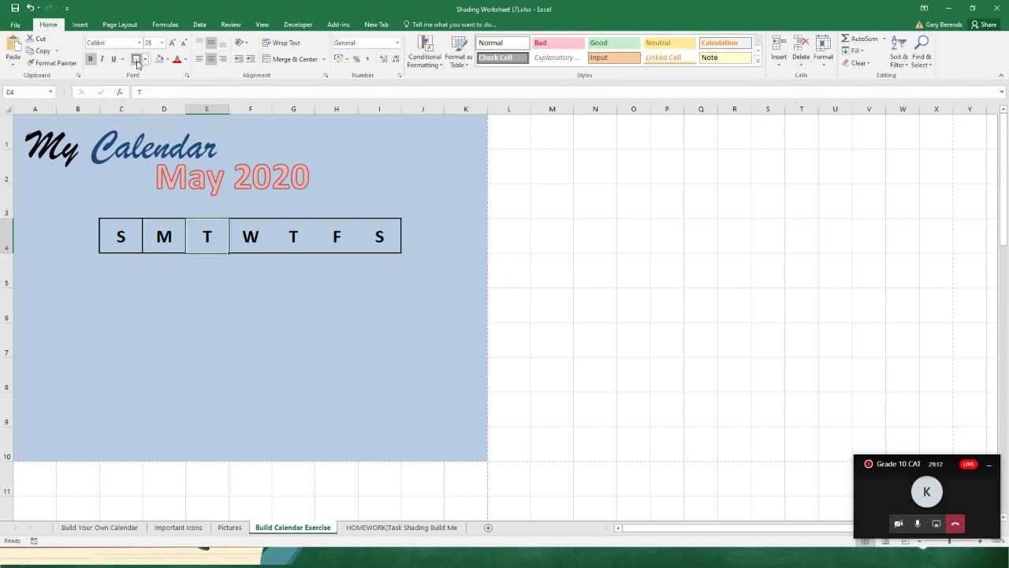
pyautogui.press('Right')
pyautogui.press('Right')
pyautogui.press('Right')
pyautogui.press('Right')
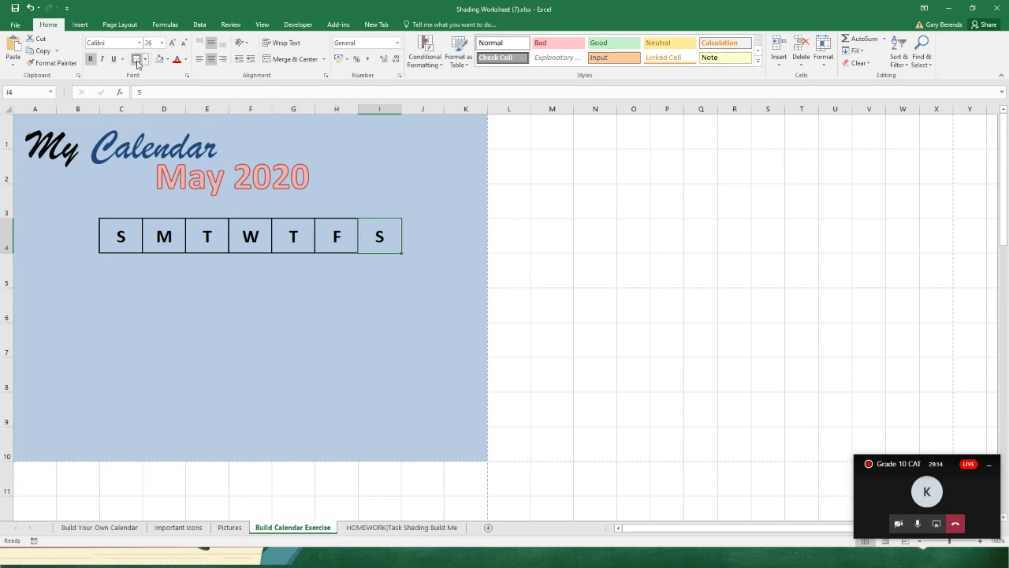
pyautogui.click(536, 203)
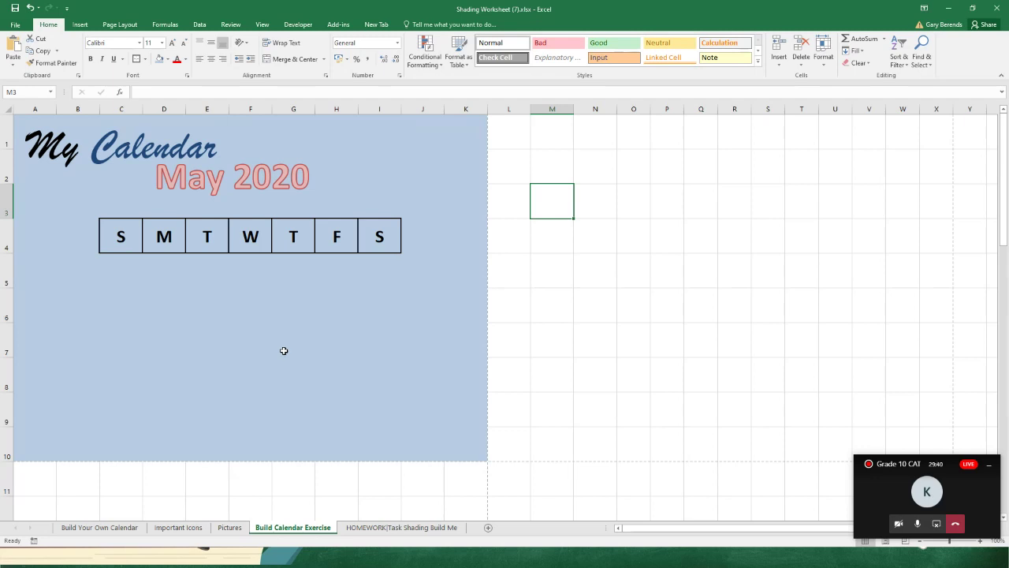
# Enter dates 1 and 2 in H5 and I5, under the Friday and Saturday headings
pyautogui.click(337, 265)
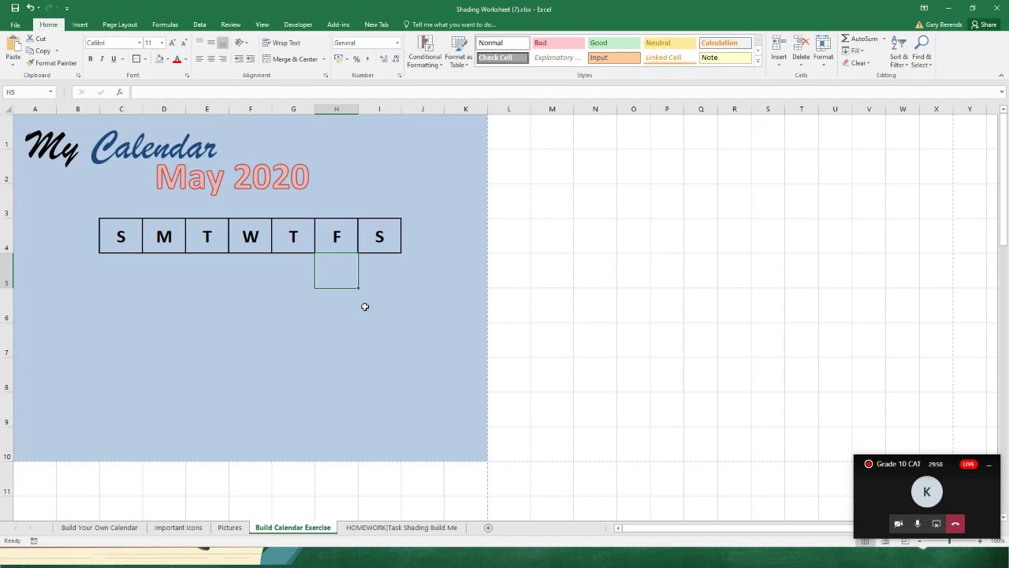
pyautogui.write('1')
pyautogui.press('Tab')
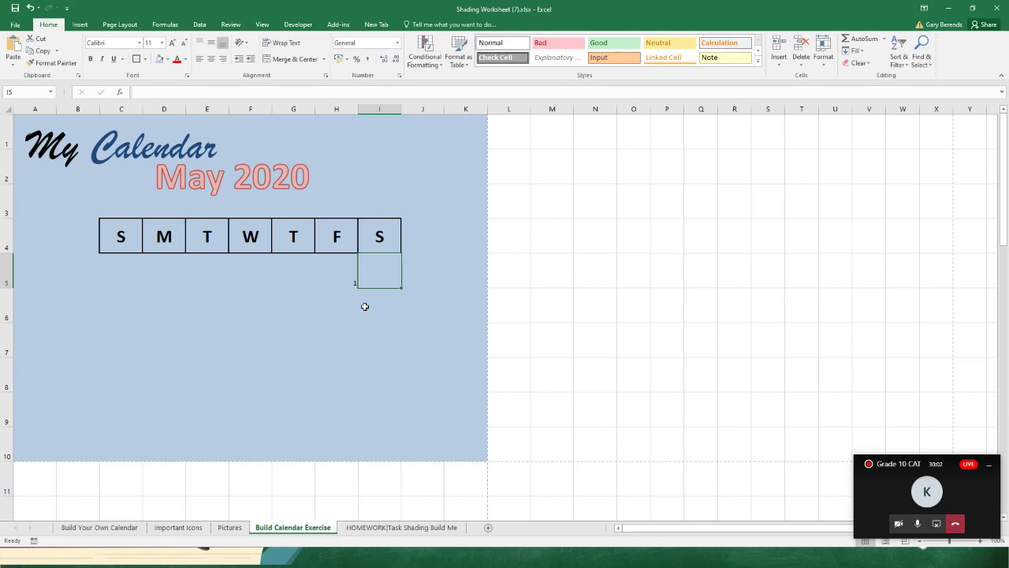
pyautogui.write('2')
pyautogui.click(365, 305)
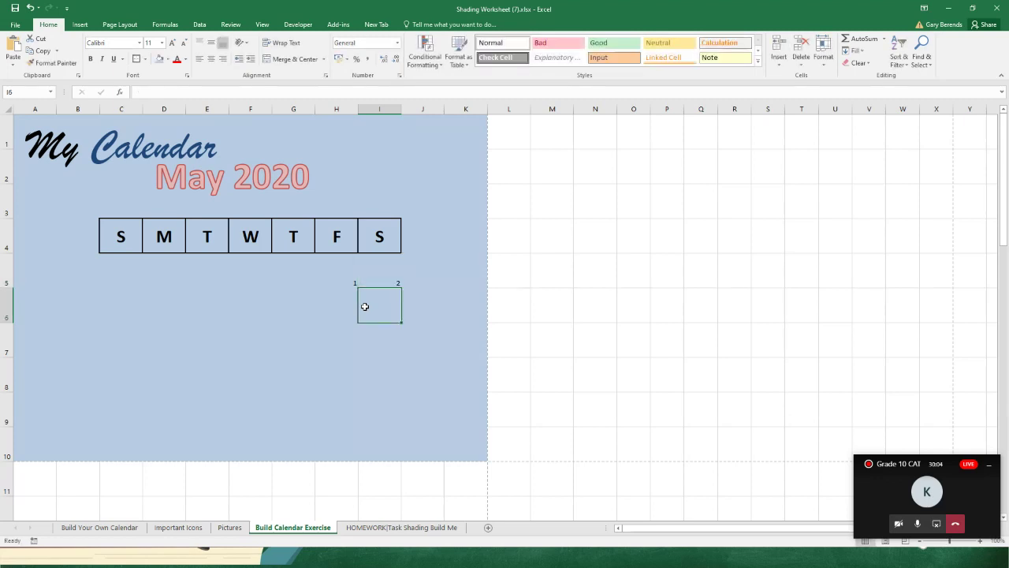
# Fill the second calendar week, C6:I6, with dates 3 to 9
pyautogui.press('Left')
pyautogui.press('Left')
pyautogui.press('Left')
pyautogui.press('Left')
pyautogui.press('Left')
pyautogui.press('Left')
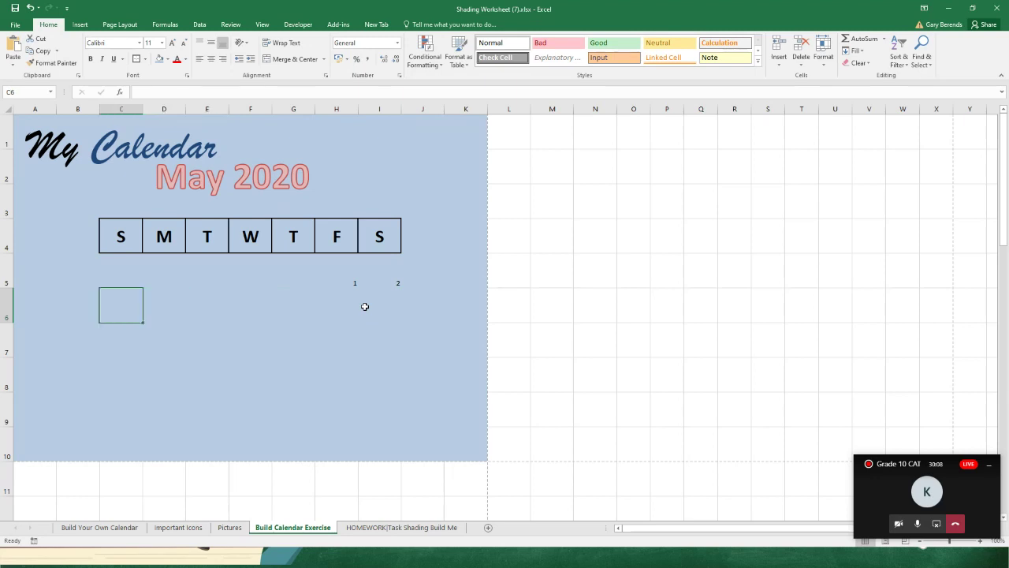
pyautogui.write('3')
pyautogui.press('Right')
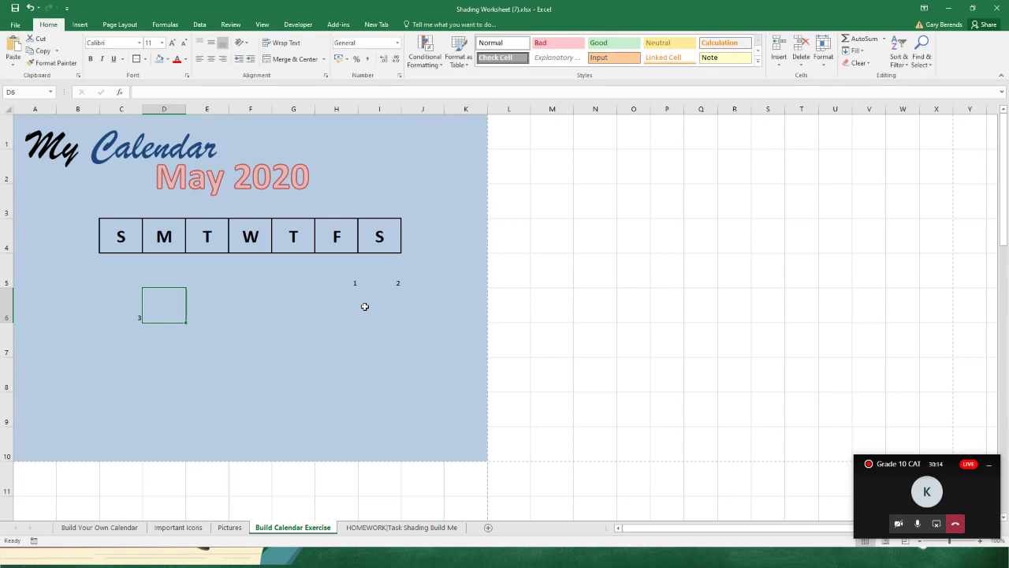
pyautogui.press('Left')
pyautogui.press('Right')
pyautogui.write('4')
pyautogui.press('Tab')
pyautogui.write('5')
pyautogui.press('Tab')
pyautogui.write('6')
pyautogui.press('Tab')
pyautogui.write('7\t8')
pyautogui.press('Tab')
pyautogui.write('9')
pyautogui.press('Return')
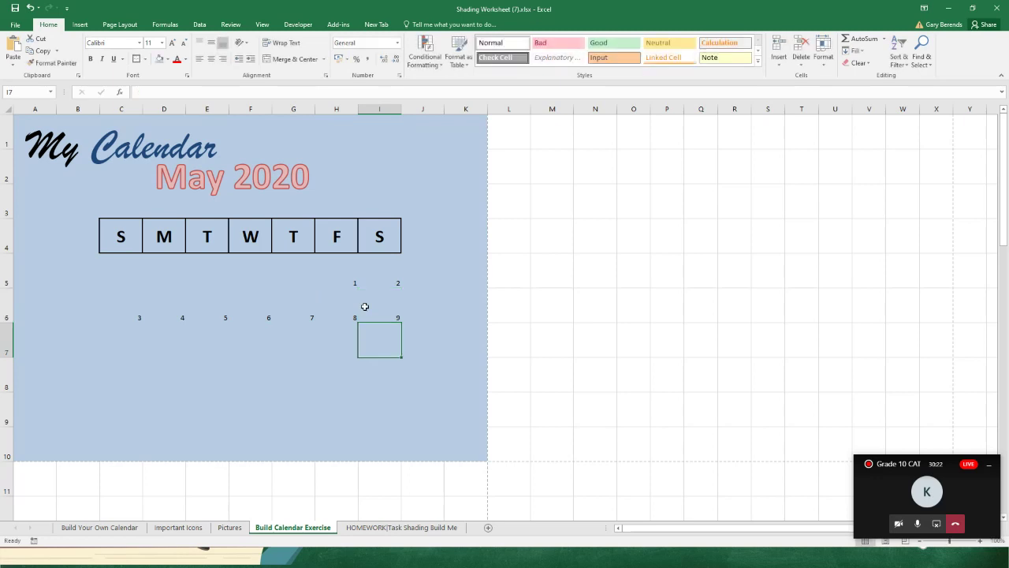
# Fill the third calendar week, C7:I7, with dates 10 to 16
pyautogui.press('Left')
pyautogui.write('10')
pyautogui.press('Tab')
pyautogui.write('11')
pyautogui.press('Tab')
pyautogui.write('12')
pyautogui.press('Tab')
pyautogui.write('13')
pyautogui.press('Tab')
pyautogui.write('14')
pyautogui.press('Tab')
pyautogui.write('15')
pyautogui.press('Tab')
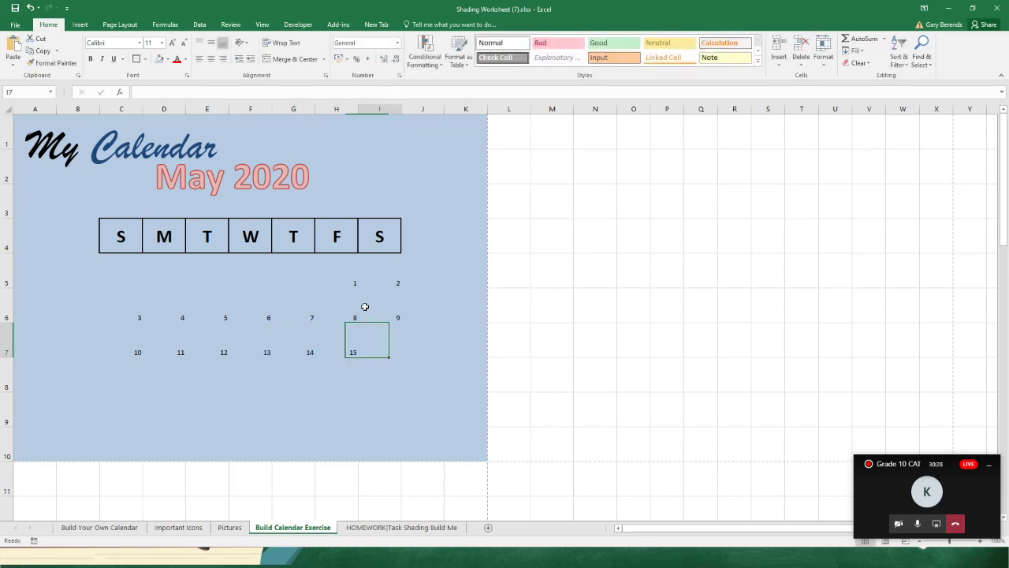
pyautogui.write('16')
pyautogui.press('Down')
# Fill the fourth calendar week, C8:I8, with dates 17 to 23
pyautogui.press('Left')
pyautogui.press('Left')
pyautogui.press('Left')
pyautogui.press('Left')
pyautogui.press('Left')
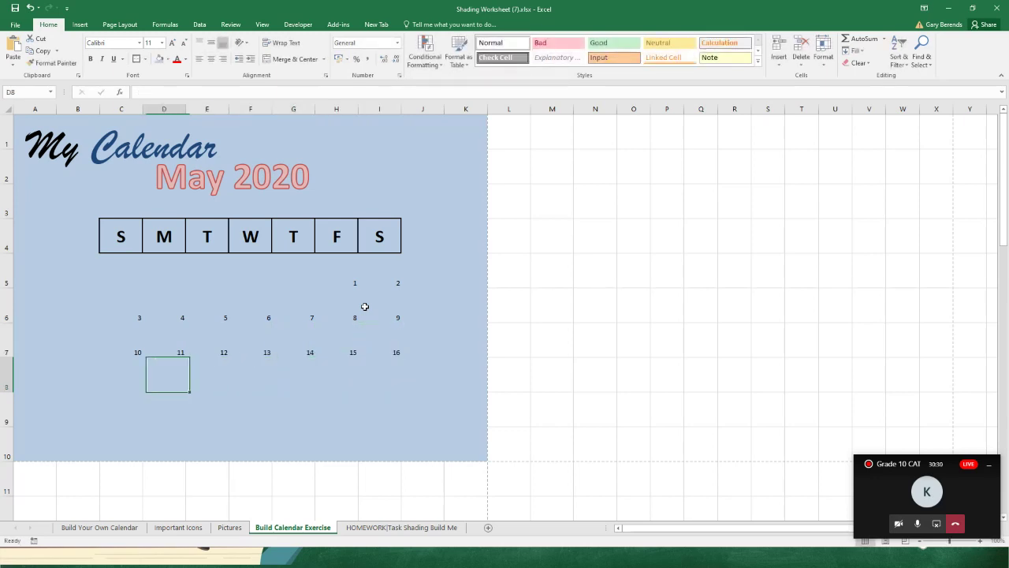
pyautogui.press('Left')
pyautogui.write('17')
pyautogui.press('Tab')
pyautogui.write('18')
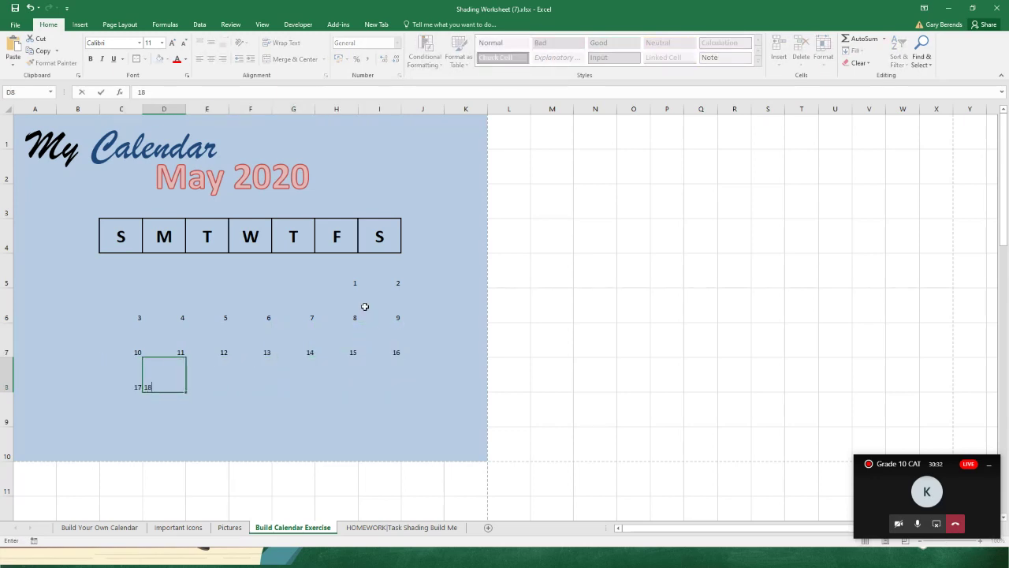
pyautogui.press('Tab')
pyautogui.write('19')
pyautogui.press('Tab')
pyautogui.write('20')
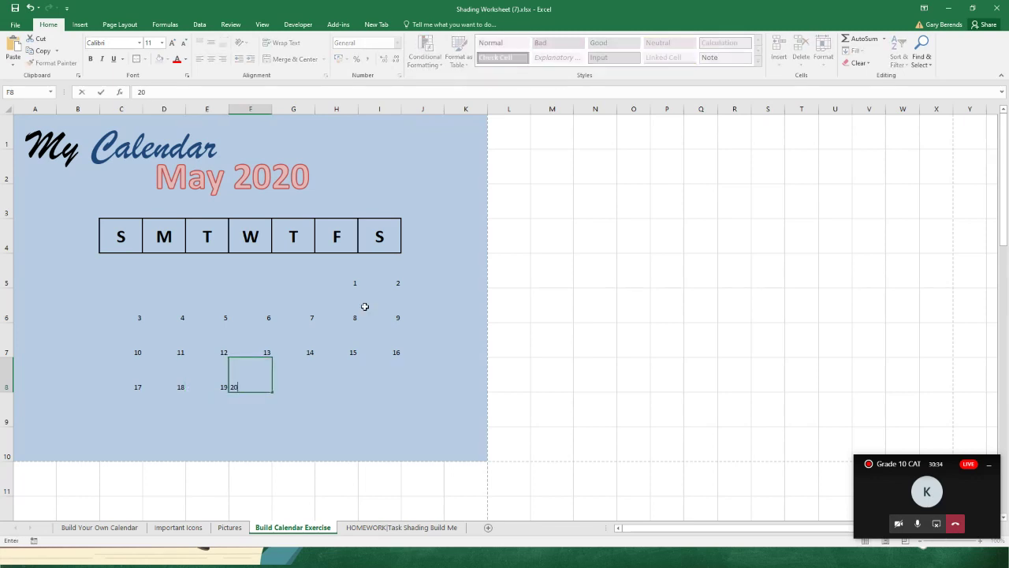
pyautogui.press('Tab')
pyautogui.write('21')
pyautogui.press('Tab')
pyautogui.write('22')
pyautogui.press('Tab')
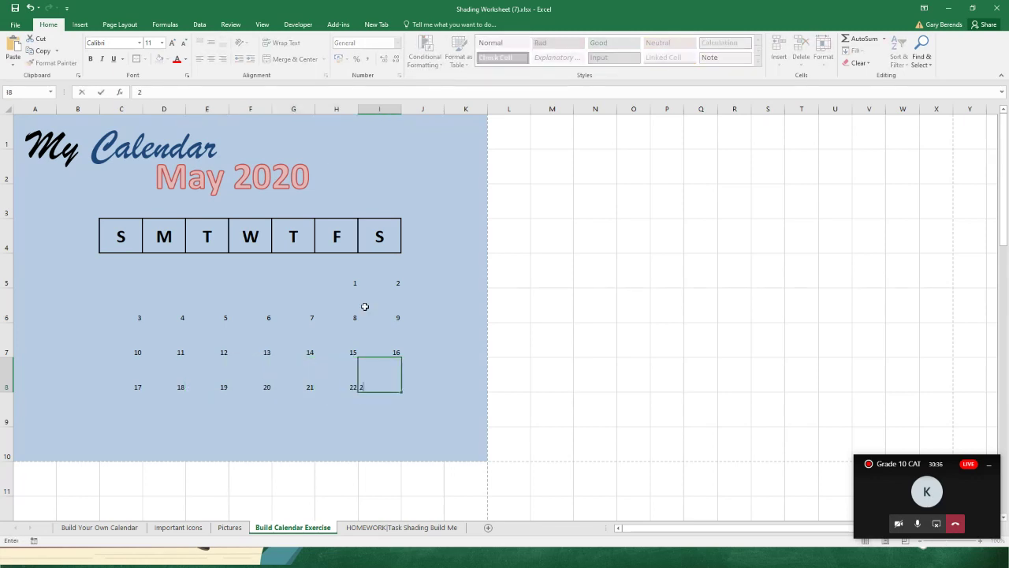
pyautogui.write('23')
pyautogui.press('Return')
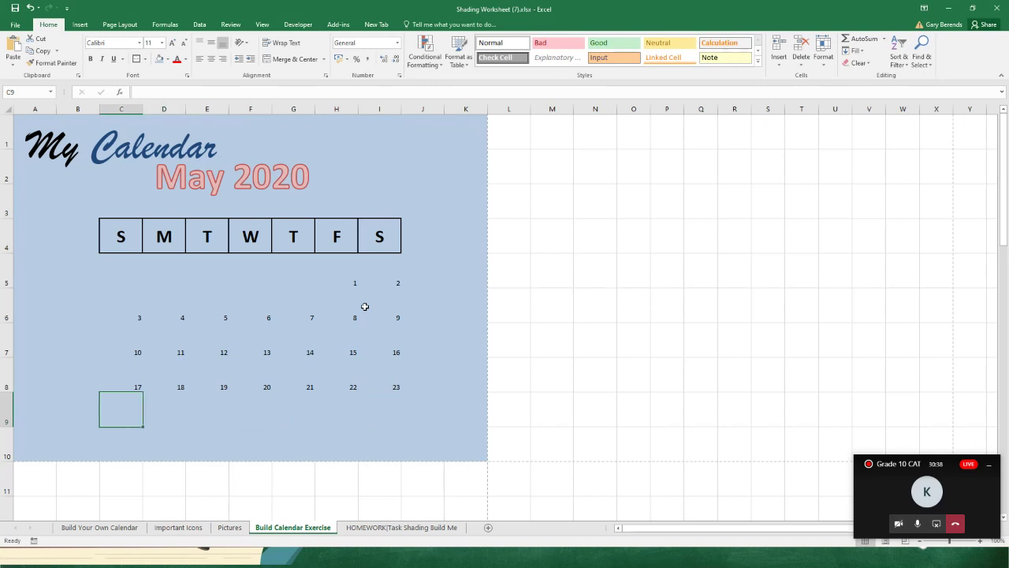
# Fill the fifth calendar week, C9:I9, with dates 24 to 30
pyautogui.write('24')
pyautogui.press('Tab')
pyautogui.write('25')
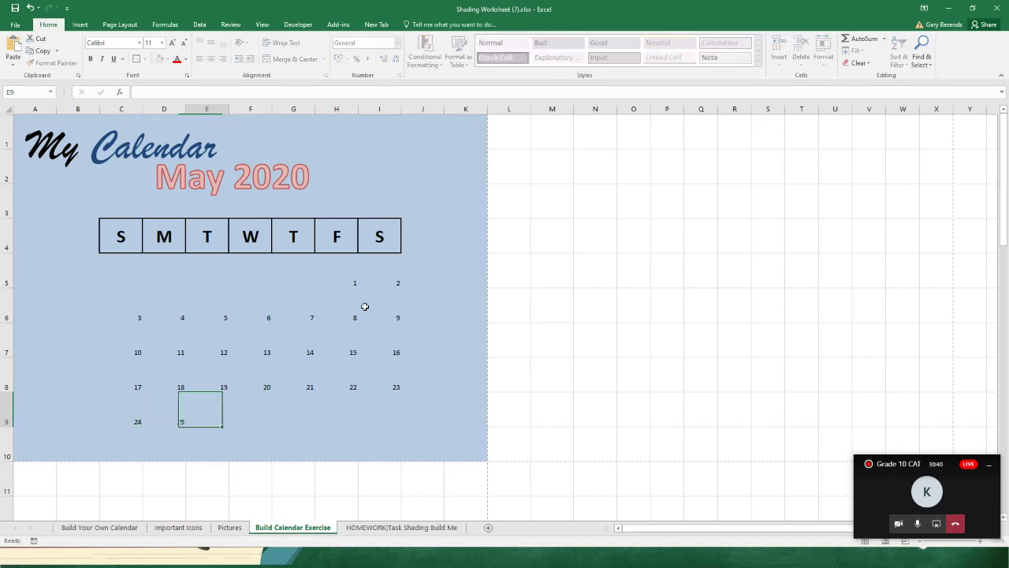
pyautogui.press('Tab')
pyautogui.write('26')
pyautogui.press('Tab')
pyautogui.write('27')
pyautogui.press('Tab')
pyautogui.write('28')
pyautogui.press('Tab')
pyautogui.write('29')
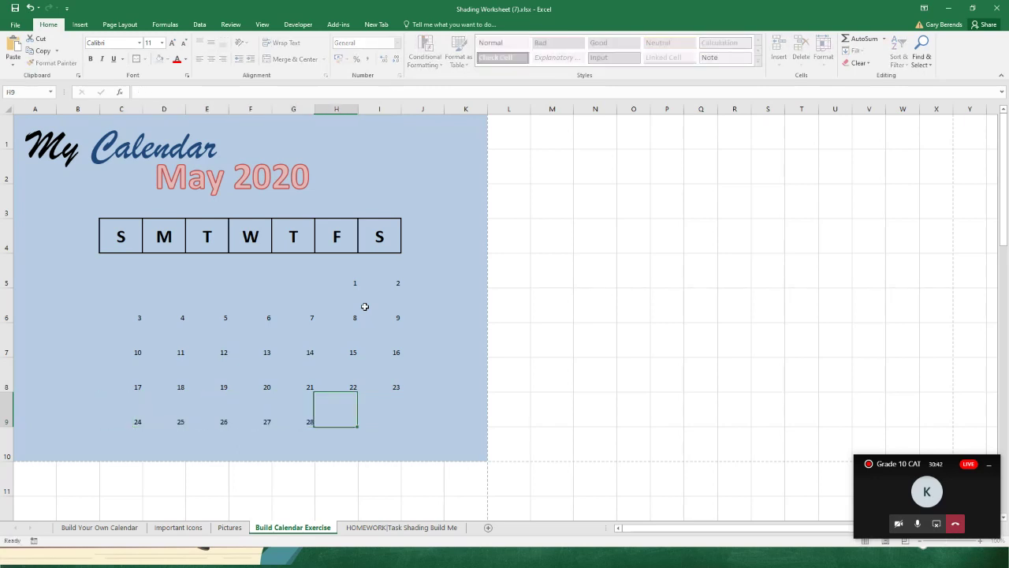
pyautogui.press('Tab')
pyautogui.write('30')
pyautogui.press('Return')
# Enter the last date, 31, in C10 under the Sunday heading
pyautogui.press('Left')
pyautogui.press('Left')
pyautogui.press('Left')
pyautogui.press('Left')
pyautogui.press('Left')
pyautogui.press('Left')
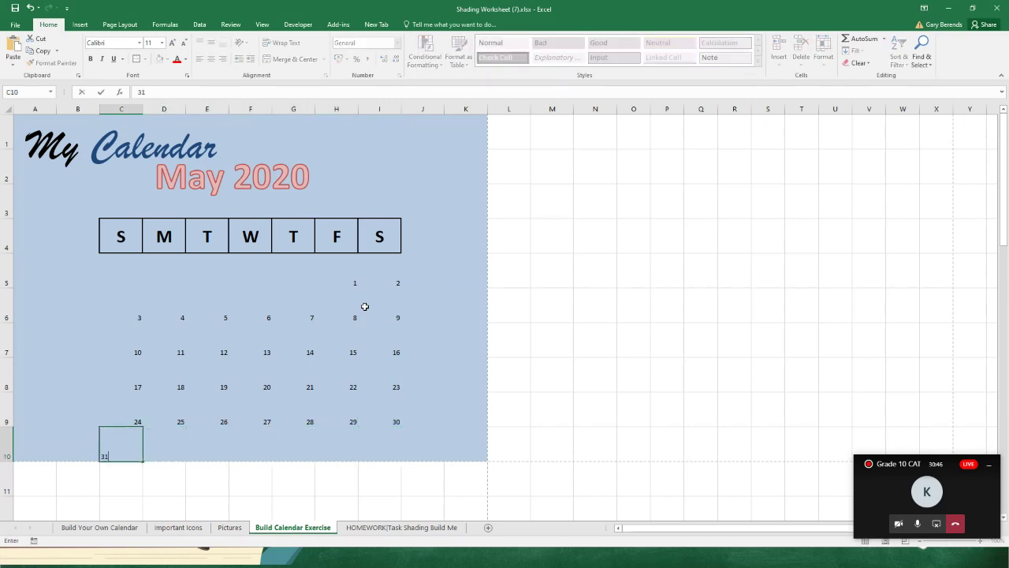
pyautogui.write('31')
pyautogui.press('Up')
pyautogui.press('Up')
pyautogui.press('Up')
pyautogui.press('Right')
pyautogui.press('Down')
pyautogui.press('Down')
pyautogui.press('Down')
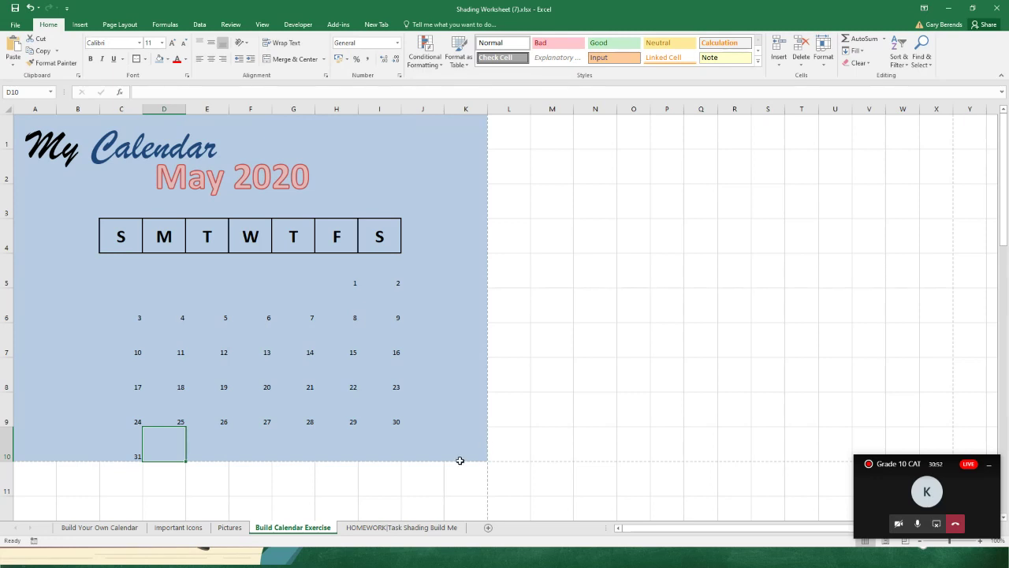
pyautogui.click(437, 444)
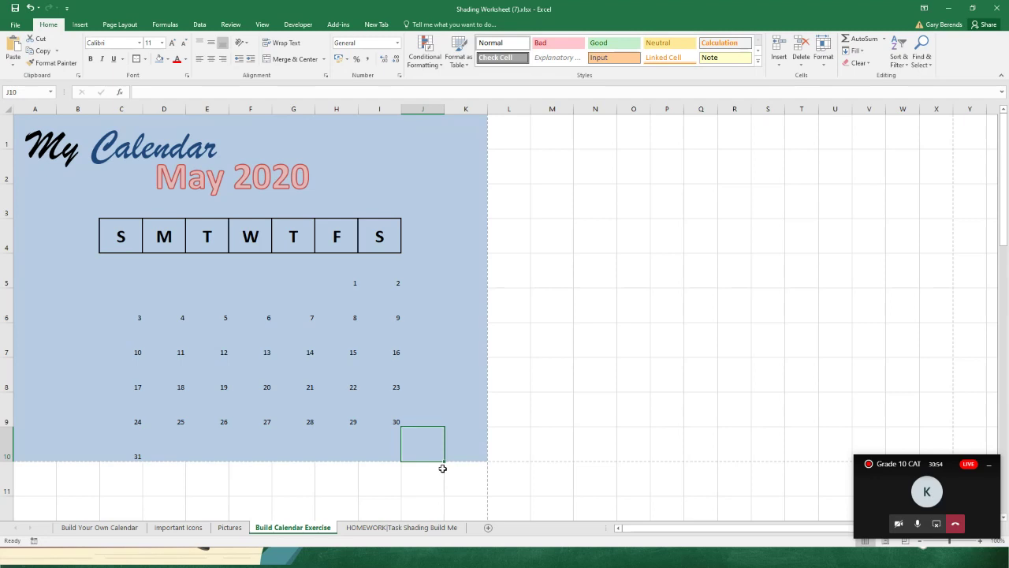
pyautogui.click(462, 418)
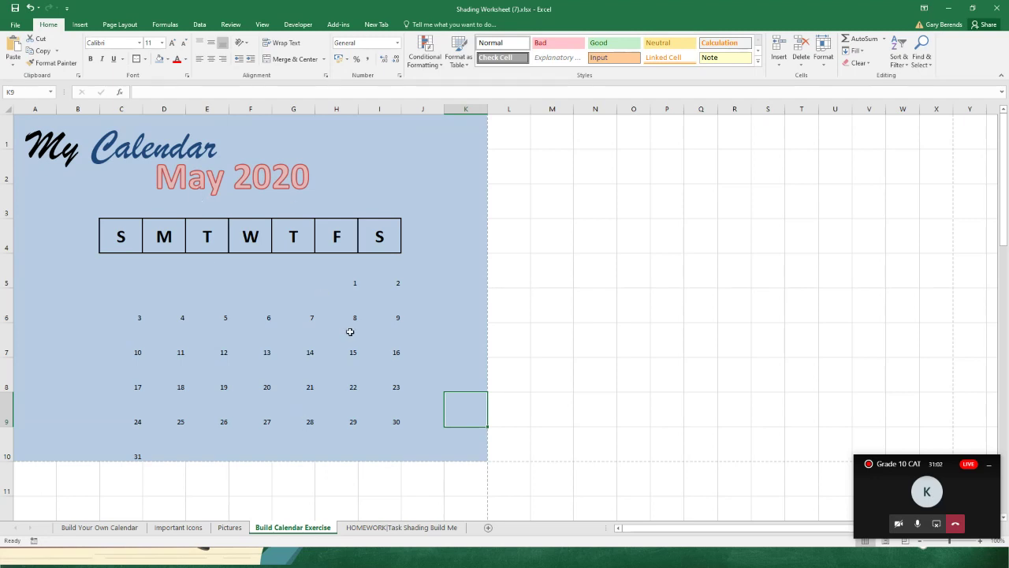
pyautogui.click(340, 280)
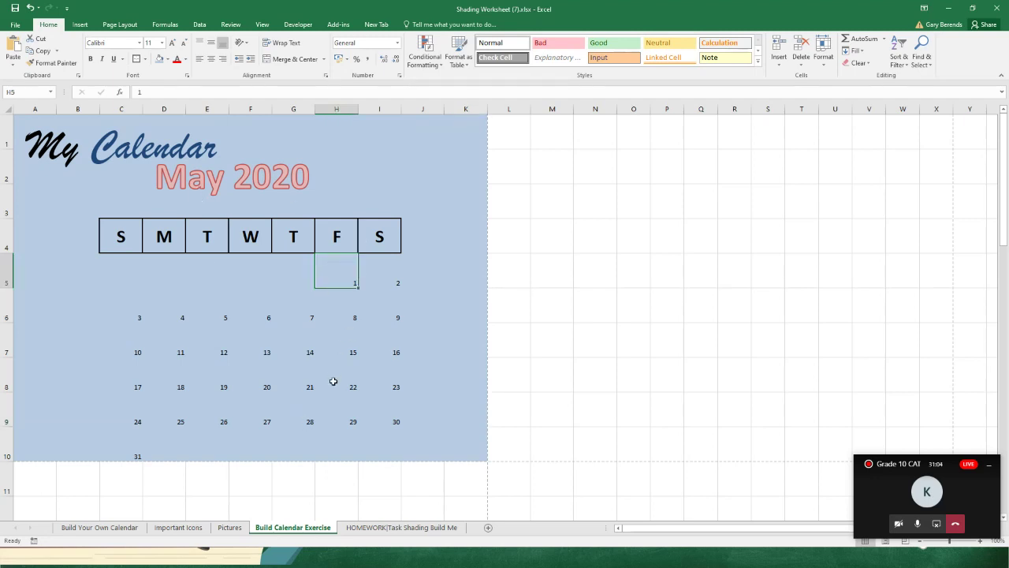
pyautogui.click(377, 258)
pyautogui.click(389, 385)
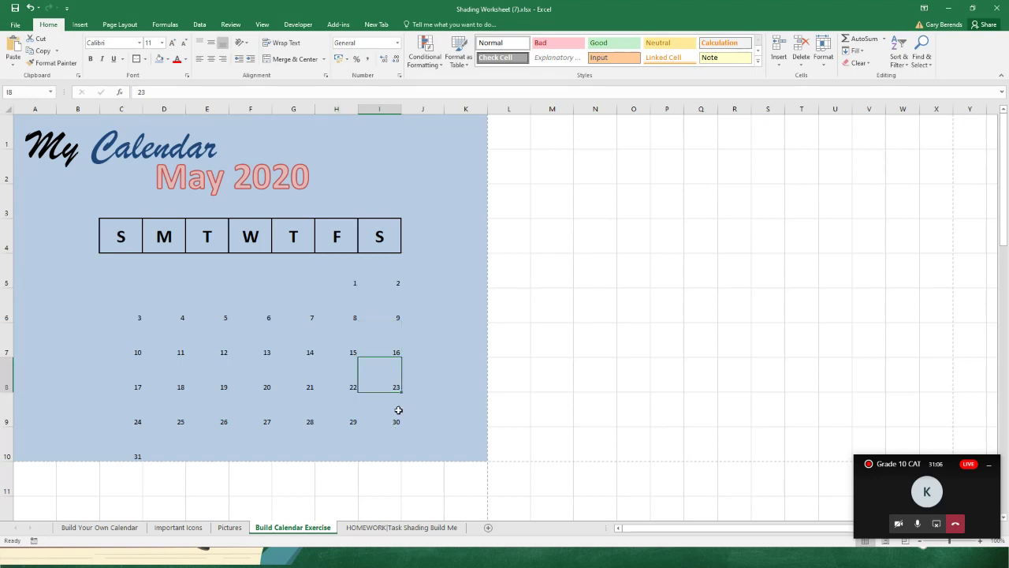
pyautogui.click(435, 418)
pyautogui.click(455, 437)
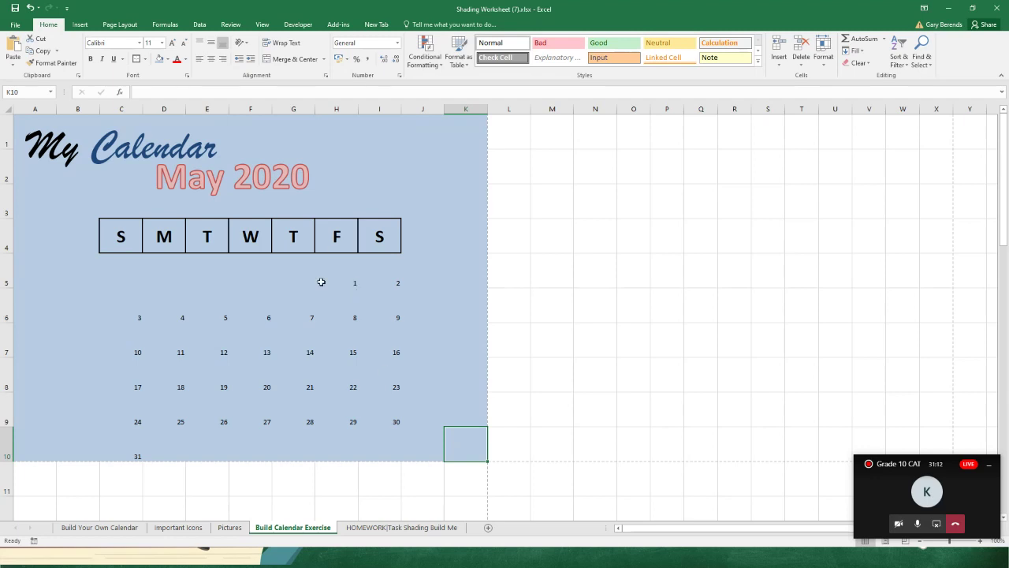
pyautogui.click(345, 281)
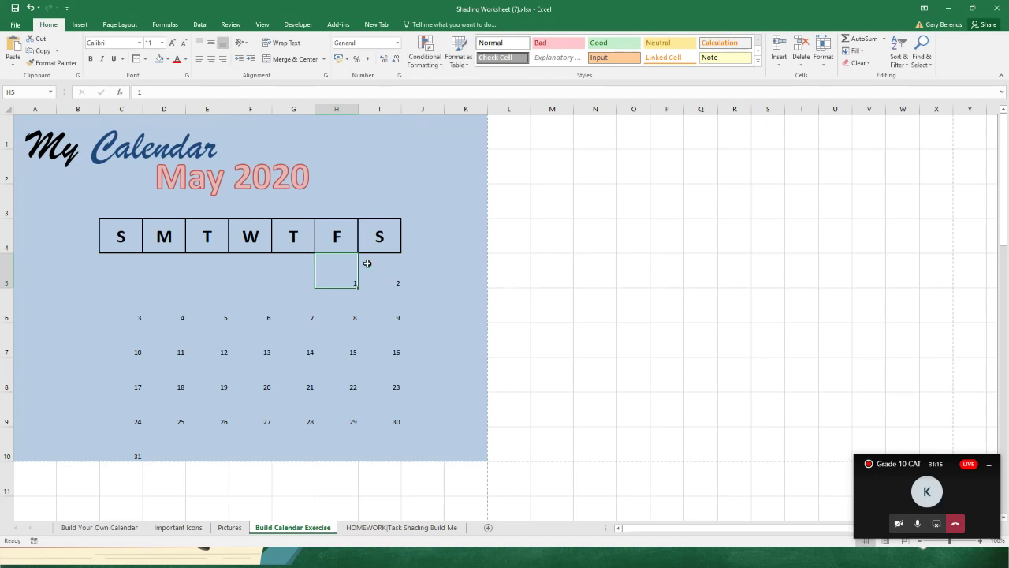
pyautogui.click(380, 339)
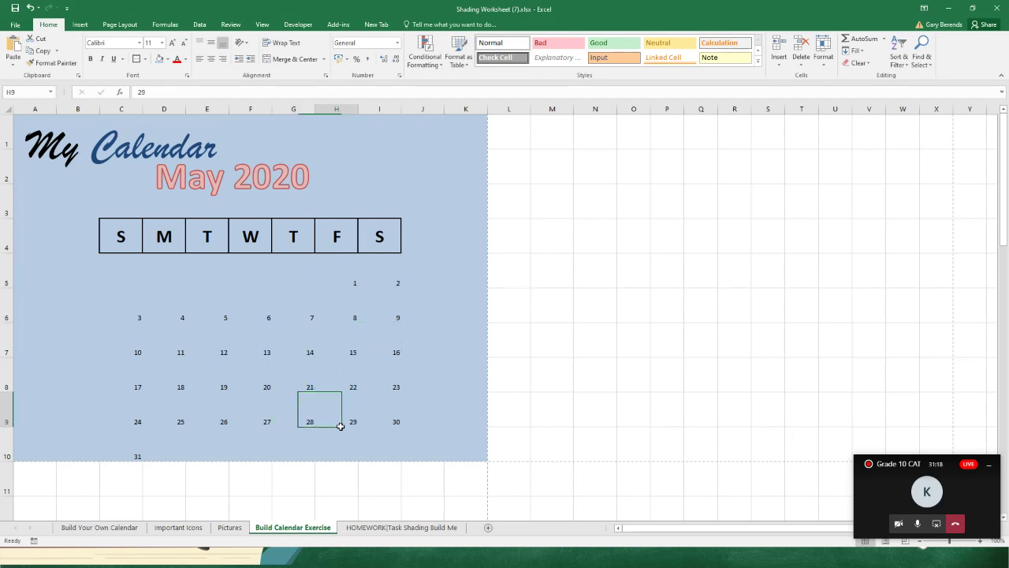
pyautogui.click(144, 459)
pyautogui.press('Right')
pyautogui.press('Right')
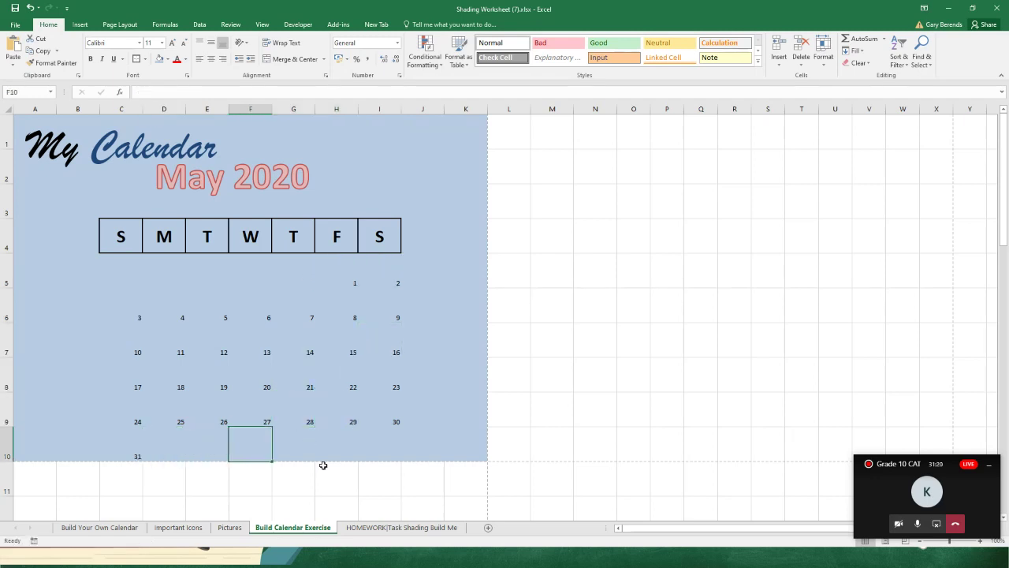
pyautogui.click(317, 285)
pyautogui.click(284, 278)
pyautogui.click(249, 274)
pyautogui.press('Left')
pyautogui.press('Left')
pyautogui.press('Left')
pyautogui.press('Right')
pyautogui.press('Right')
pyautogui.press('Right')
pyautogui.press('Right')
pyautogui.press('Right')
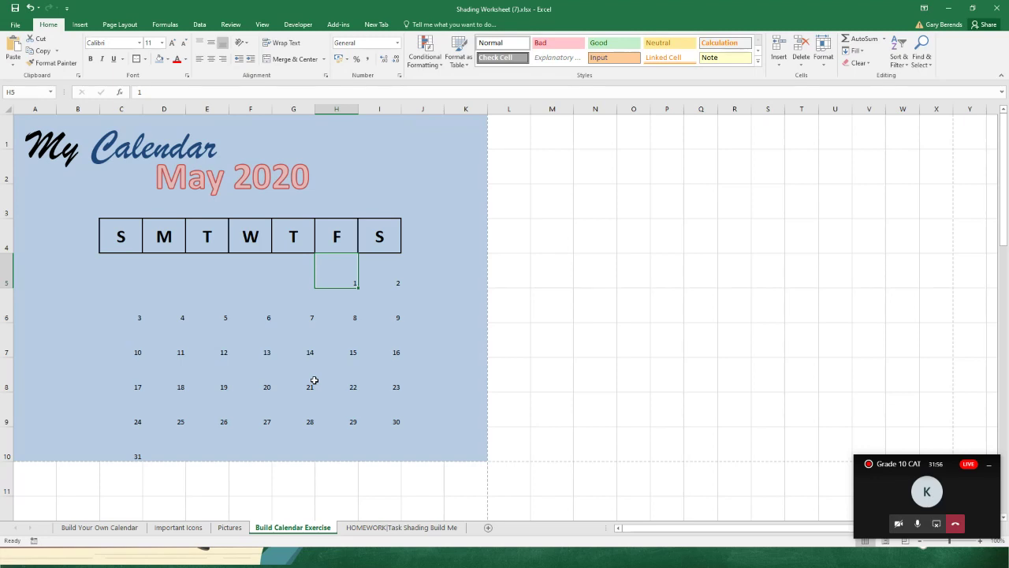
pyautogui.click(294, 445)
pyautogui.click(197, 443)
pyautogui.click(161, 449)
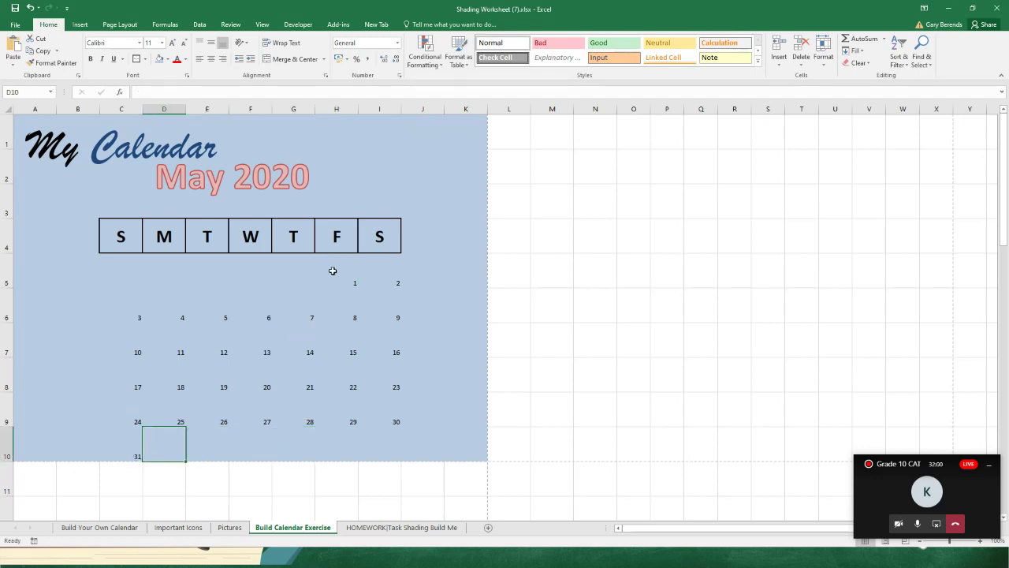
pyautogui.click(242, 453)
pyautogui.click(421, 435)
pyautogui.click(347, 449)
pyautogui.click(162, 450)
pyautogui.click(418, 434)
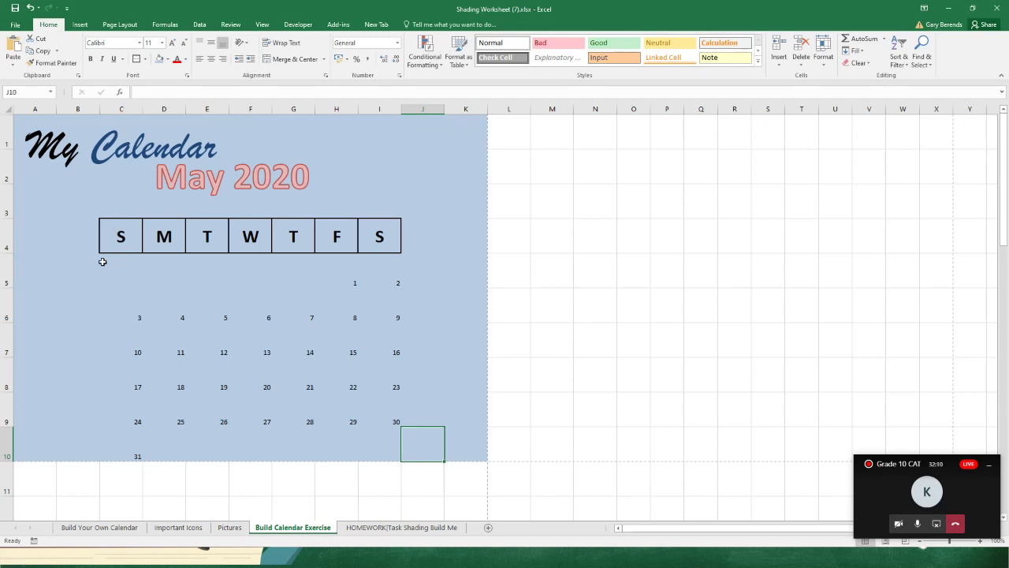
# Align the calendar dates in C5:I10 to the vertical middle of their cells
pyautogui.moveTo(123, 271); pyautogui.dragTo(383, 433)
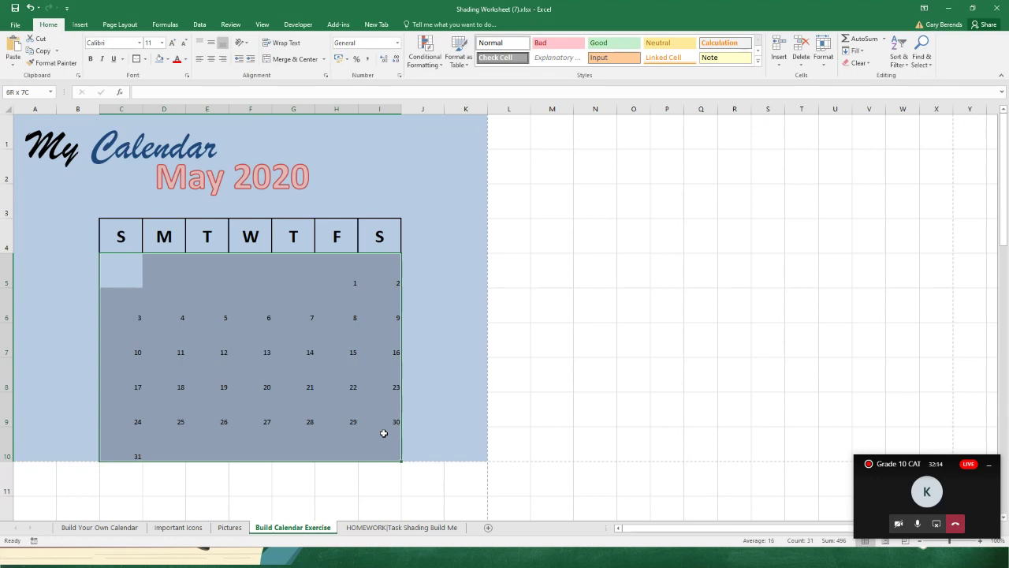
pyautogui.moveTo(383, 432); pyautogui.dragTo(375, 445)
pyautogui.click(525, 362)
pyautogui.moveTo(111, 270); pyautogui.dragTo(377, 448)
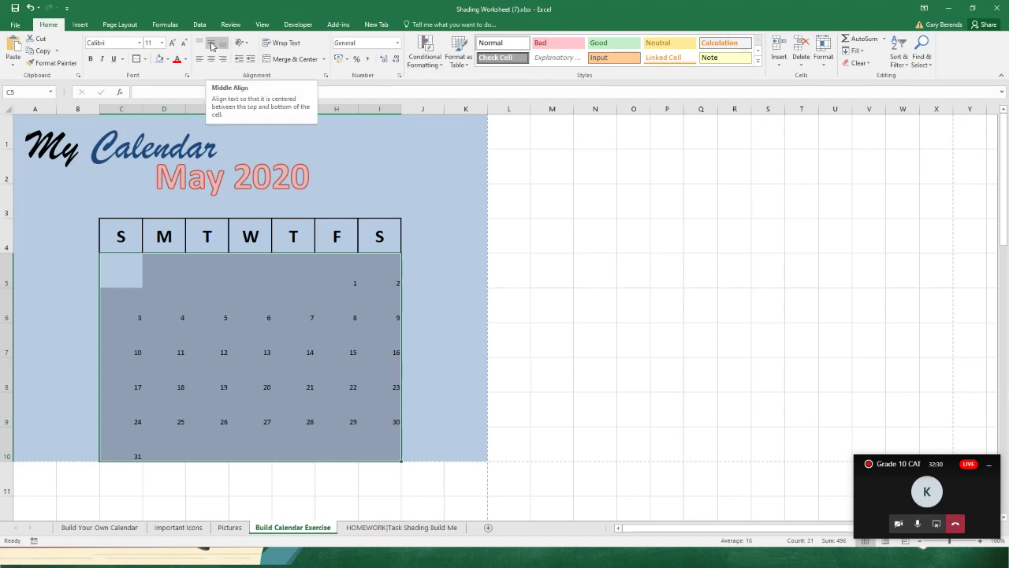
pyautogui.click(212, 45)
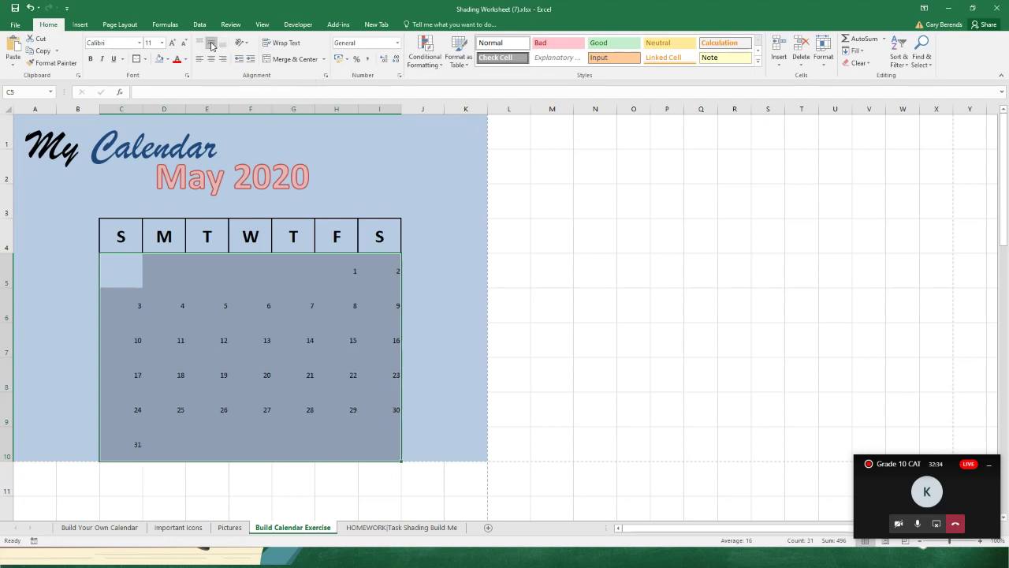
# Centre the dates in C5:I10 horizontally and apply All Borders to the range
pyautogui.click(211, 60)
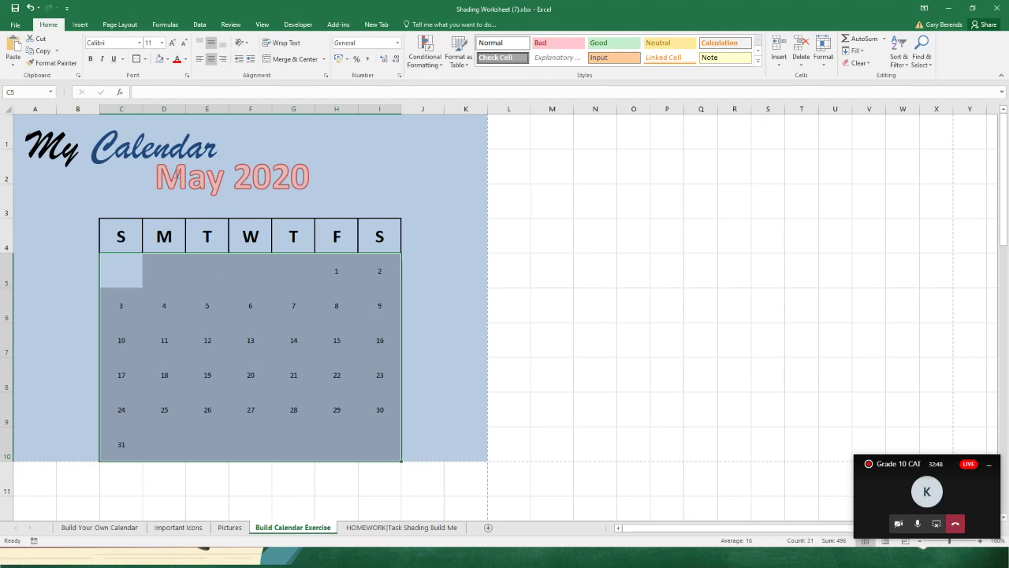
pyautogui.click(145, 60)
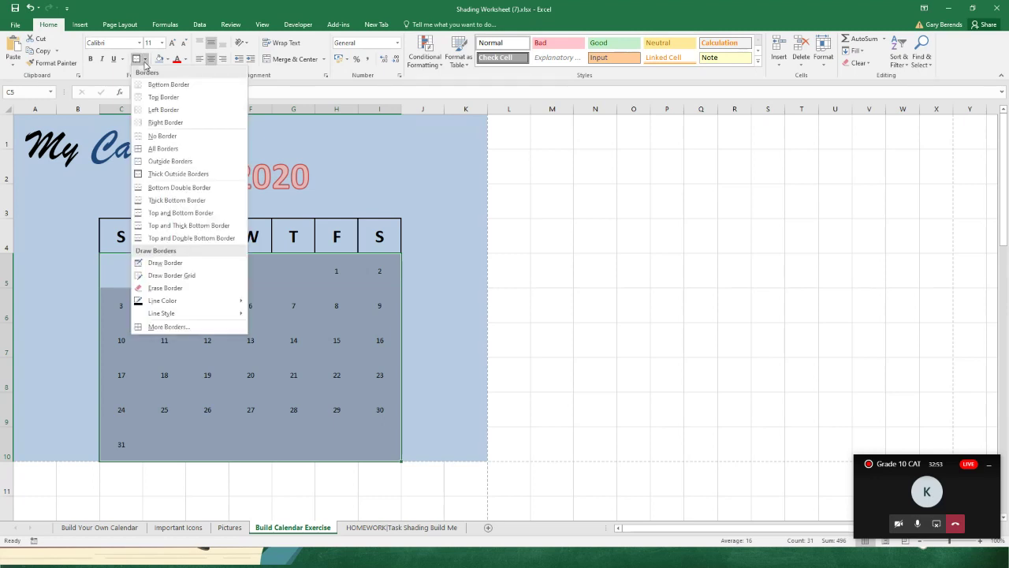
pyautogui.click(153, 148)
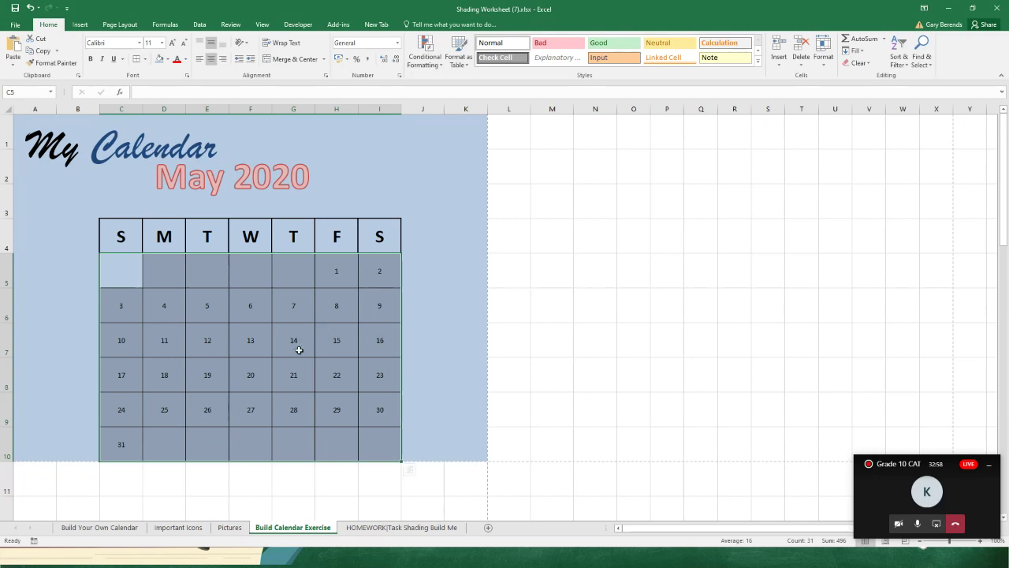
pyautogui.click(547, 241)
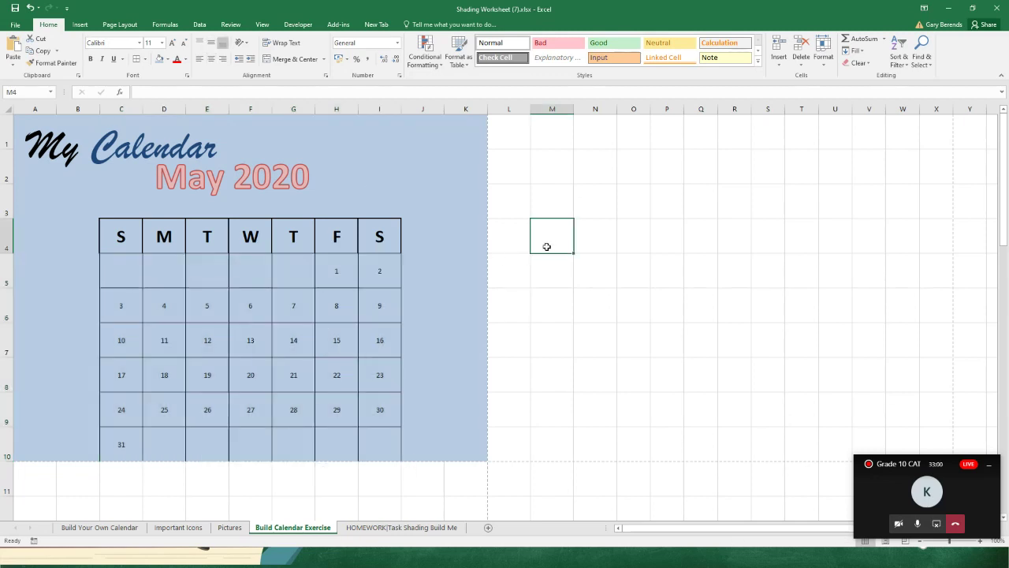
pyautogui.scroll(-1, 331, 417)
pyautogui.scroll(1, 285, 418)
# Apply Thick Outside Borders around the date block C5:I10
pyautogui.moveTo(112, 268); pyautogui.dragTo(377, 450)
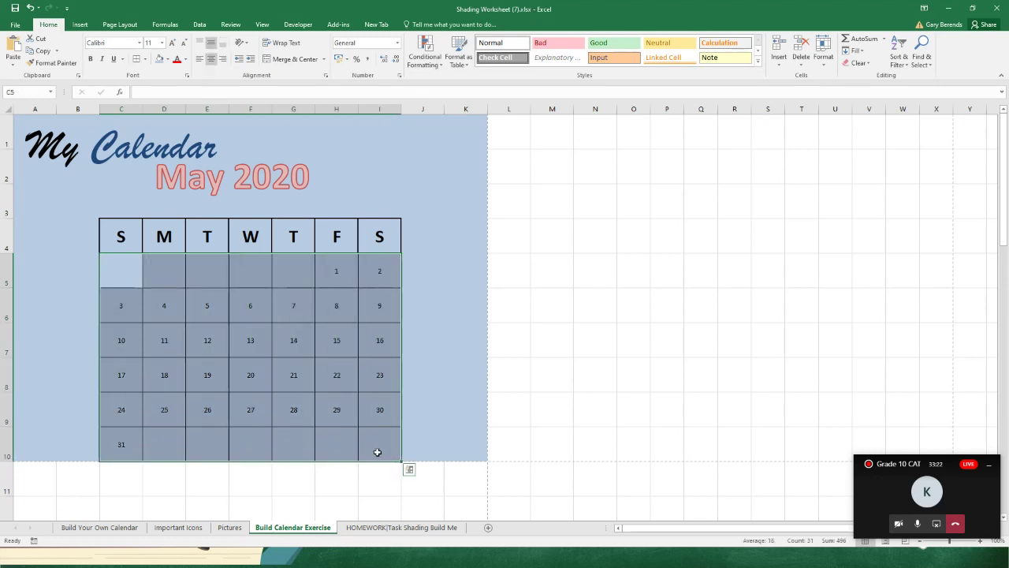
pyautogui.click(145, 60)
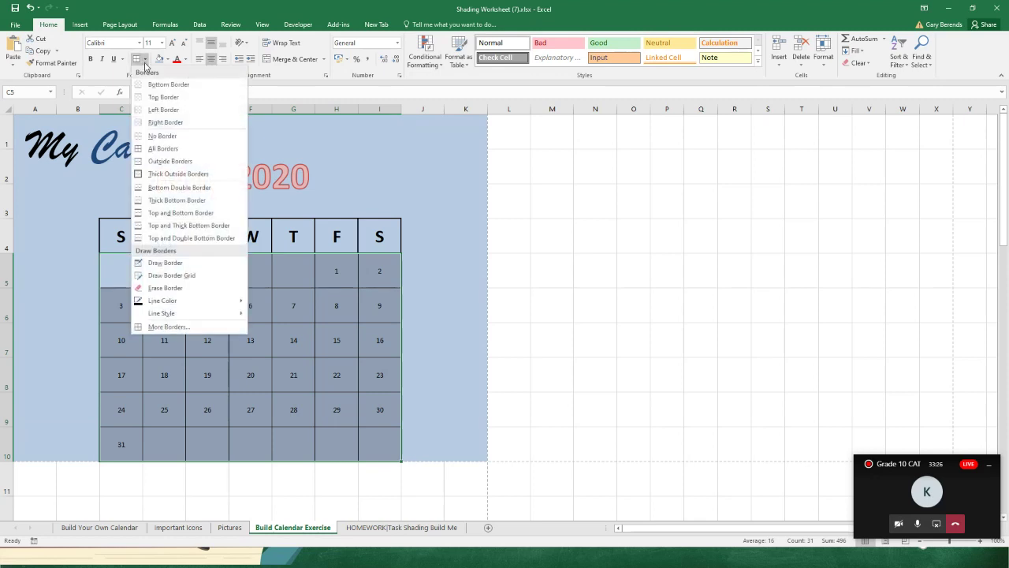
pyautogui.click(189, 174)
pyautogui.click(450, 296)
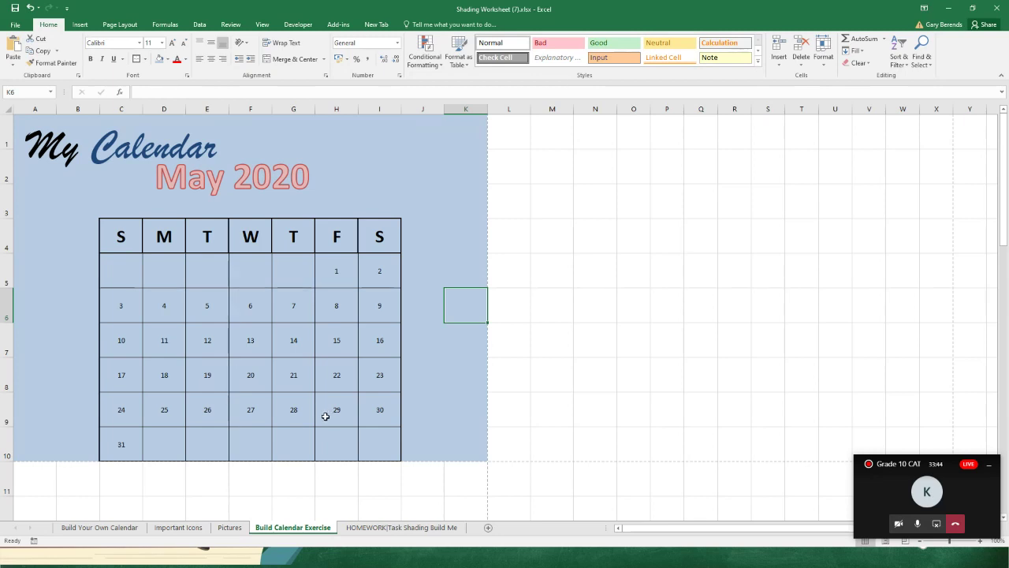
# Examine the weekday heading row C4:I4 and the two weekend columns, C4:C10 and I4:I10
pyautogui.press('Up')
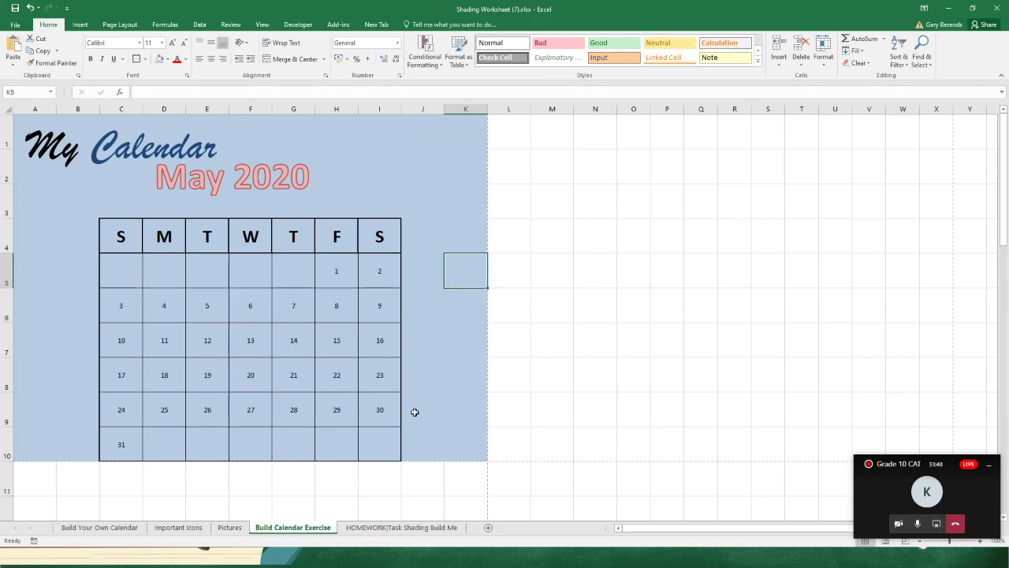
pyautogui.moveTo(374, 241); pyautogui.dragTo(376, 435)
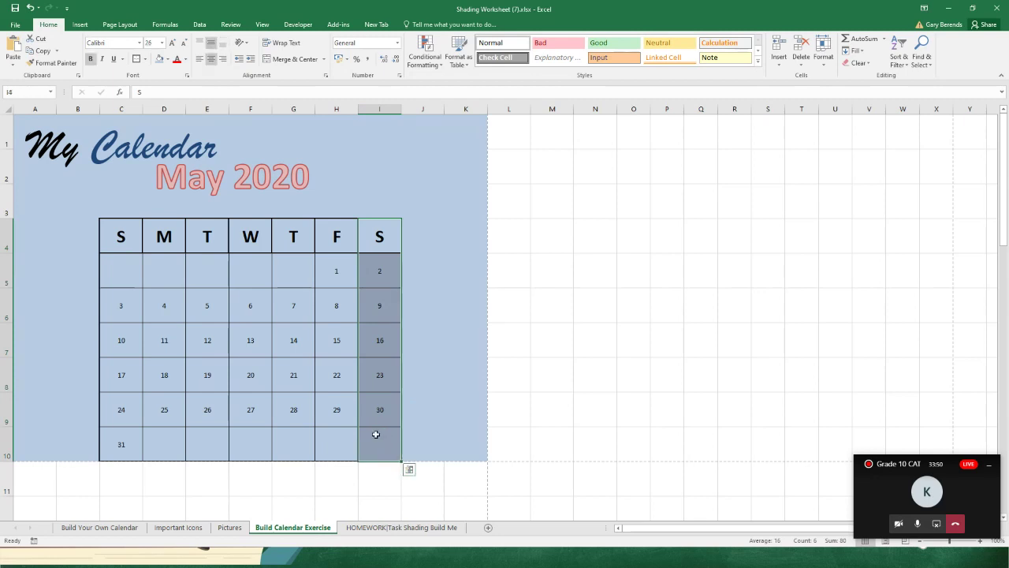
pyautogui.moveTo(126, 232); pyautogui.dragTo(130, 439)
pyautogui.click(457, 308)
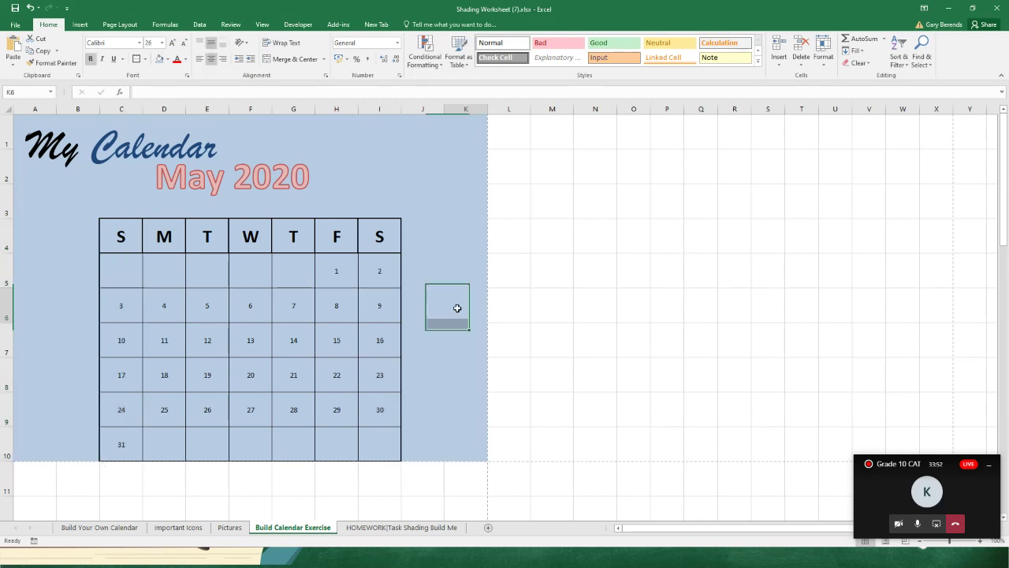
pyautogui.moveTo(378, 232); pyautogui.dragTo(384, 446)
pyautogui.moveTo(117, 237); pyautogui.dragTo(124, 452)
pyautogui.moveTo(378, 234); pyautogui.dragTo(366, 430)
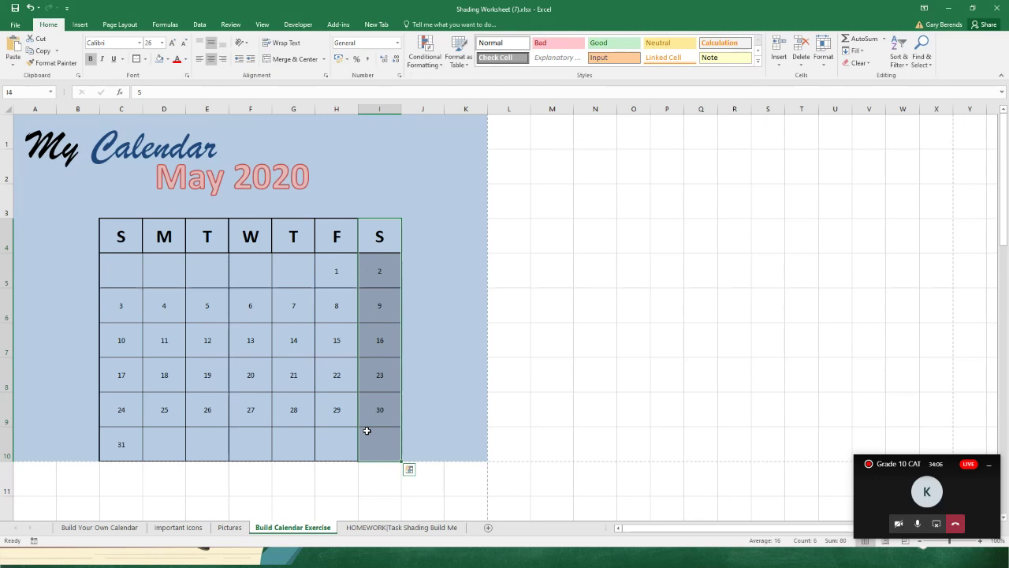
pyautogui.click(533, 270)
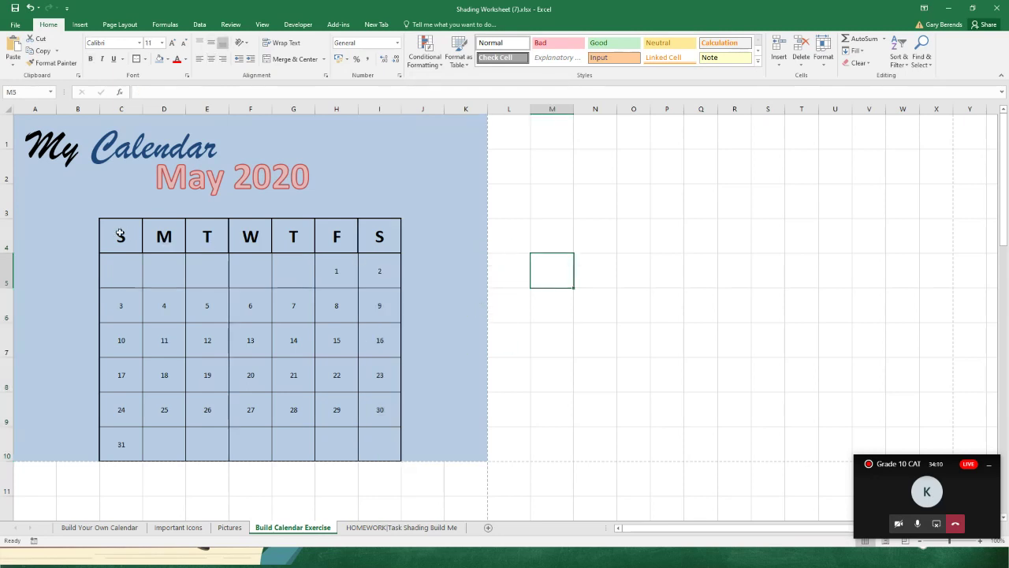
pyautogui.moveTo(120, 234); pyautogui.dragTo(360, 232)
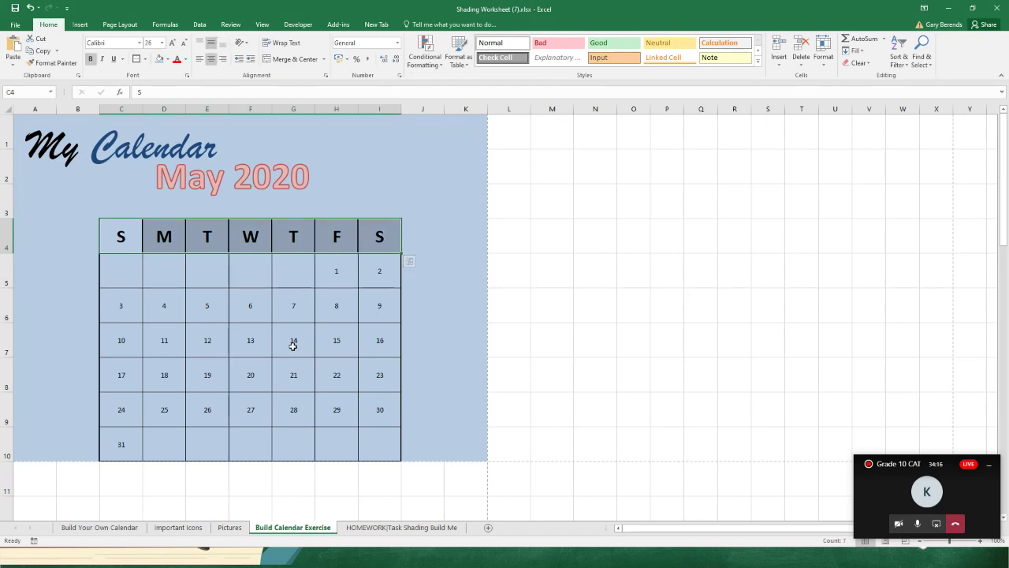
pyautogui.click(376, 236)
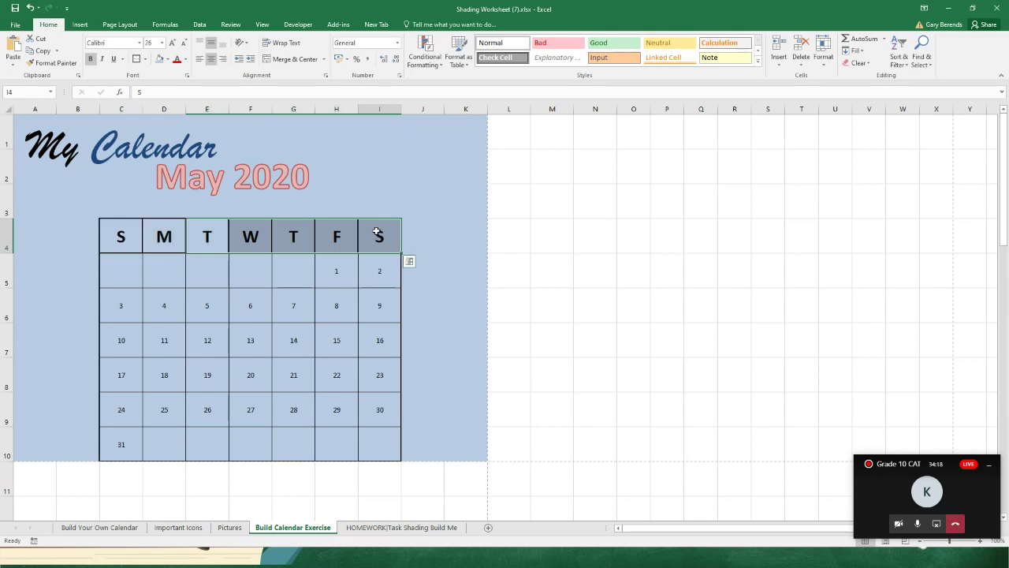
pyautogui.moveTo(380, 235); pyautogui.dragTo(387, 439)
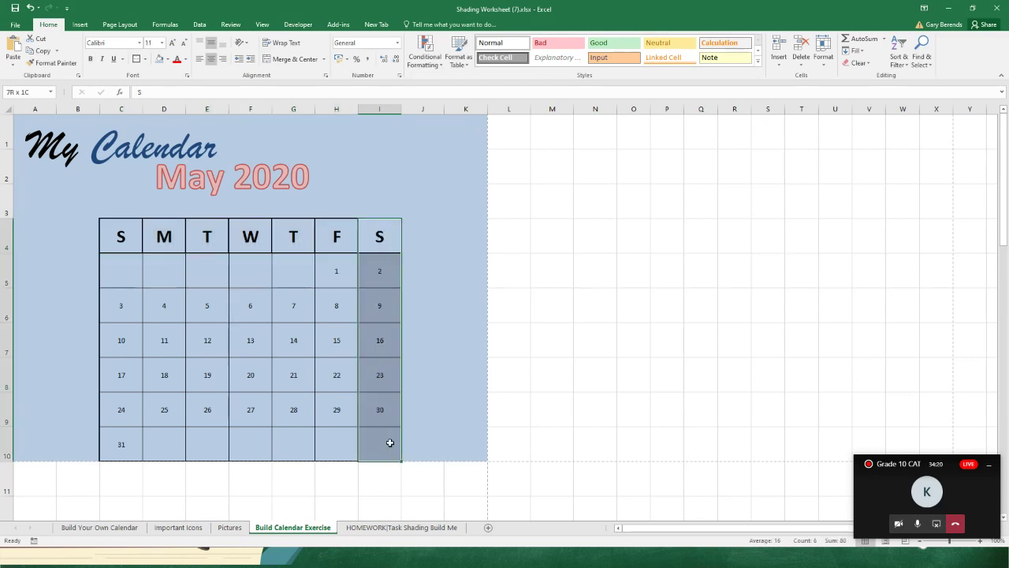
pyautogui.moveTo(131, 229); pyautogui.dragTo(135, 434)
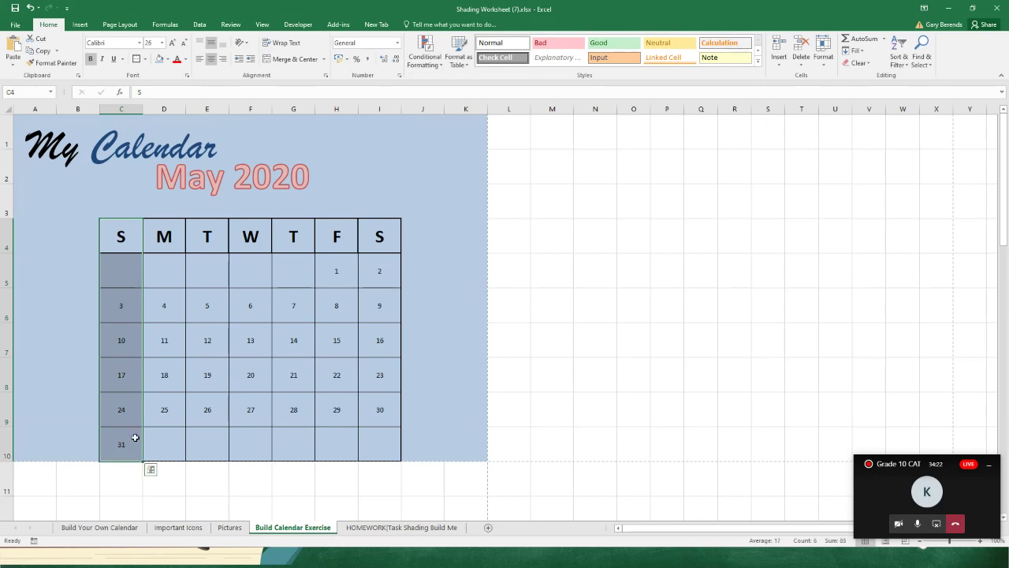
pyautogui.click(432, 285)
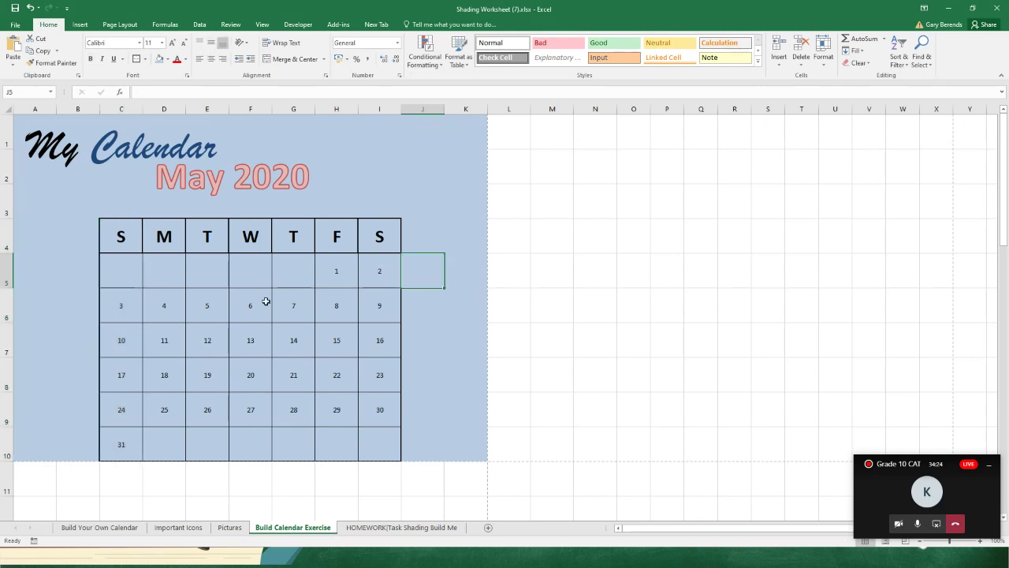
# Fill the weekday heading cells C4:I4 with a dark blue theme colour
pyautogui.click(123, 239)
pyautogui.moveTo(118, 240); pyautogui.dragTo(366, 243)
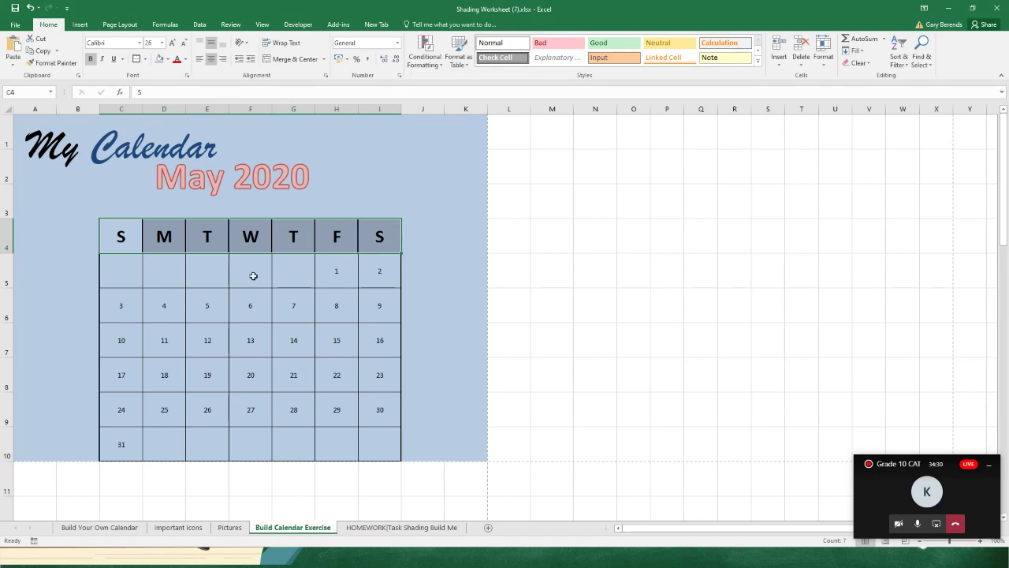
pyautogui.click(167, 60)
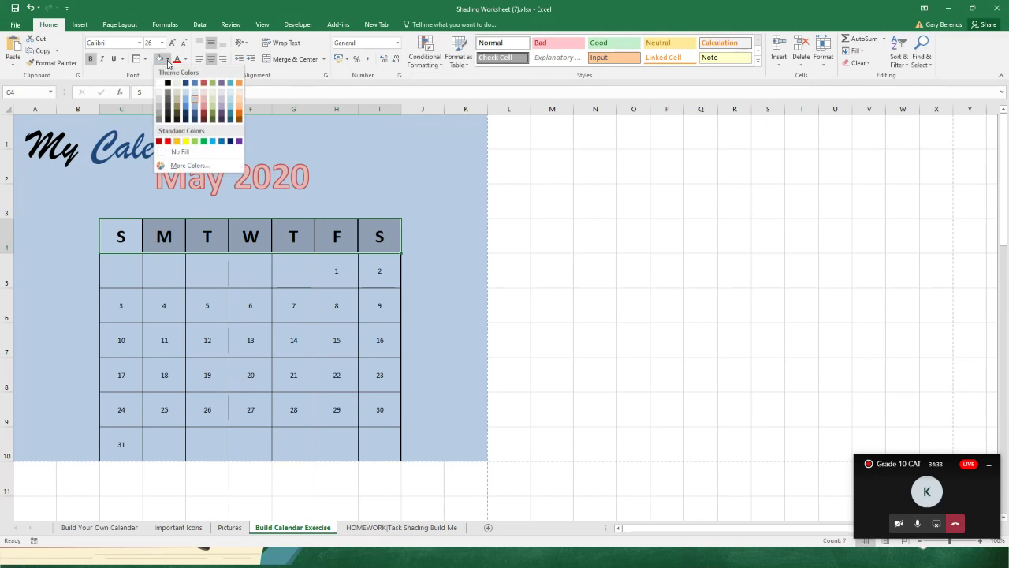
pyautogui.click(196, 114)
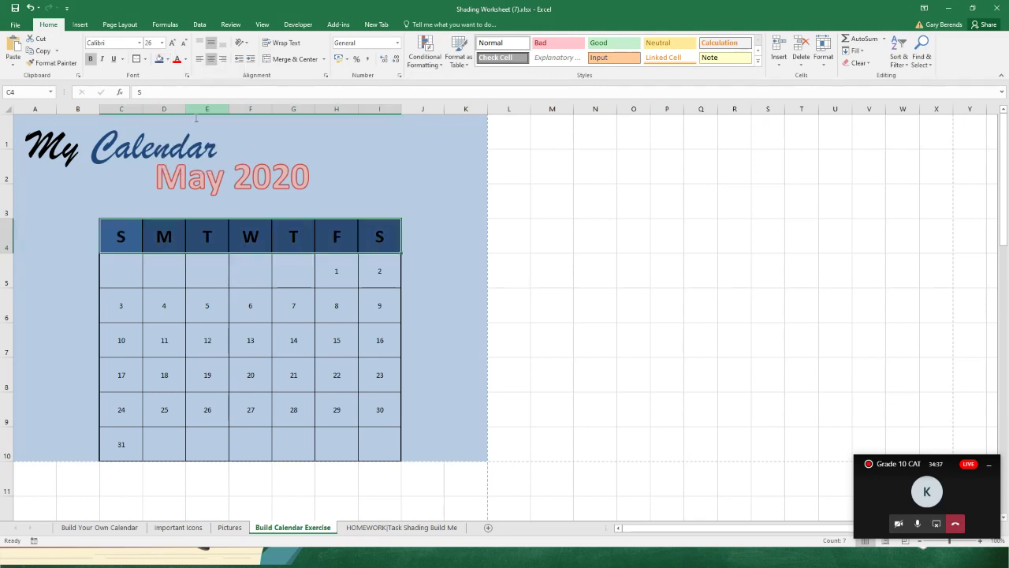
pyautogui.click(167, 60)
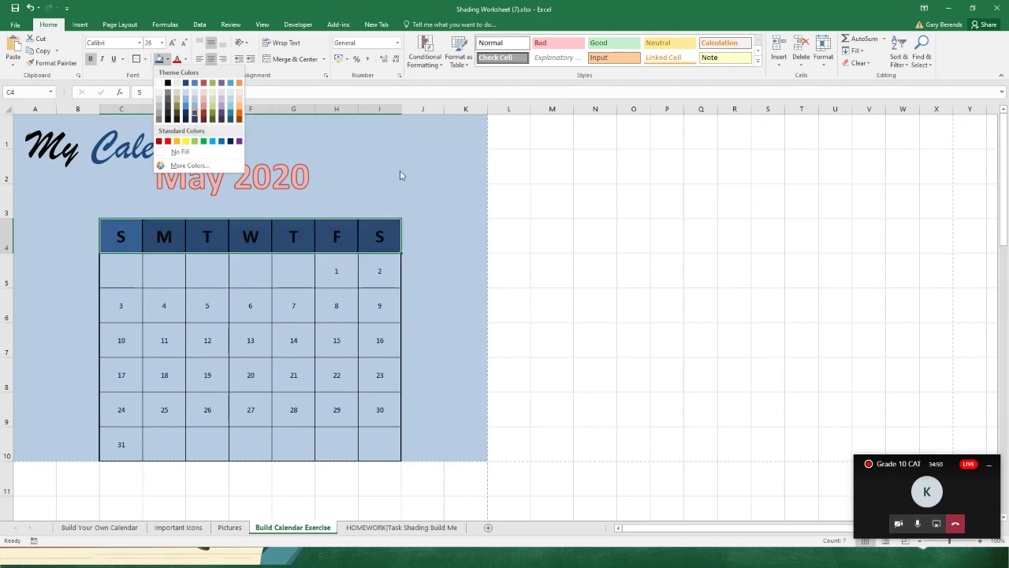
pyautogui.press('Escape')
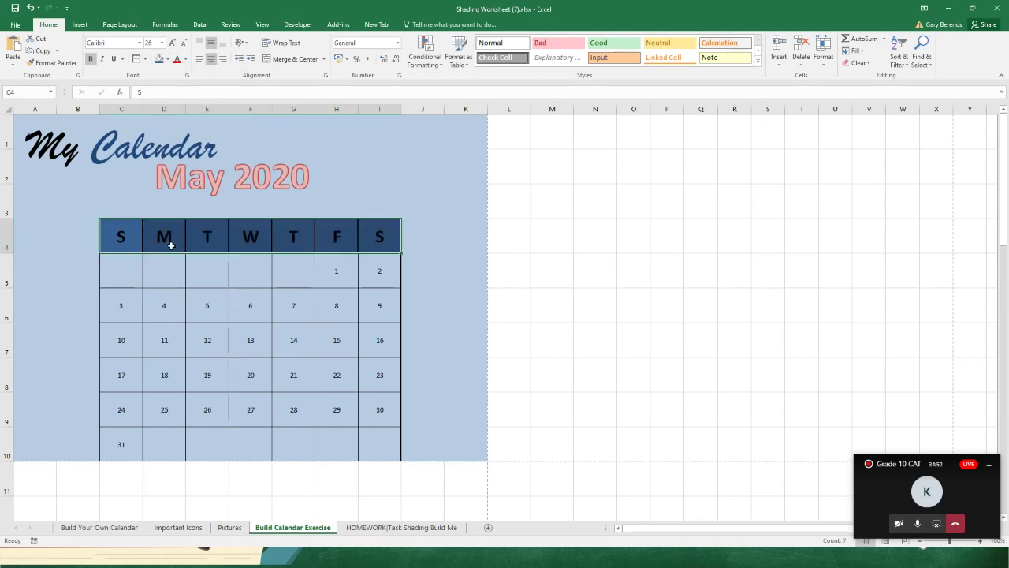
pyautogui.click(513, 189)
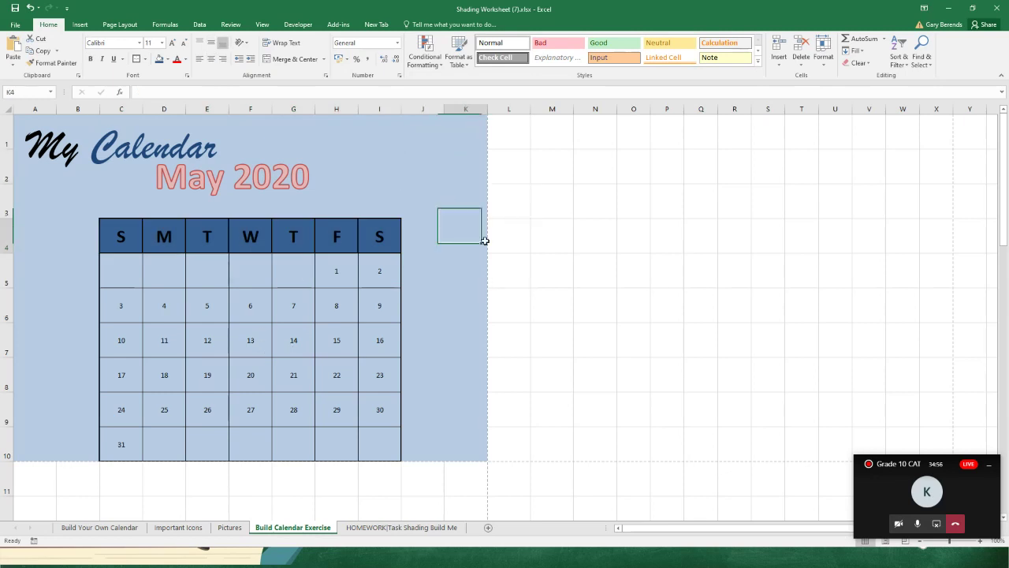
pyautogui.click(552, 270)
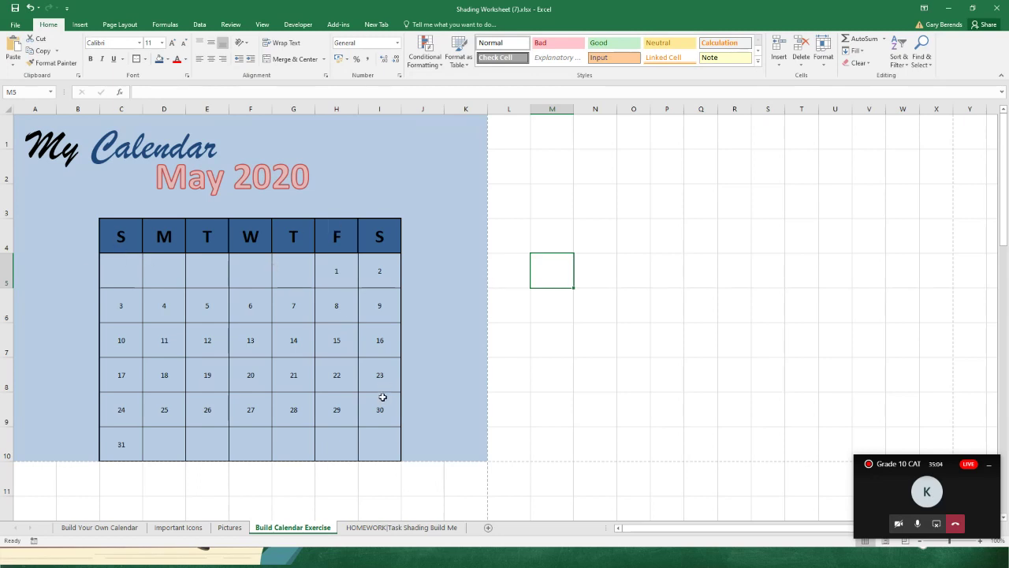
# Fill the Saturday column, I4:I10, with a very dark navy blue theme colour
pyautogui.moveTo(378, 236); pyautogui.dragTo(380, 437)
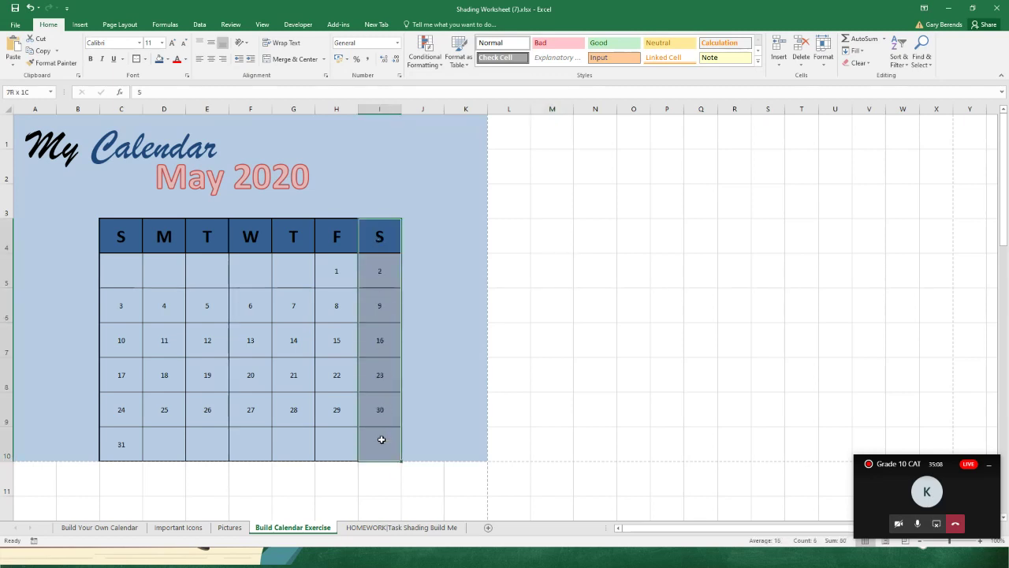
pyautogui.click(498, 246)
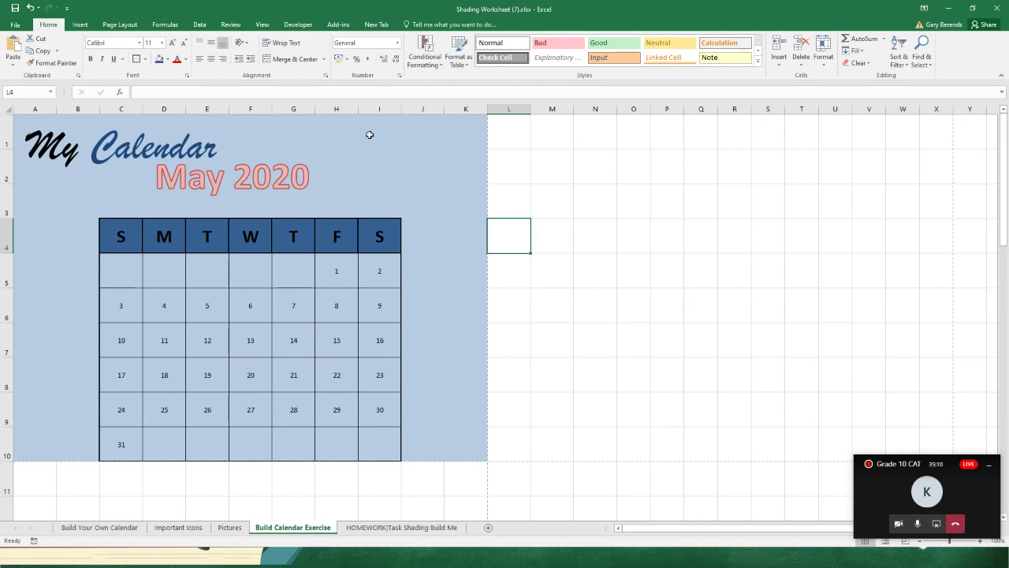
pyautogui.moveTo(379, 234); pyautogui.dragTo(382, 434)
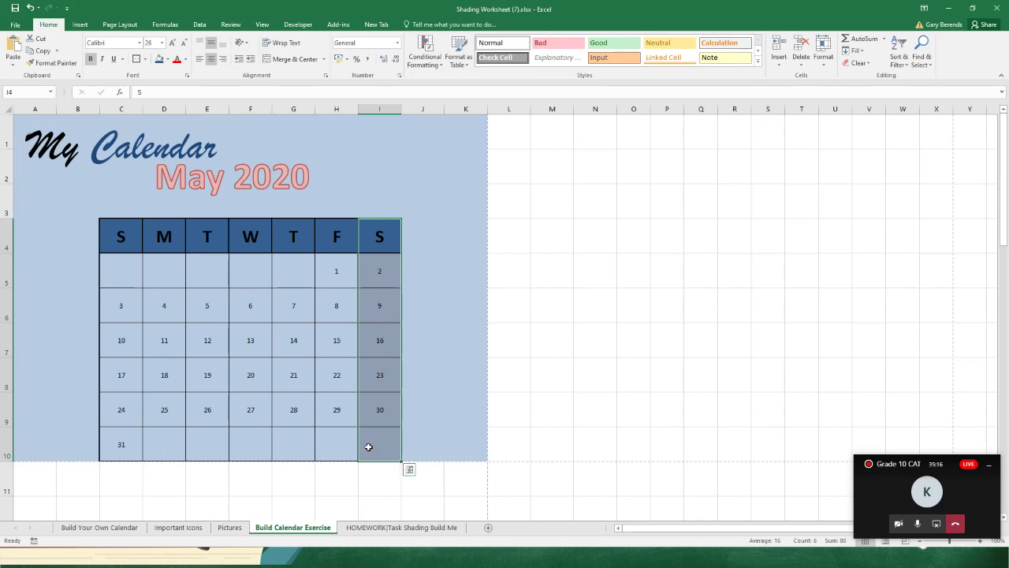
pyautogui.click(168, 59)
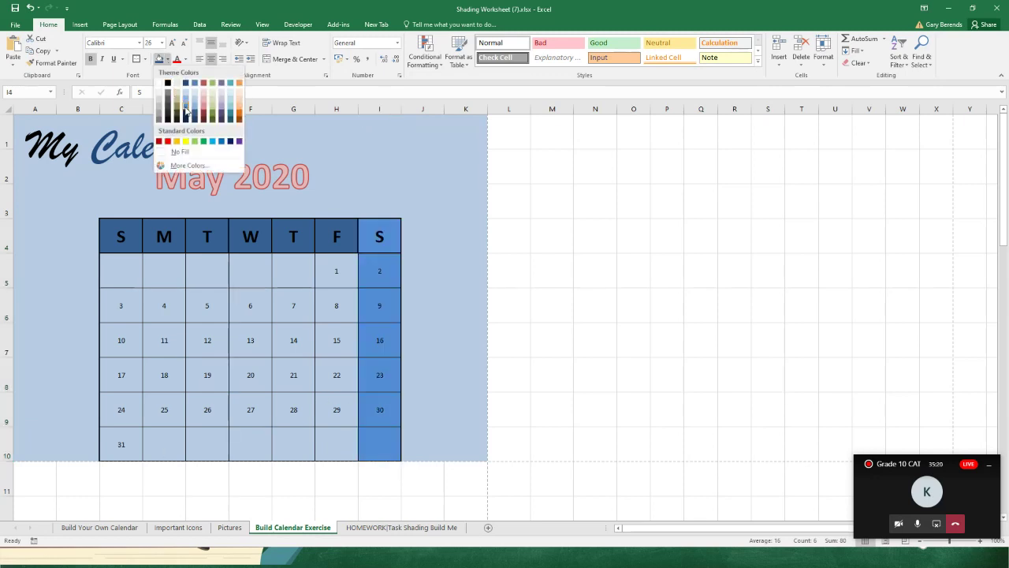
pyautogui.click(185, 114)
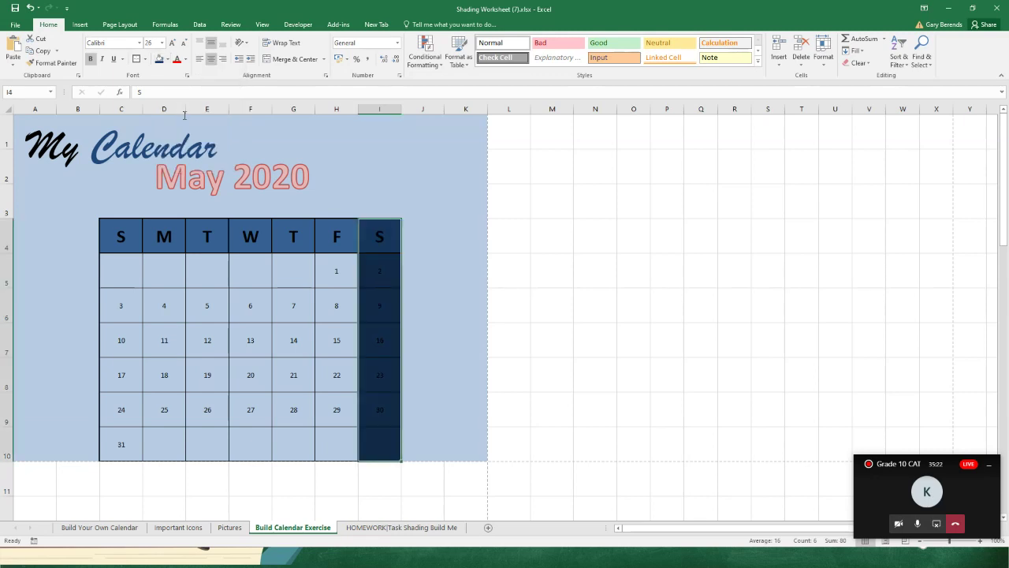
# Try a medium blue fill on the Saturday column I4:I10 and change it back to dark navy
pyautogui.click(167, 59)
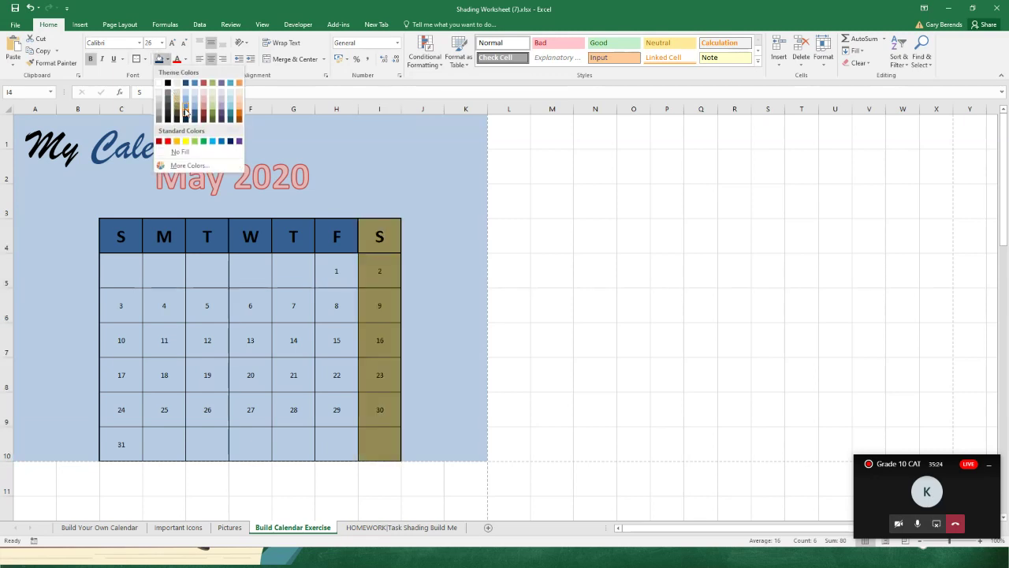
pyautogui.click(185, 111)
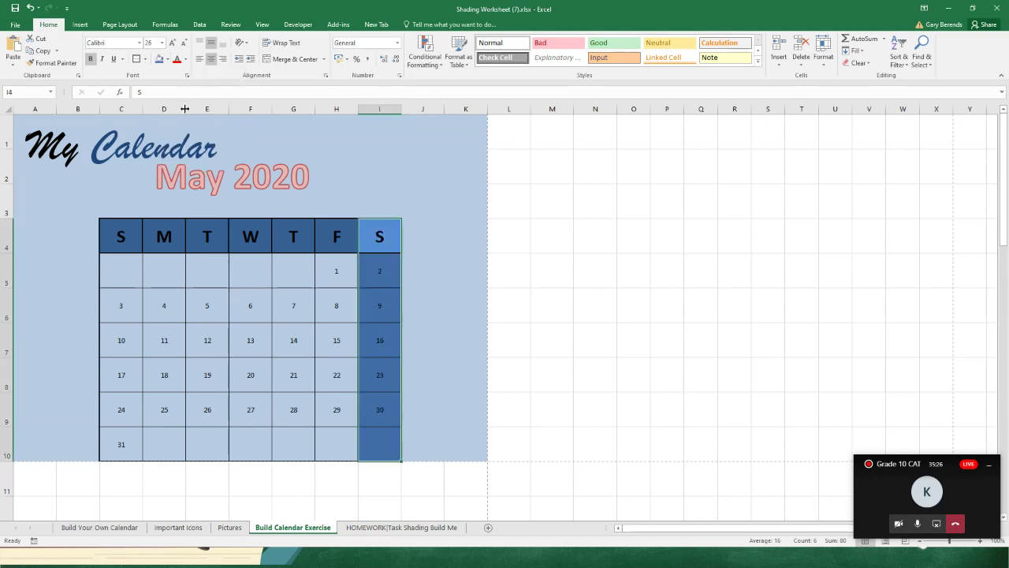
pyautogui.click(168, 59)
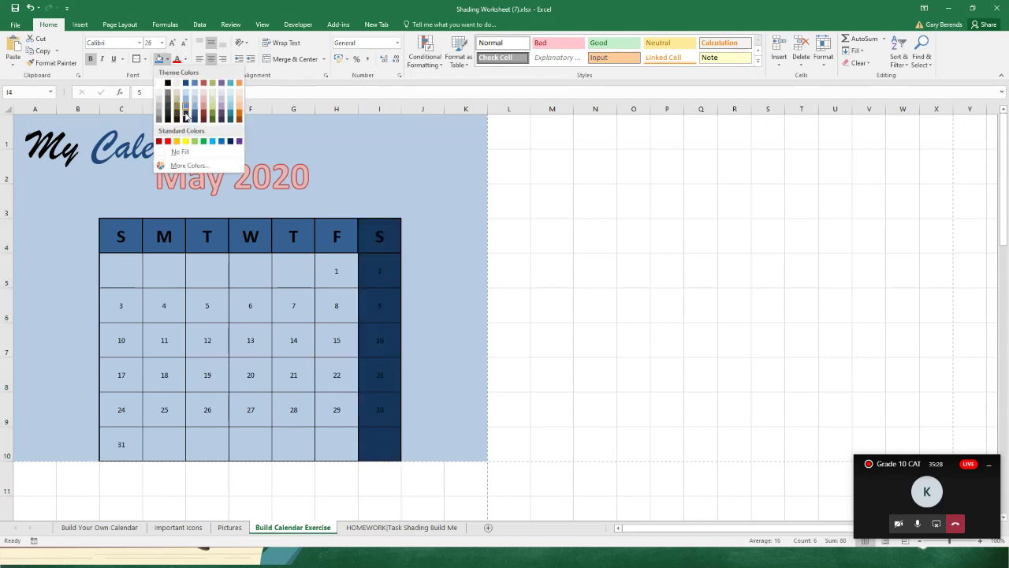
pyautogui.click(185, 115)
pyautogui.click(456, 227)
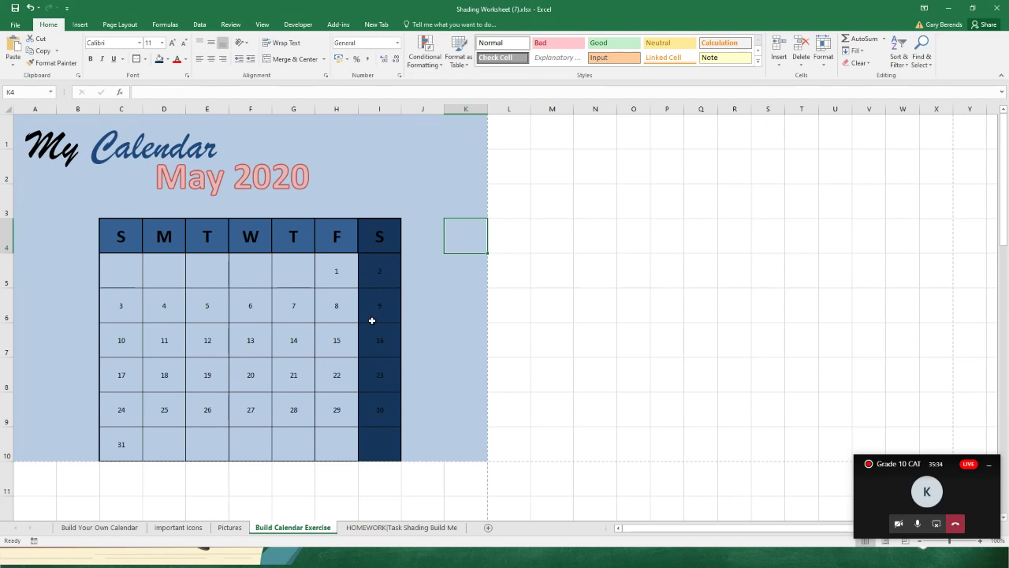
# Apply the same dark navy blue fill to the Sunday column, C4:C10
pyautogui.moveTo(127, 241); pyautogui.dragTo(124, 448)
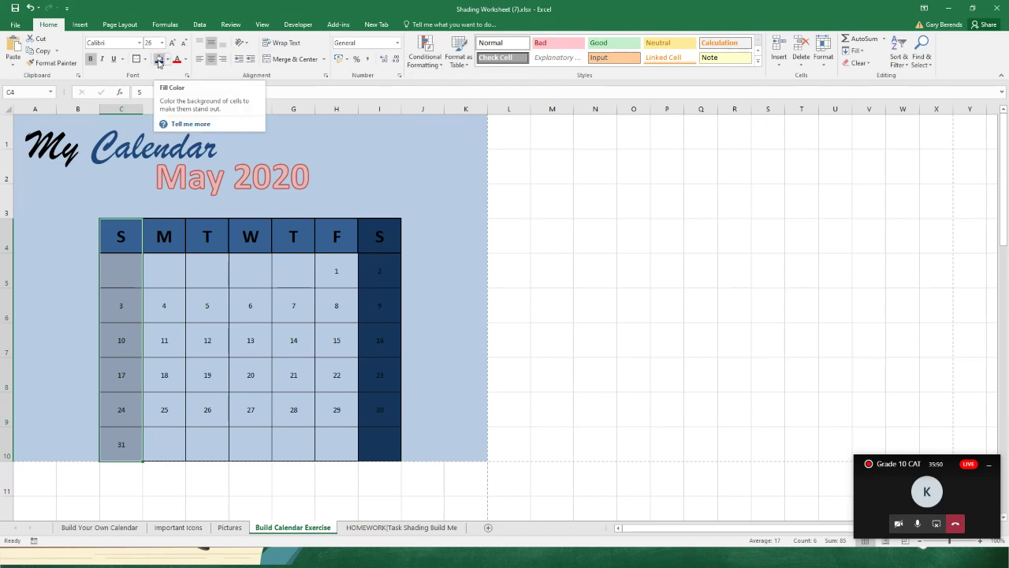
pyautogui.click(158, 60)
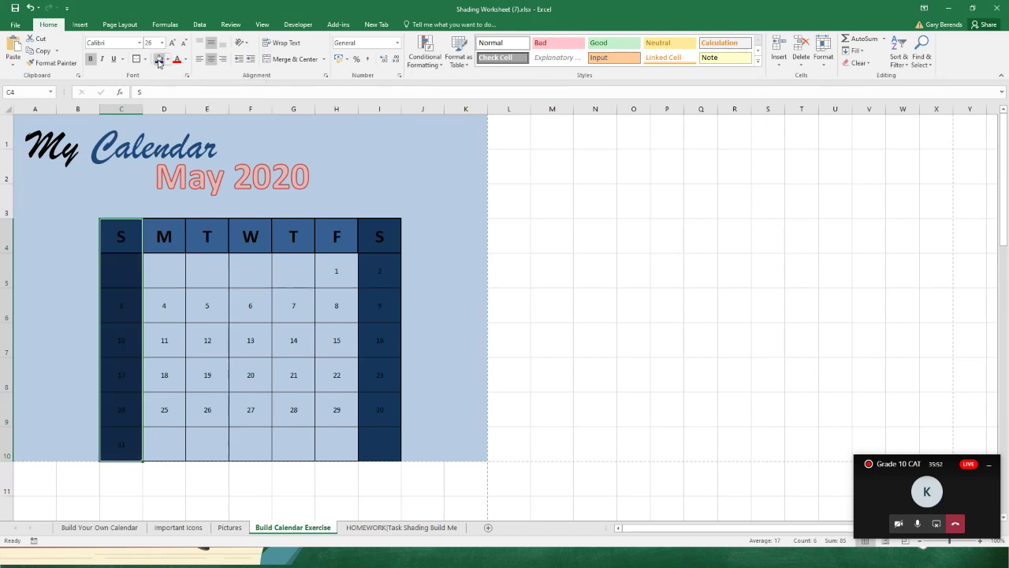
# Adjust the My Calendar title's position and move the May 2020 WordArt slightly to the right above the date grid
pyautogui.click(189, 138)
pyautogui.click(452, 204)
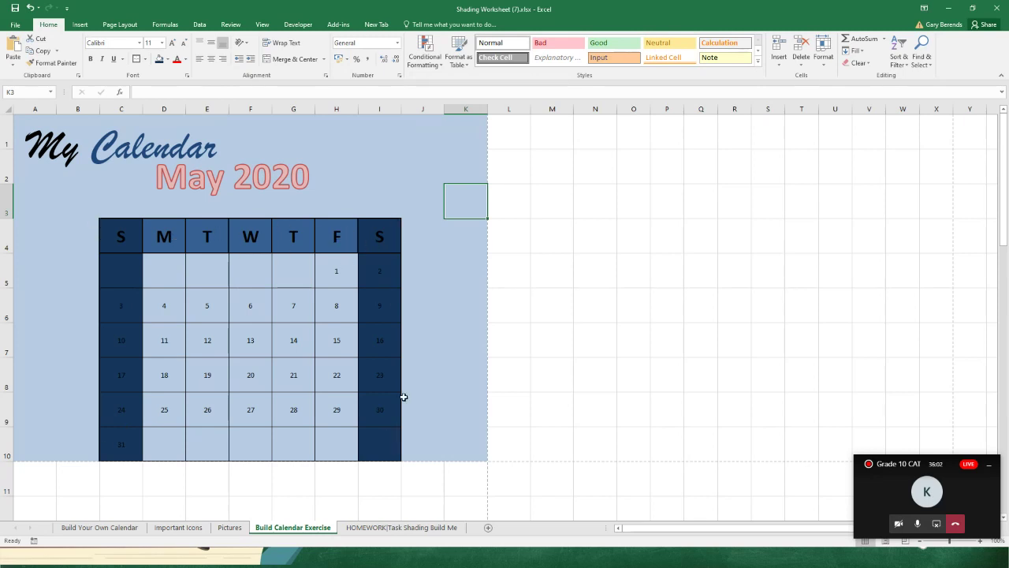
pyautogui.click(504, 301)
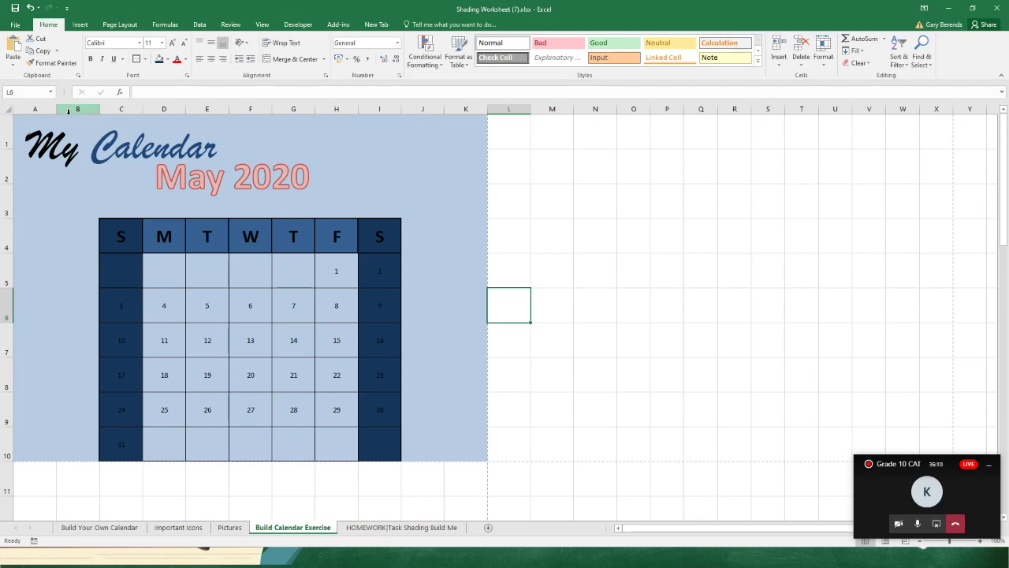
pyautogui.click(115, 152)
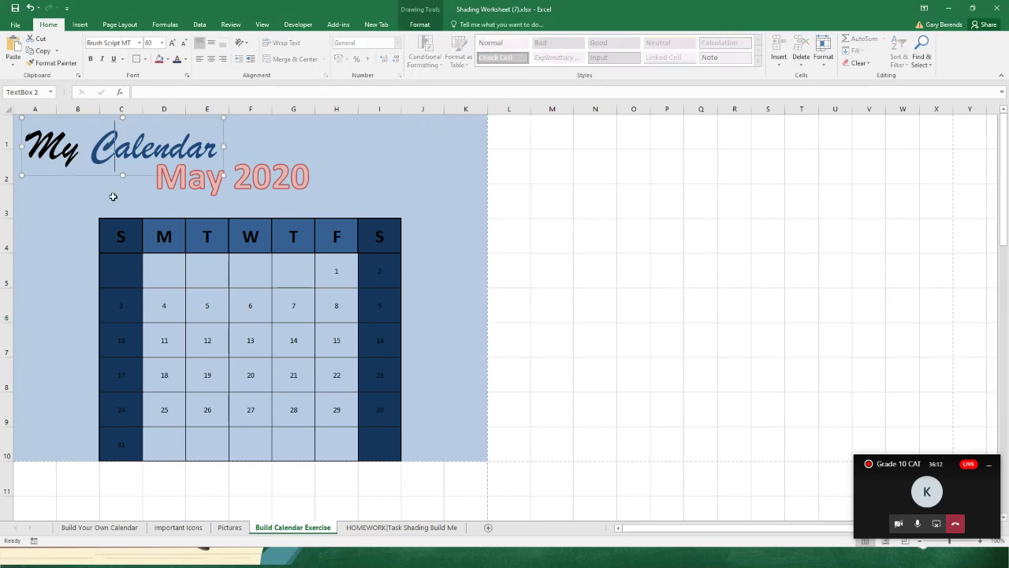
pyautogui.click(291, 178)
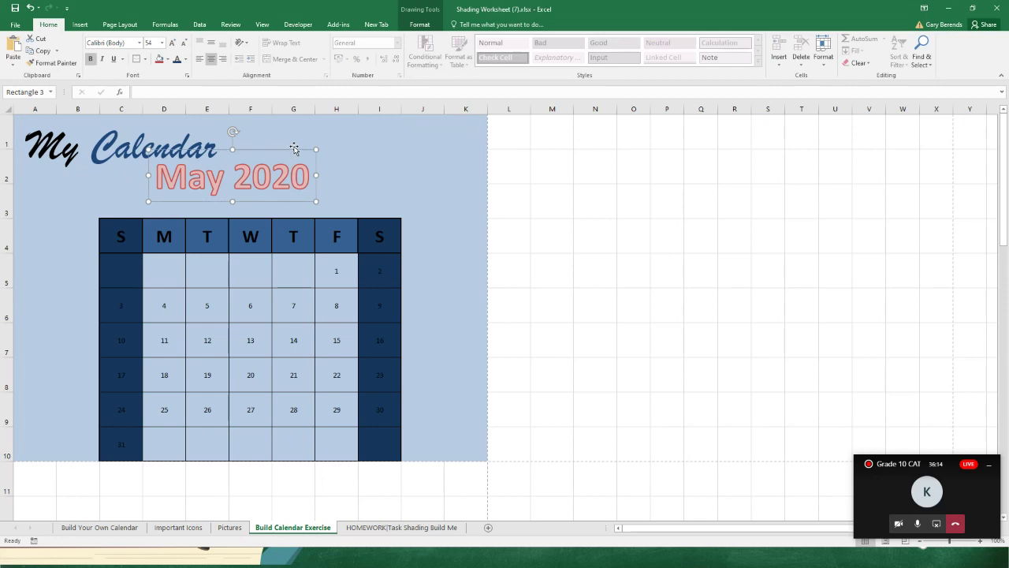
pyautogui.click(70, 159)
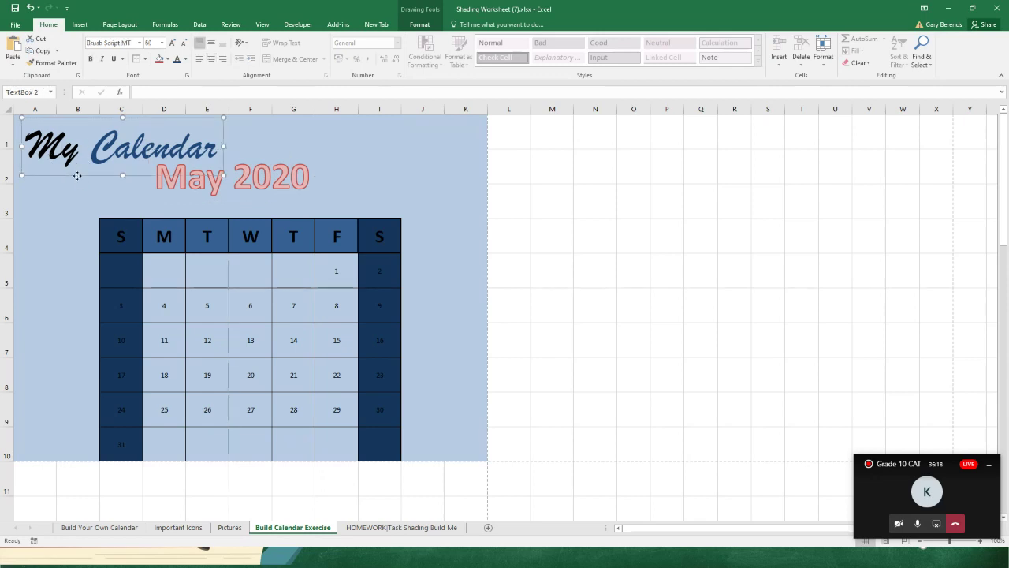
pyautogui.click(253, 178)
pyautogui.moveTo(287, 200); pyautogui.dragTo(303, 201)
pyautogui.click(584, 216)
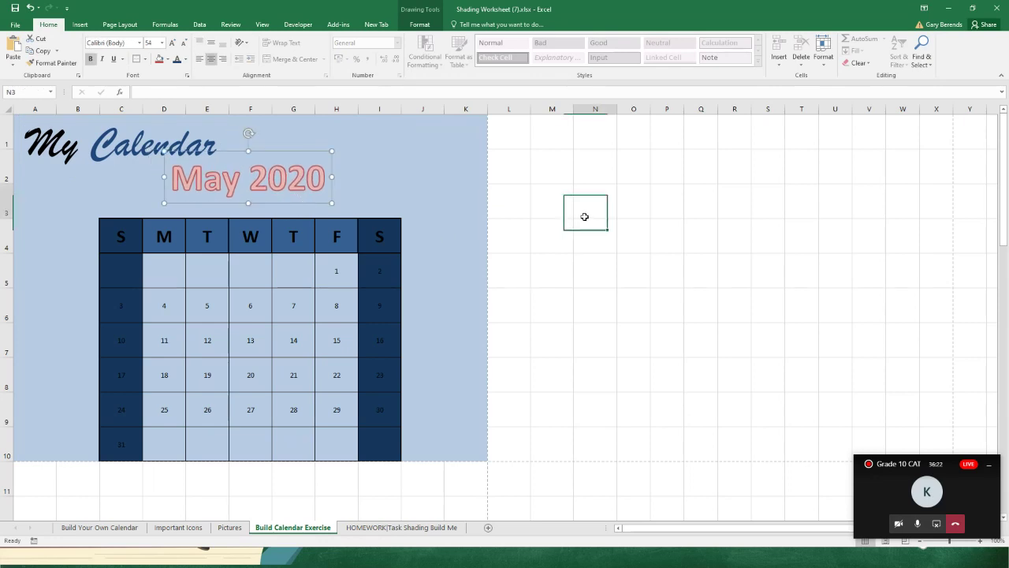
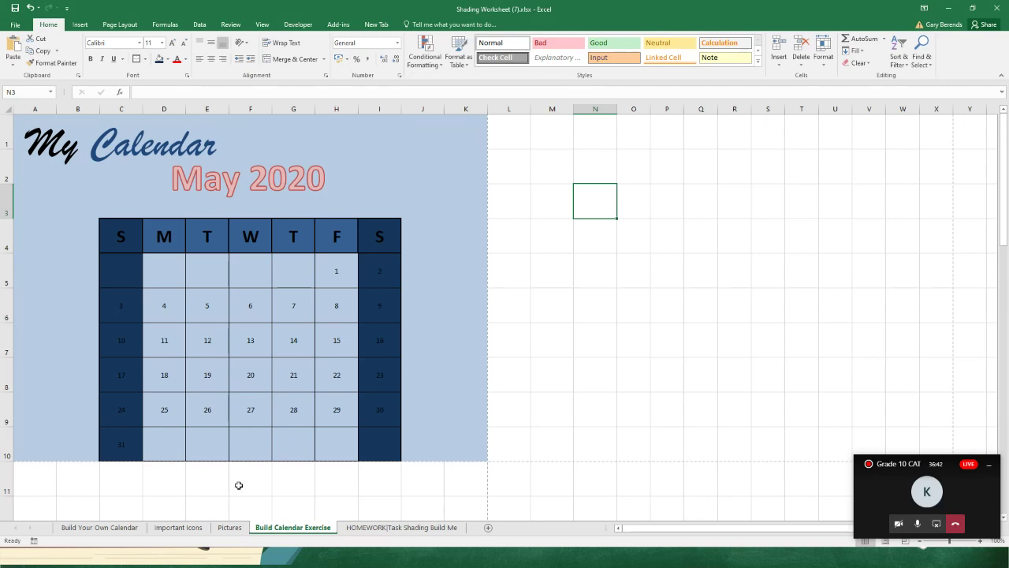
# On the Pictures sheet, spread the four dancer pictures and the STEM Lockdown logo apart below and beside the word graphics
pyautogui.click(230, 528)
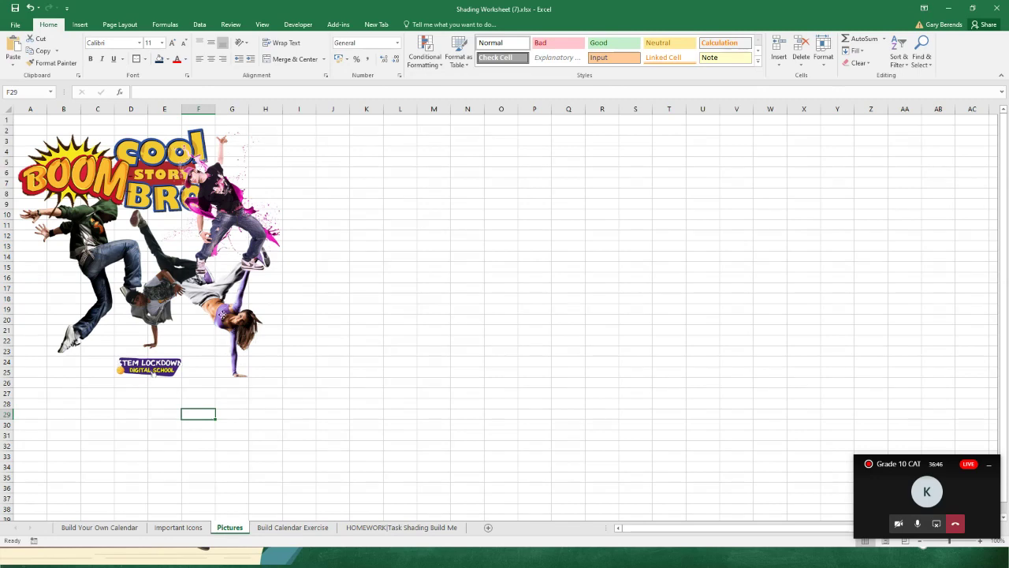
pyautogui.moveTo(223, 315); pyautogui.dragTo(274, 355)
pyautogui.moveTo(238, 198); pyautogui.dragTo(320, 202)
pyautogui.moveTo(164, 283); pyautogui.dragTo(211, 291)
pyautogui.moveTo(146, 366); pyautogui.dragTo(152, 379)
pyautogui.moveTo(102, 260); pyautogui.dragTo(102, 301)
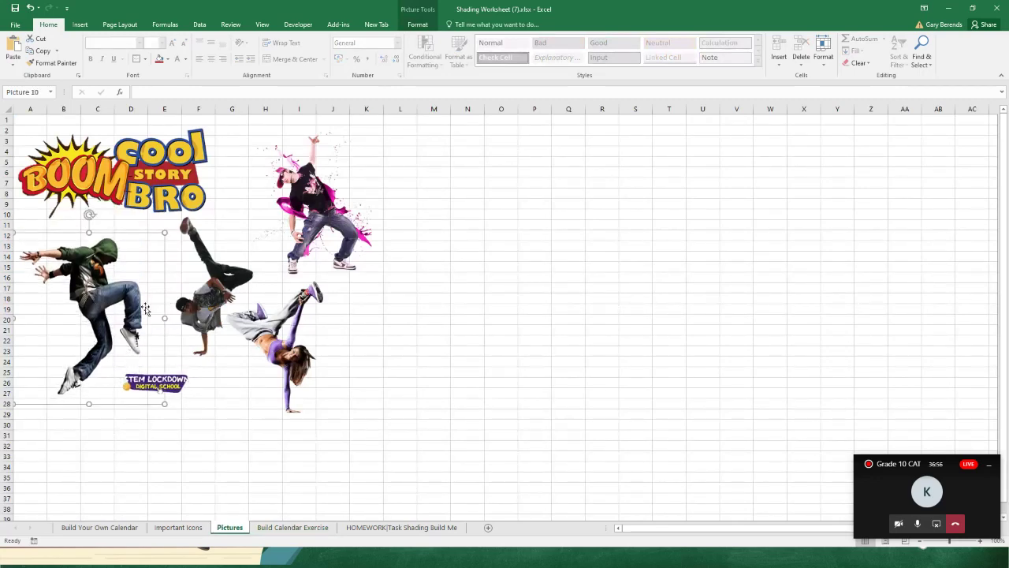
# Separate the Cool Story Bro and BOOM graphics and space out the dancers and the logo around them
pyautogui.moveTo(167, 178); pyautogui.dragTo(216, 169)
pyautogui.click(79, 175)
pyautogui.moveTo(79, 175); pyautogui.dragTo(98, 177)
pyautogui.moveTo(313, 215); pyautogui.dragTo(332, 227)
pyautogui.moveTo(295, 329); pyautogui.dragTo(301, 341)
pyautogui.moveTo(209, 304); pyautogui.dragTo(197, 323)
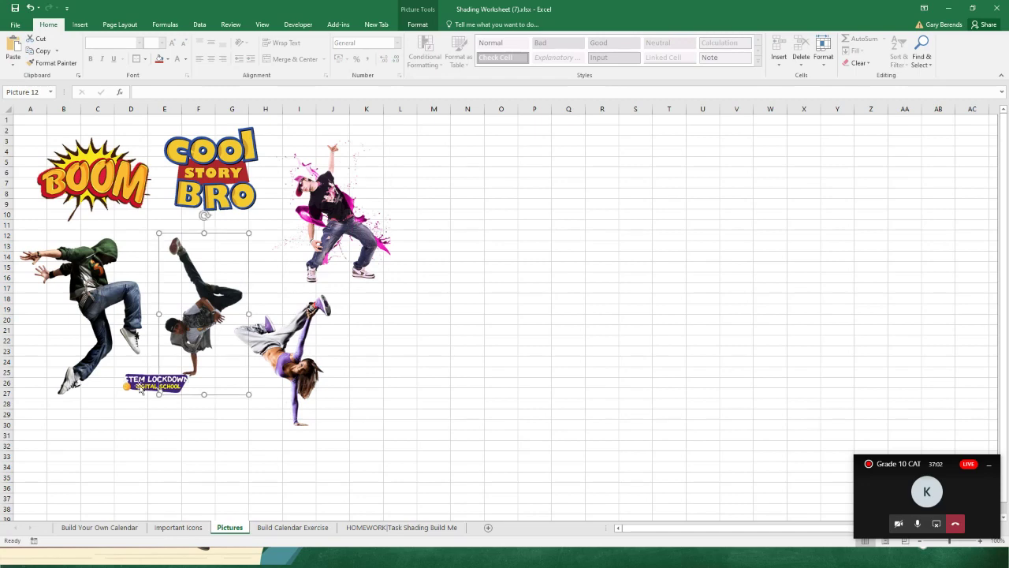
pyautogui.moveTo(156, 383); pyautogui.dragTo(145, 394)
pyautogui.click(524, 268)
# Enlarge the font size of empty cell O14 to 72 and reduce it to 24
pyautogui.click(487, 255)
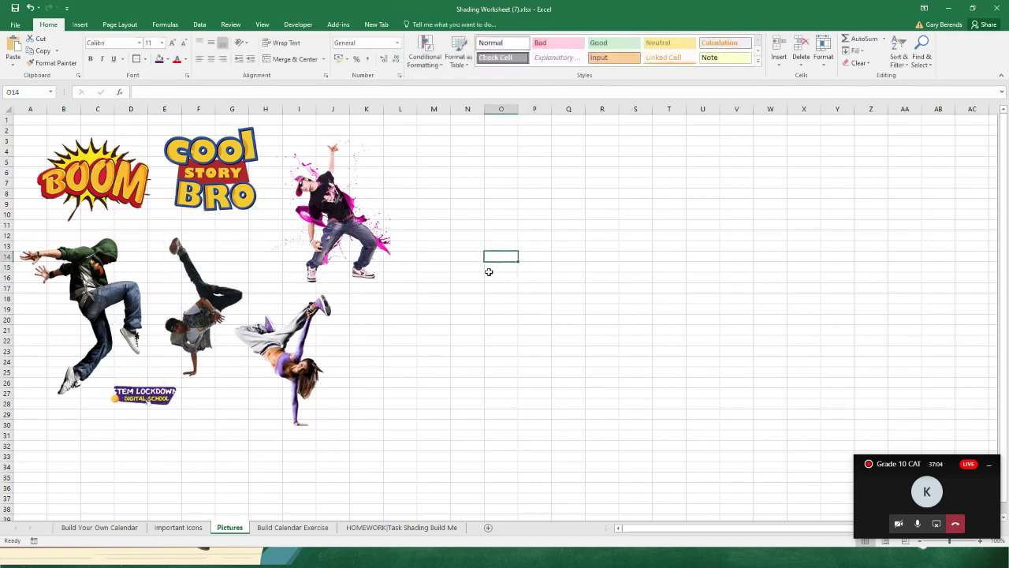
pyautogui.click(174, 44)
pyautogui.click(174, 44)
pyautogui.click(173, 44)
pyautogui.click(173, 45)
pyautogui.click(174, 44)
pyautogui.click(174, 45)
pyautogui.click(173, 44)
pyautogui.click(174, 45)
pyautogui.click(174, 44)
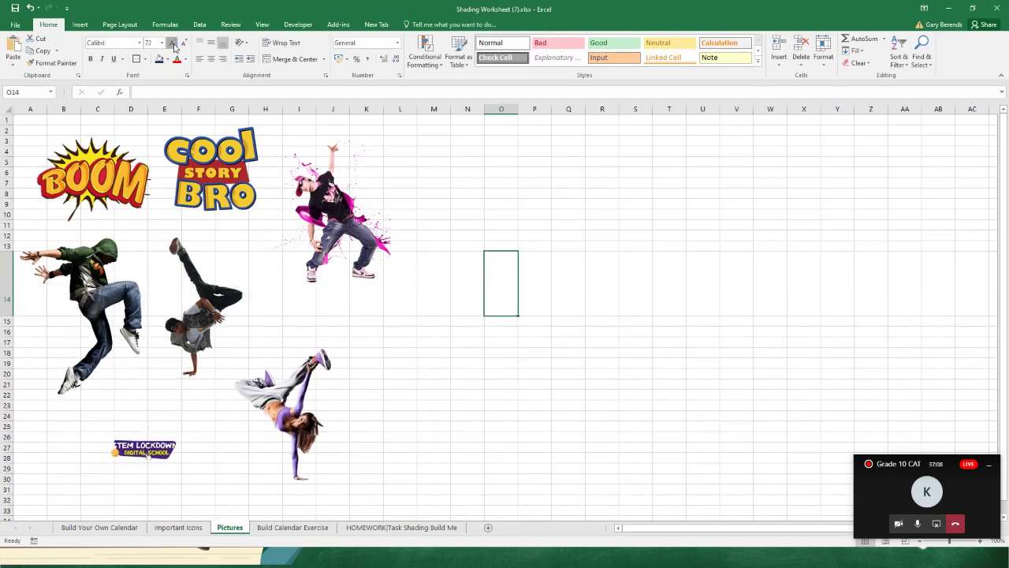
pyautogui.click(184, 45)
pyautogui.click(183, 45)
pyautogui.click(184, 45)
pyautogui.click(184, 45)
pyautogui.click(184, 44)
pyautogui.click(474, 180)
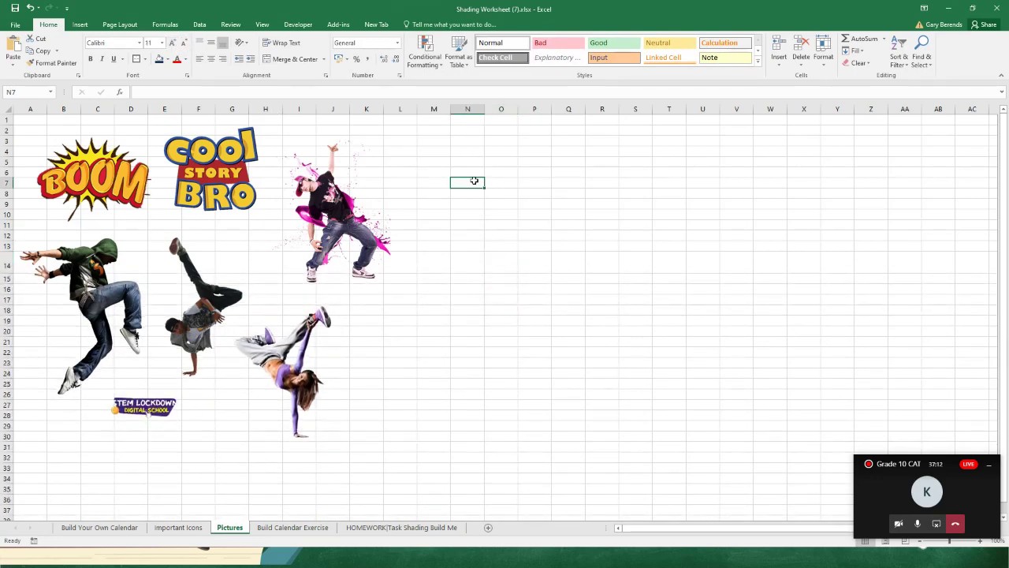
pyautogui.click(505, 269)
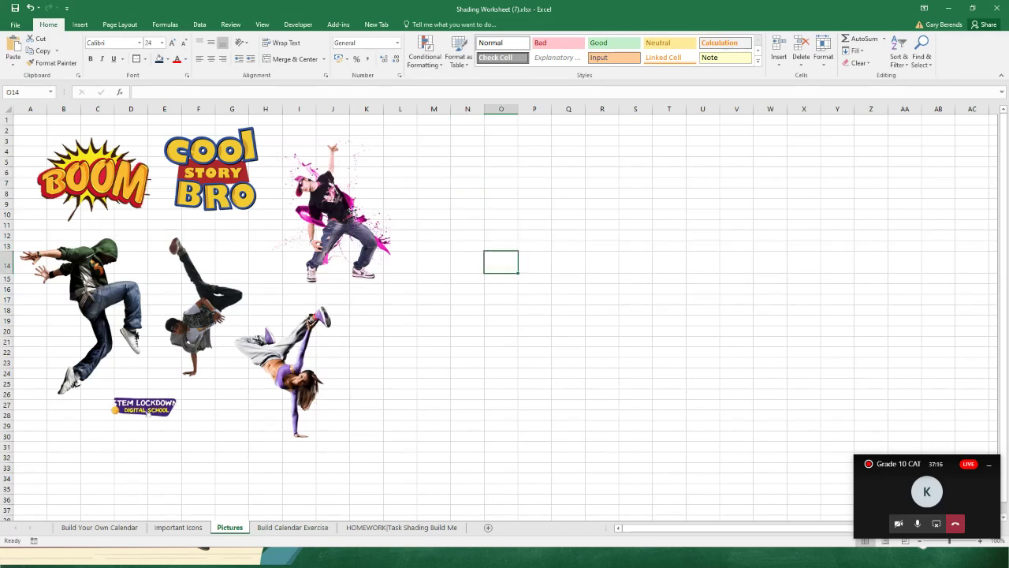
# Enlarge the Cool Story Bro graphic and reposition the pink-splash dancer along its right edge
pyautogui.moveTo(315, 210); pyautogui.dragTo(339, 258)
pyautogui.click(217, 203)
pyautogui.moveTo(211, 234); pyautogui.dragTo(186, 220)
pyautogui.moveTo(323, 217); pyautogui.dragTo(310, 236)
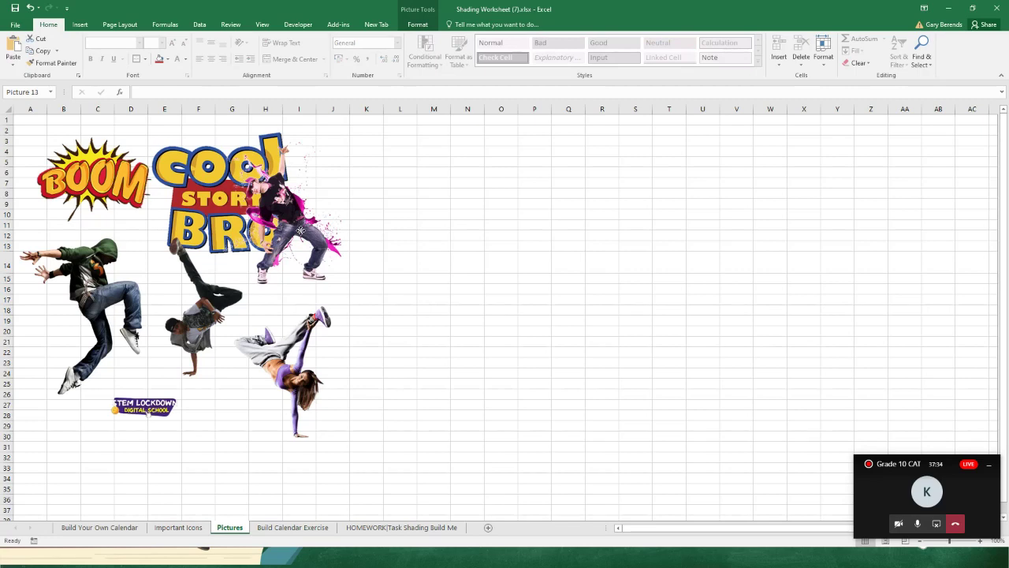
pyautogui.moveTo(300, 230); pyautogui.dragTo(335, 236)
pyautogui.click(447, 269)
# Enter "png" in cell M14 and enlarge its text to size 28
pyautogui.click(435, 267)
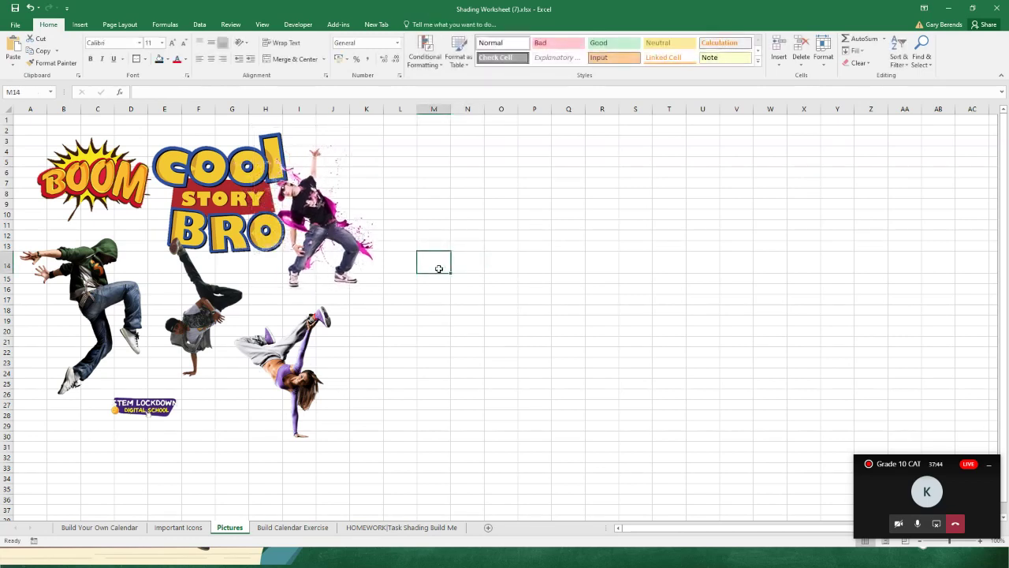
pyautogui.write('p')
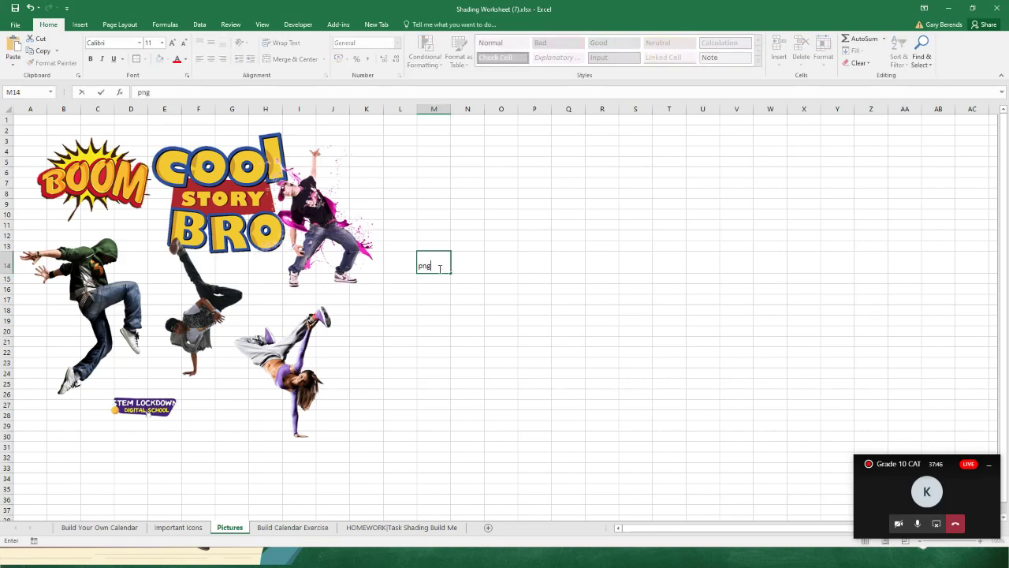
pyautogui.write('ng')
pyautogui.doubleClick(424, 265)
pyautogui.click(174, 44)
pyautogui.click(173, 44)
pyautogui.click(173, 44)
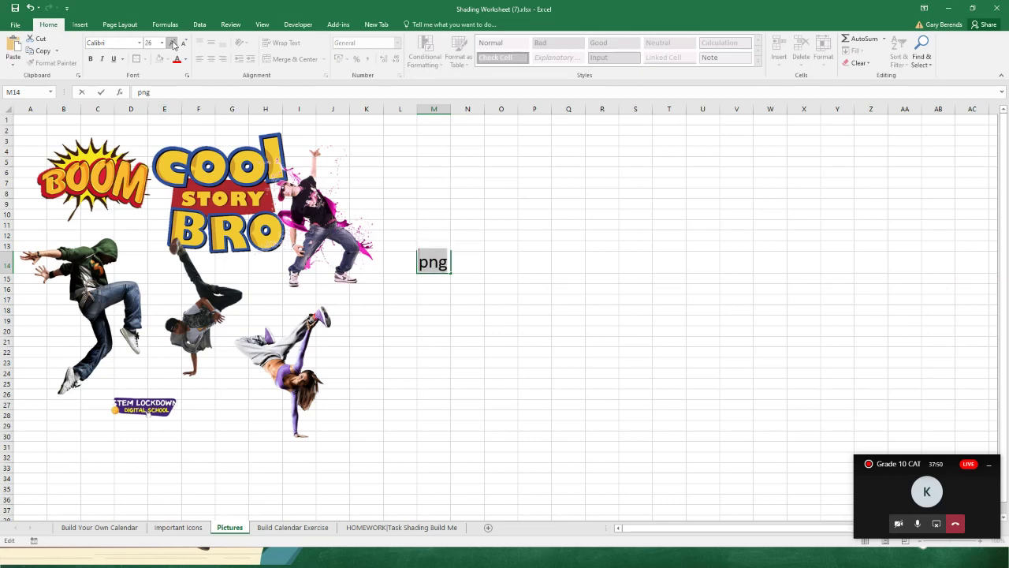
pyautogui.click(341, 162)
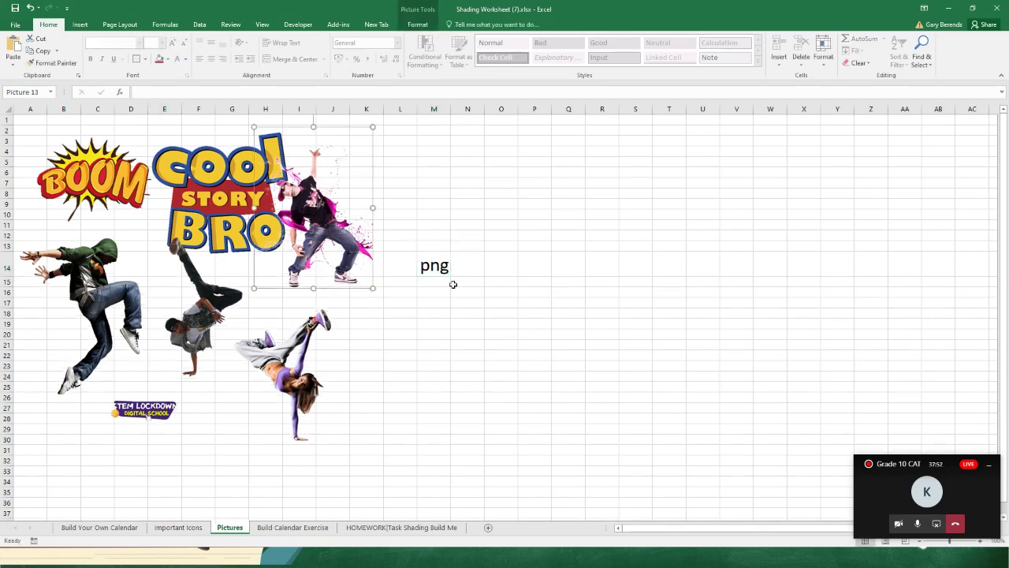
pyautogui.click(432, 262)
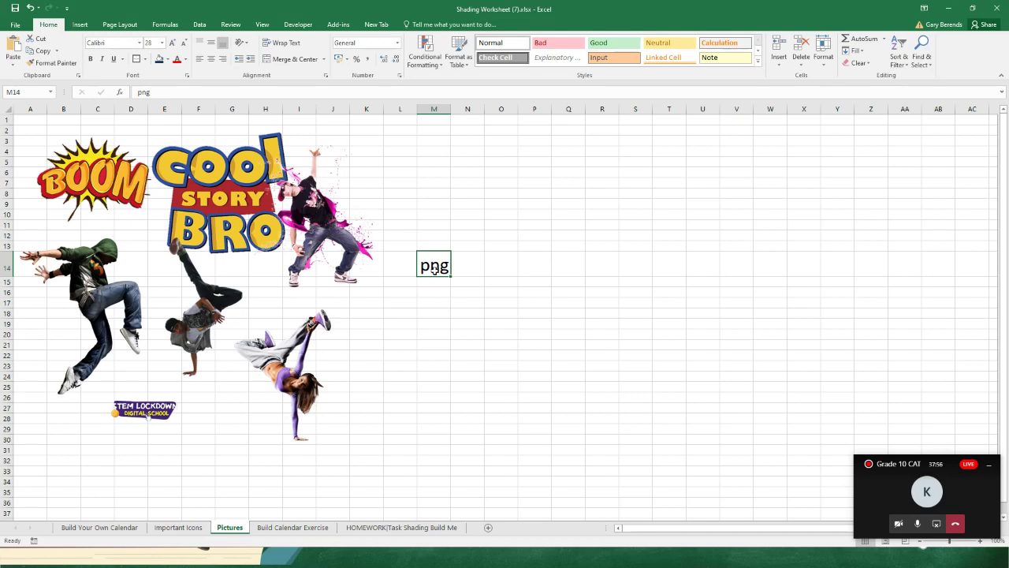
# Enter "Jpg" in cell M16 below the png label and enlarge it to font size 22
pyautogui.click(429, 290)
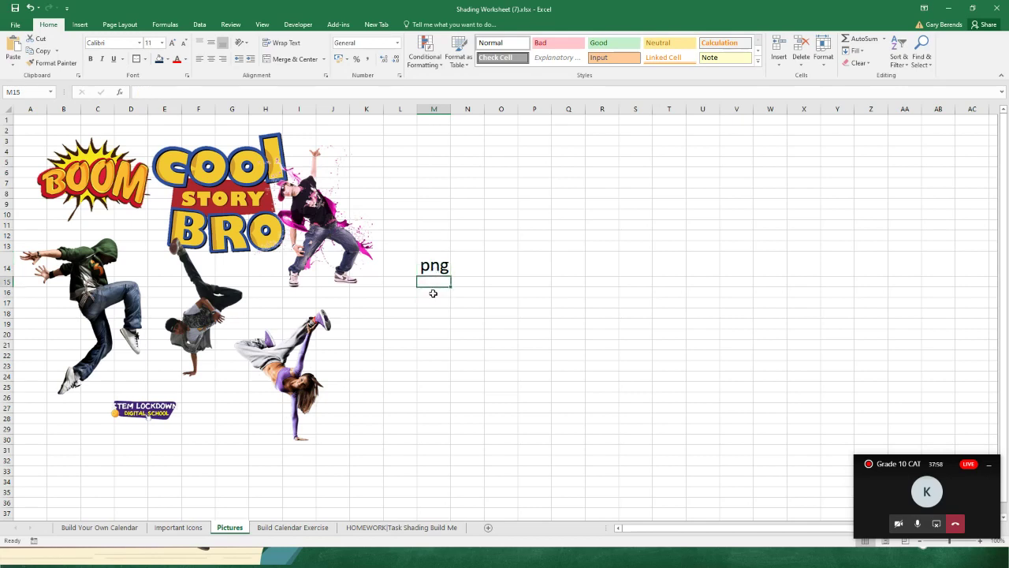
pyautogui.write('jpg')
pyautogui.press('Return')
pyautogui.click(433, 293)
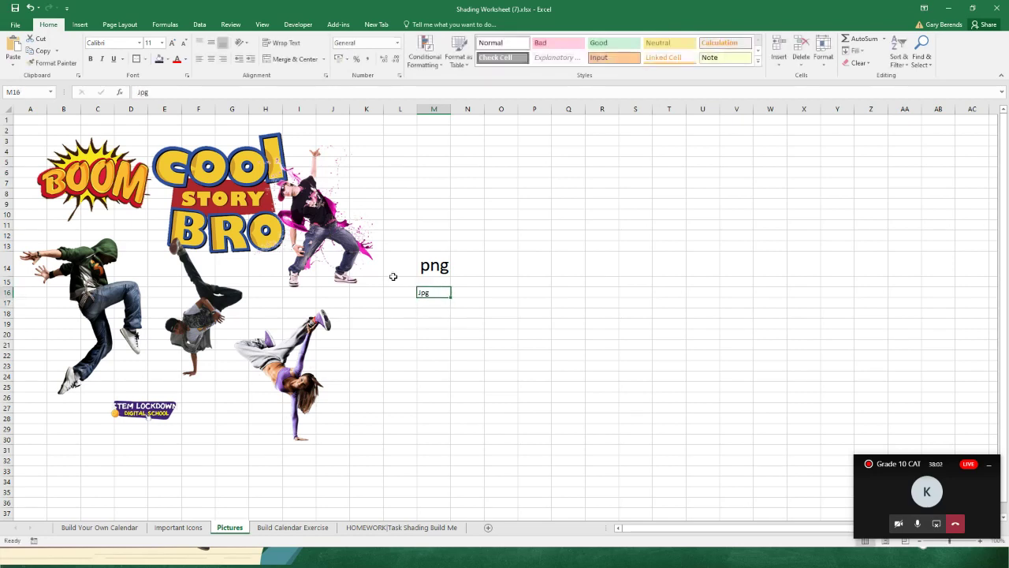
pyautogui.click(172, 43)
pyautogui.click(171, 43)
pyautogui.click(171, 43)
pyautogui.click(172, 44)
pyautogui.click(172, 43)
pyautogui.click(171, 44)
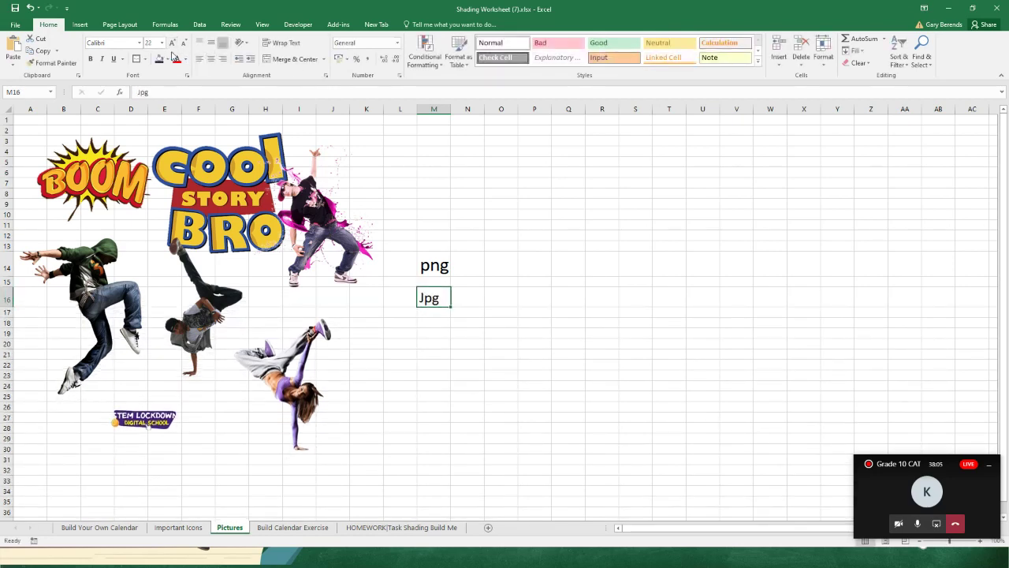
# Change the label in cell M16 to "Jpeg"
pyautogui.doubleClick(431, 298)
pyautogui.write('e')
pyautogui.click(500, 281)
pyautogui.click(444, 319)
pyautogui.click(430, 300)
pyautogui.click(432, 266)
pyautogui.click(440, 300)
pyautogui.click(436, 268)
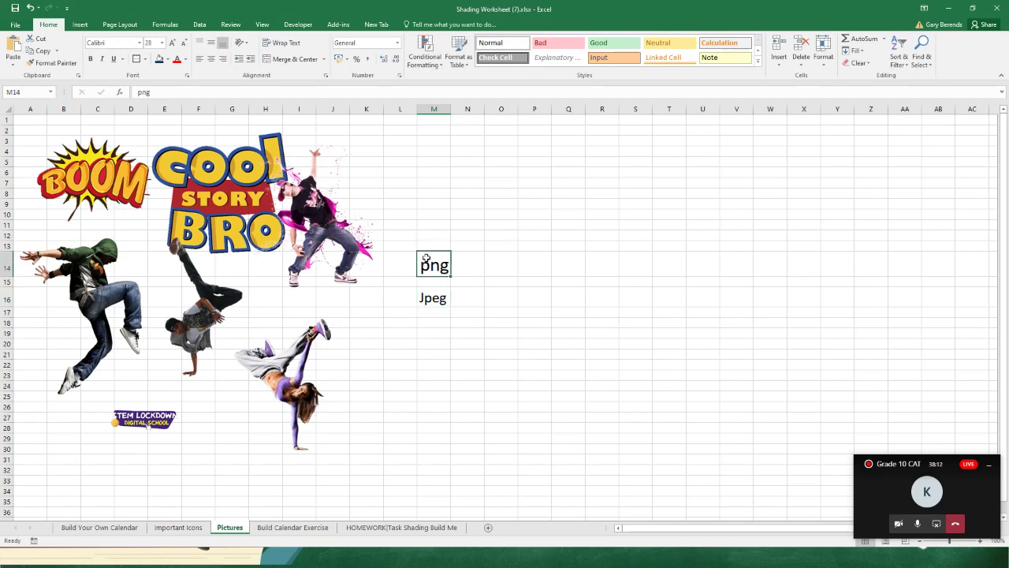
# Shift the pink-splash dancer slightly away from Cool Story Bro and delete the png and Jpeg labels from M14 and M16
pyautogui.moveTo(340, 260)
pyautogui.mouseDown()
pyautogui.moveTo(393, 268)
pyautogui.moveTo(374, 272)
pyautogui.moveTo(334, 250)
pyautogui.mouseUp()
pyautogui.click(426, 272)
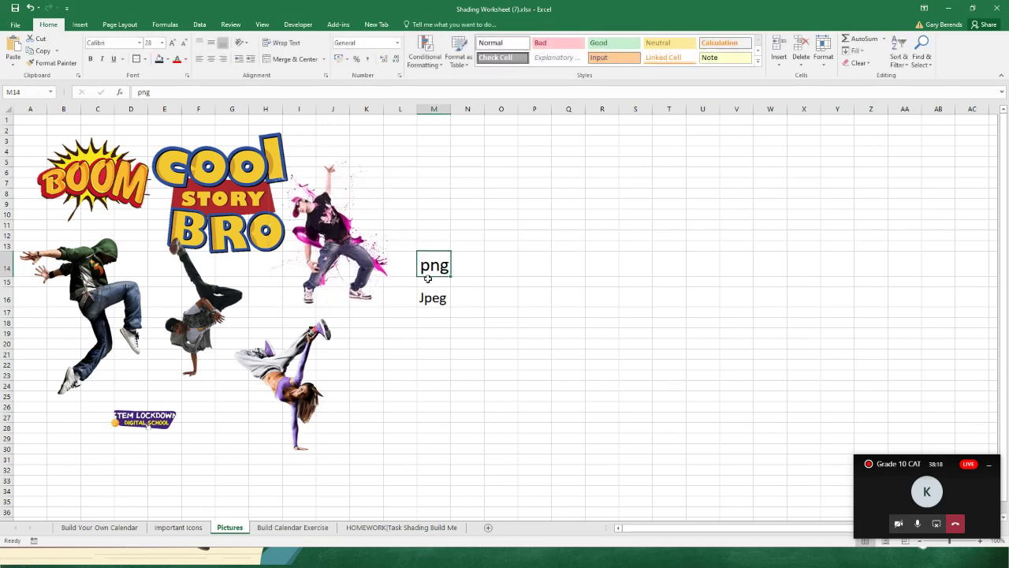
pyautogui.press('Delete')
pyautogui.click(428, 299)
pyautogui.press('Delete')
# Move the pink-splash dancer further right and shift the two handstand dancers to the left
pyautogui.click(339, 253)
pyautogui.moveTo(357, 219); pyautogui.dragTo(383, 218)
pyautogui.click(276, 389)
pyautogui.moveTo(276, 389); pyautogui.dragTo(164, 351)
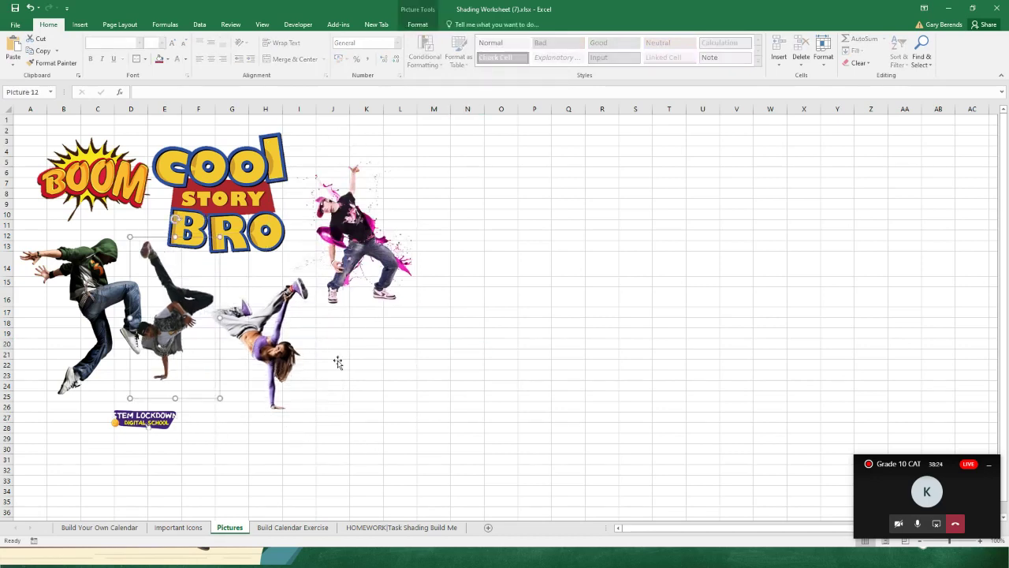
pyautogui.click(359, 273)
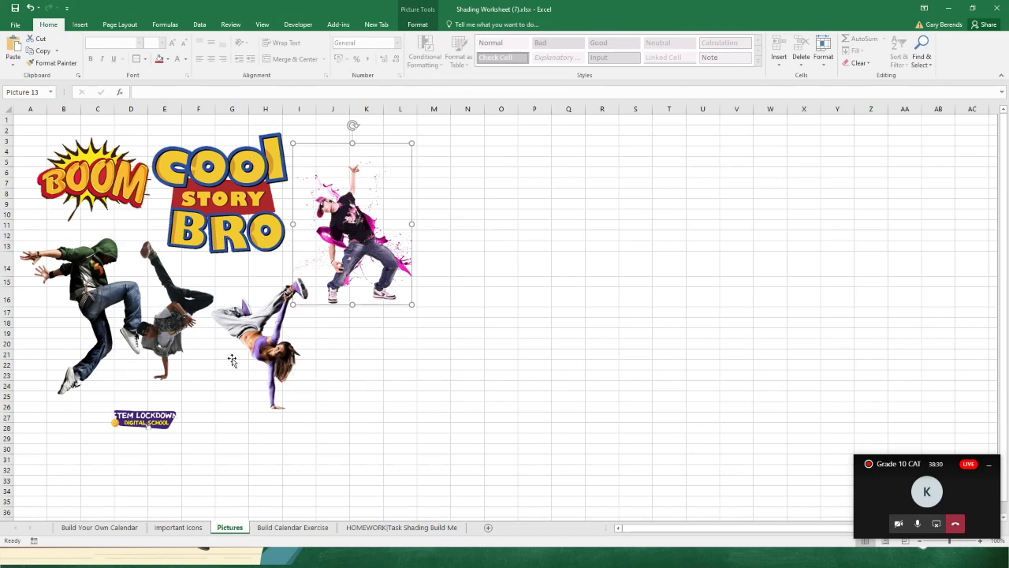
# Fine-tune the positions of all dancers, BOOM and Cool Story Bro, placing the pink-splash dancer level with the word graphics
pyautogui.moveTo(340, 236); pyautogui.dragTo(347, 237)
pyautogui.moveTo(270, 323); pyautogui.dragTo(274, 304)
pyautogui.moveTo(186, 330); pyautogui.dragTo(198, 346)
pyautogui.moveTo(110, 314); pyautogui.dragTo(110, 318)
pyautogui.moveTo(101, 180); pyautogui.dragTo(107, 181)
pyautogui.moveTo(209, 197); pyautogui.dragTo(218, 200)
pyautogui.moveTo(276, 327); pyautogui.dragTo(286, 324)
pyautogui.click(365, 234)
pyautogui.click(396, 395)
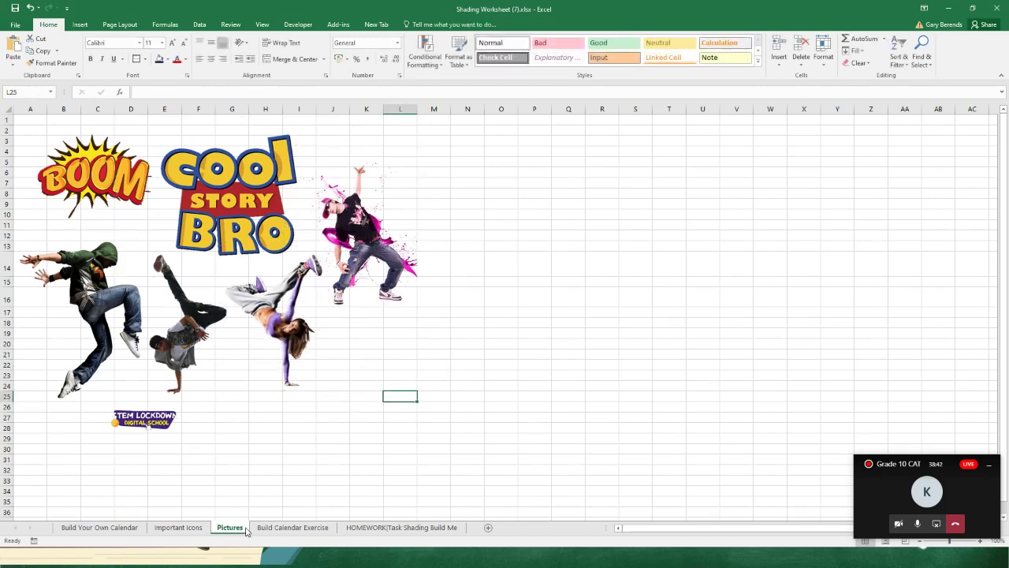
pyautogui.click(365, 238)
pyautogui.moveTo(365, 238); pyautogui.dragTo(363, 217)
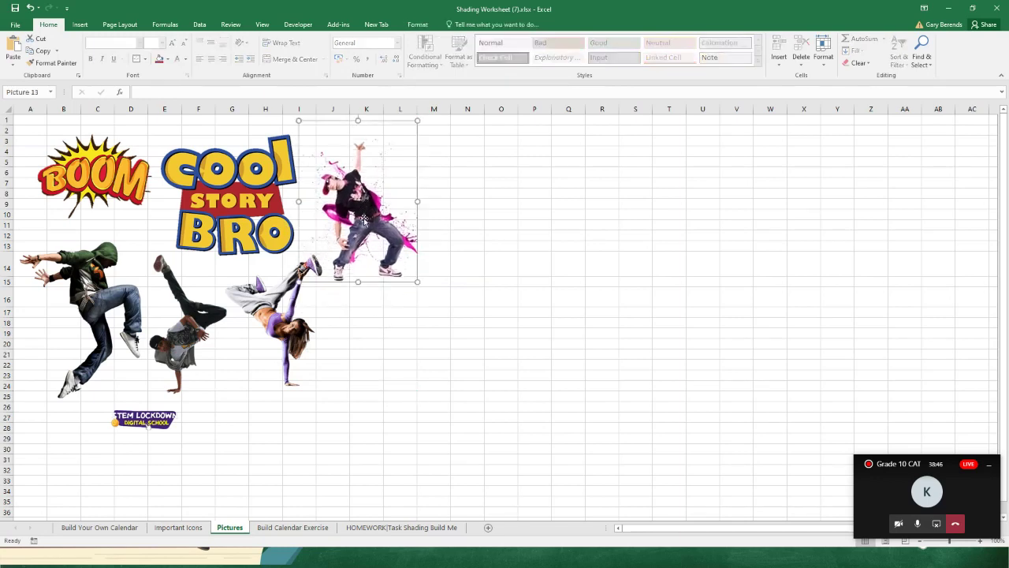
# Check the Build Calendar Exercise sheet and copy the pink-splash dancer from the Pictures sheet
pyautogui.click(291, 533)
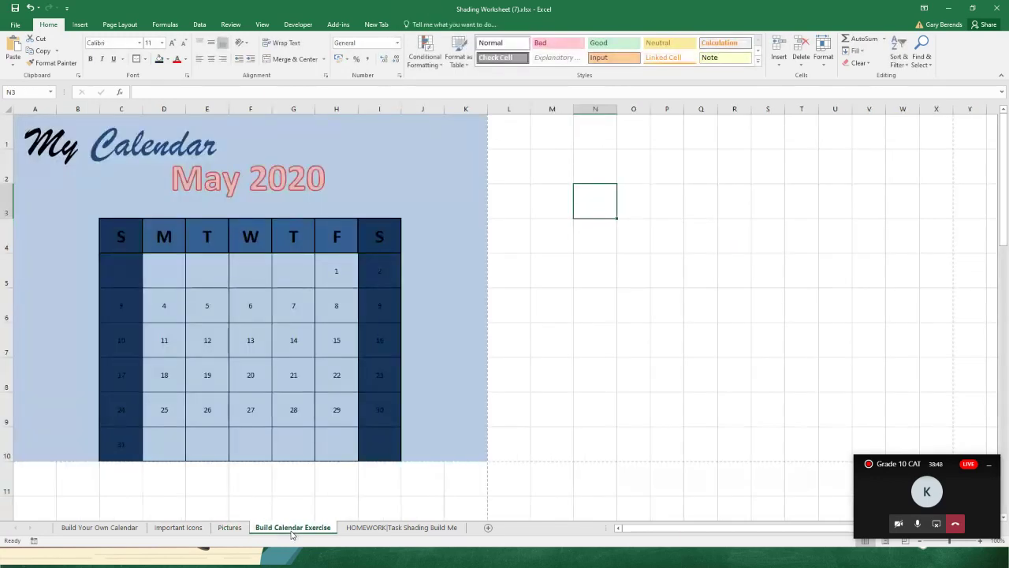
pyautogui.click(232, 532)
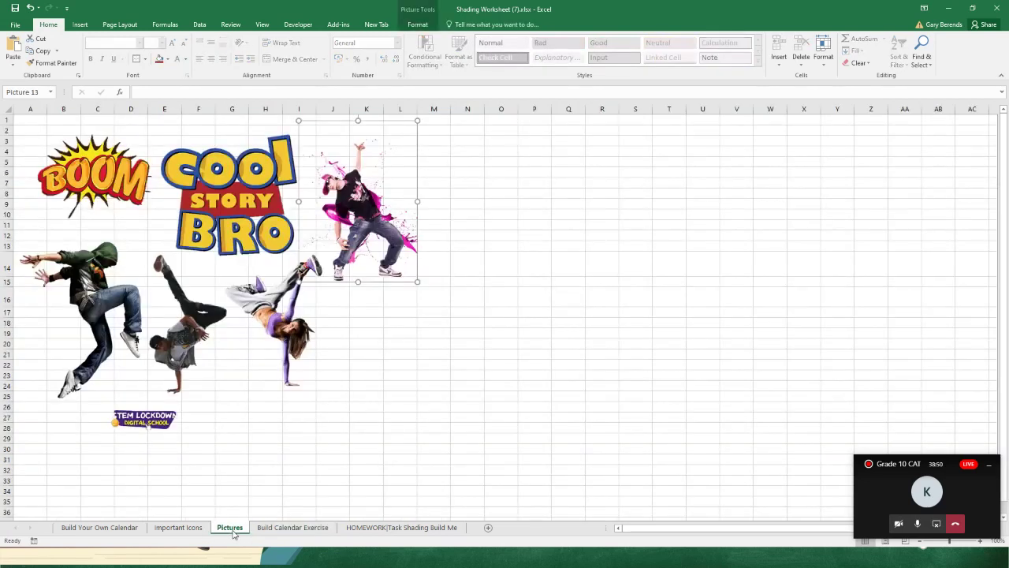
pyautogui.rightClick(360, 227)
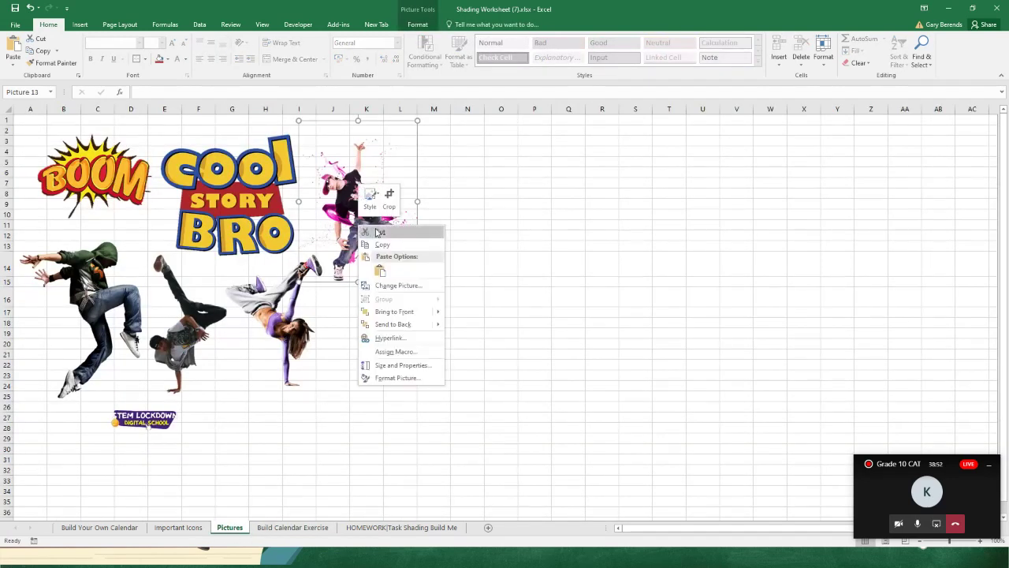
pyautogui.click(389, 246)
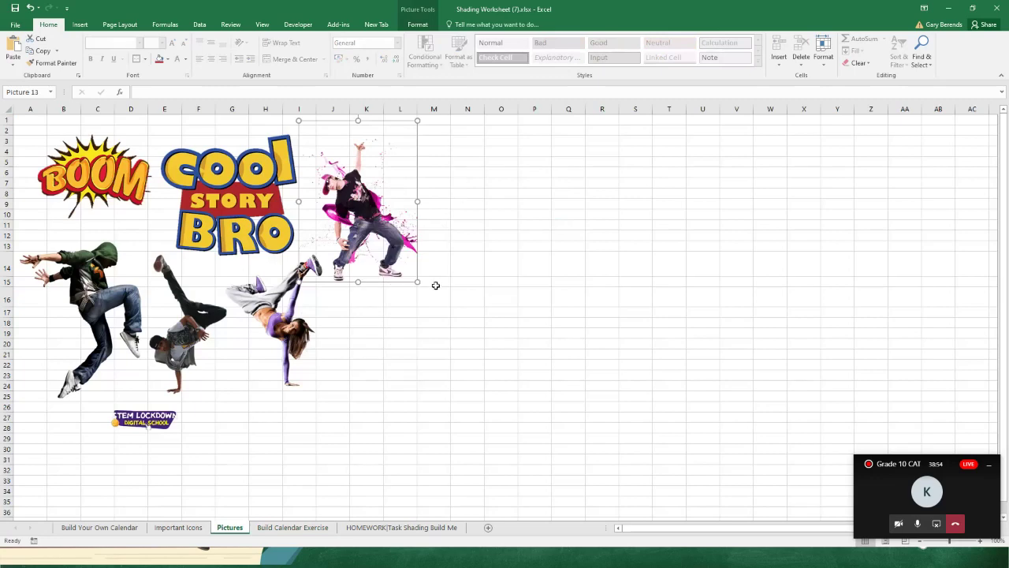
# Enter the label CTRL + C in cell O14 of the Pictures sheet
pyautogui.click(438, 298)
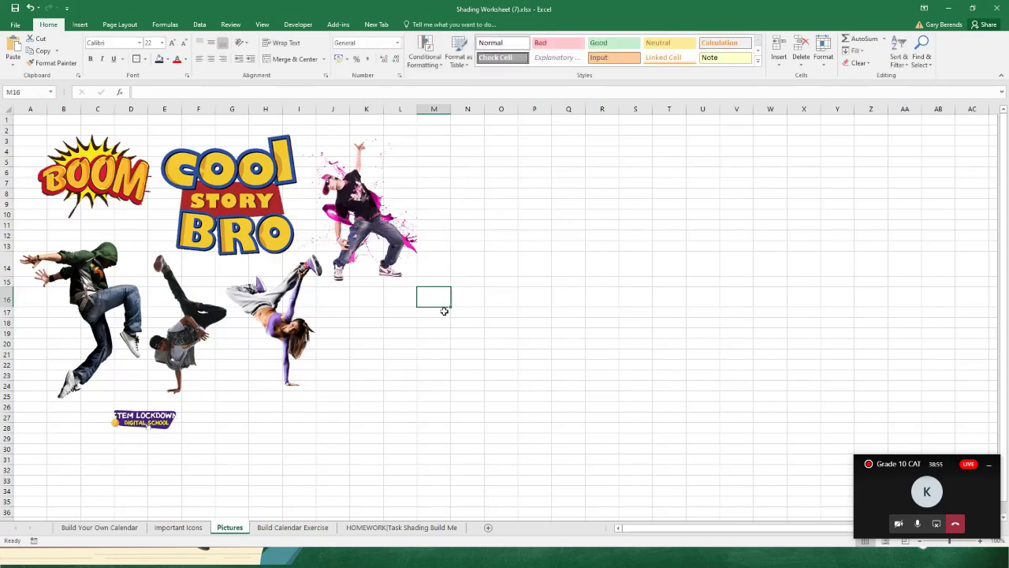
pyautogui.click(482, 265)
pyautogui.write('C')
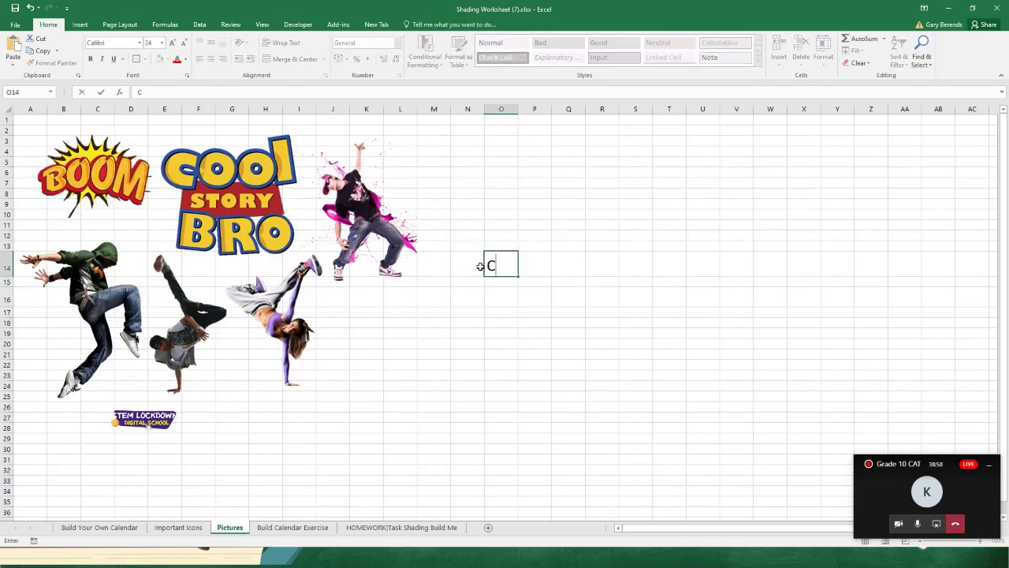
pyautogui.write('TRL')
pyautogui.press('BackSpace')
pyautogui.write('C = Copy')
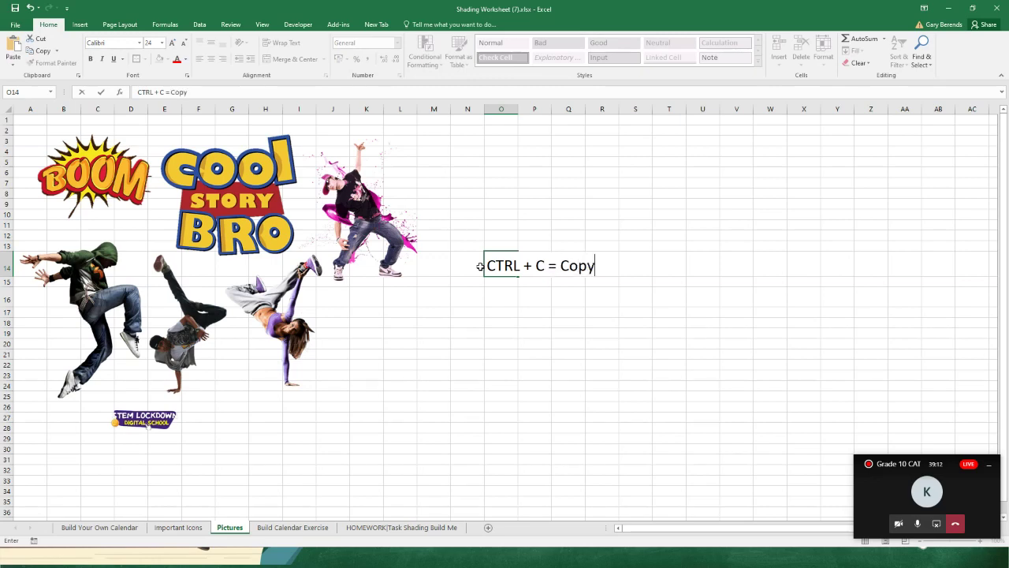
pyautogui.press('BackSpace')
pyautogui.press('BackSpace')
pyautogui.press('BackSpace')
pyautogui.press('BackSpace')
pyautogui.click(467, 165)
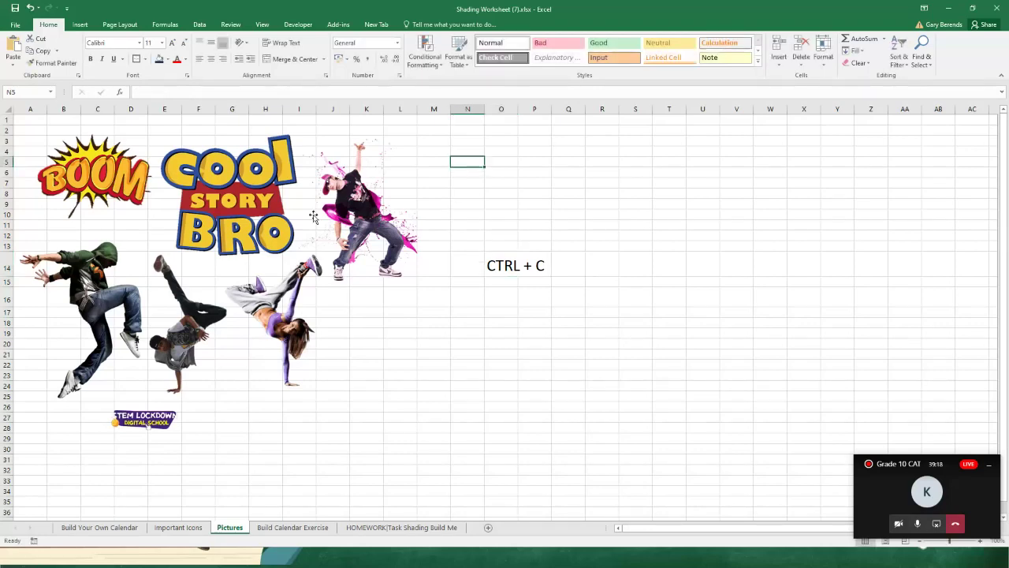
# Copy the pink-splash dancer from the Pictures sheet and open the Build Calendar Exercise sheet
pyautogui.click(368, 223)
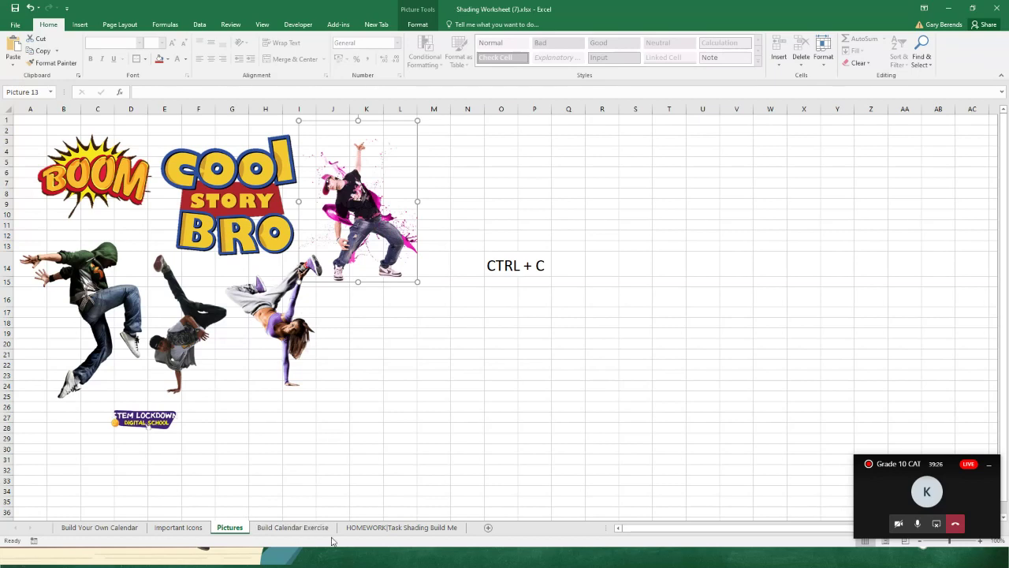
pyautogui.click(289, 527)
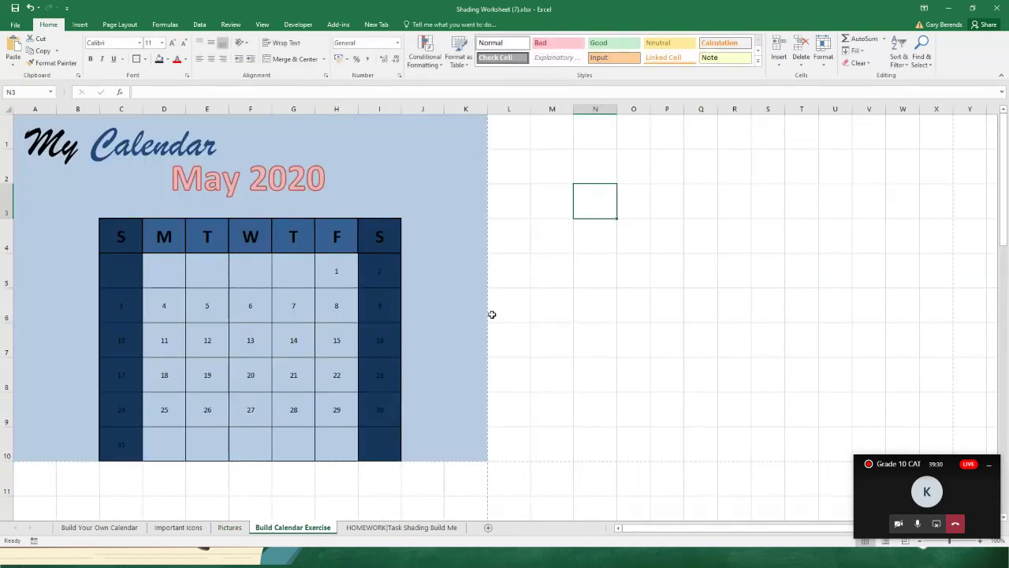
pyautogui.write('Ctrl + V')
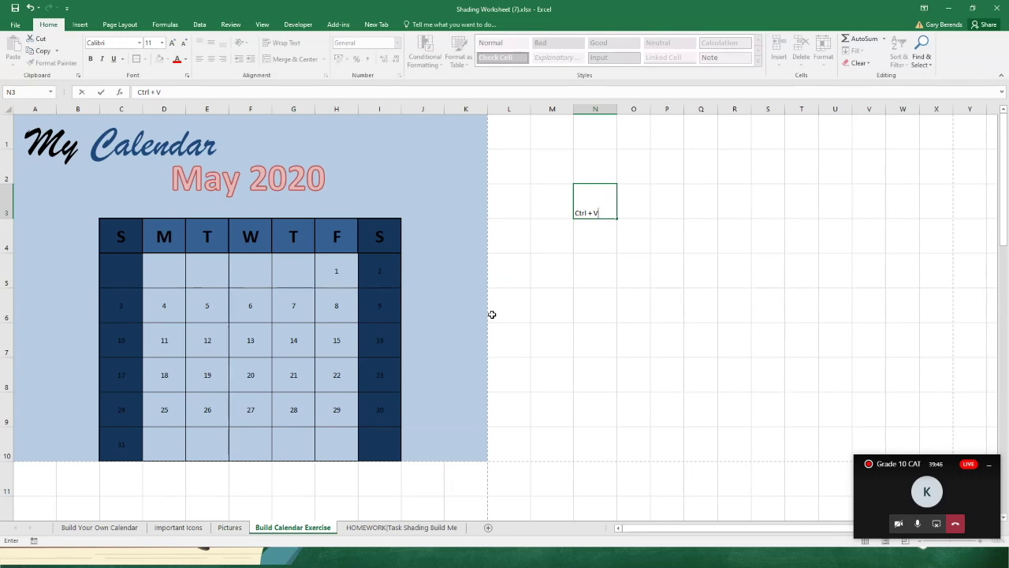
pyautogui.press('BackSpace')
pyautogui.press('BackSpace')
pyautogui.press('BackSpace')
pyautogui.press('BackSpace')
pyautogui.press('BackSpace')
pyautogui.press('Escape')
# Paste the pink-splash dancer and place it beside the calendar's lower right corner, over columns I to K
pyautogui.click(515, 295)
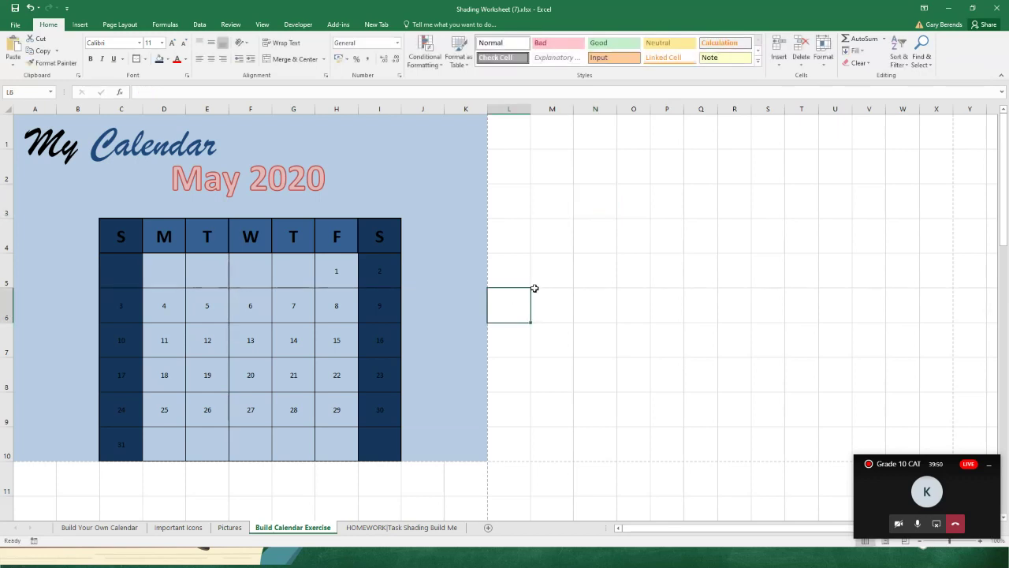
pyautogui.hotkey('ctrl', 'v')
pyautogui.moveTo(534, 373); pyautogui.dragTo(390, 425)
pyautogui.moveTo(478, 292)
pyautogui.mouseDown()
pyautogui.moveTo(438, 332)
pyautogui.moveTo(574, 229)
pyautogui.moveTo(466, 297)
pyautogui.mouseUp()
pyautogui.moveTo(427, 371); pyautogui.dragTo(433, 371)
pyautogui.click(549, 338)
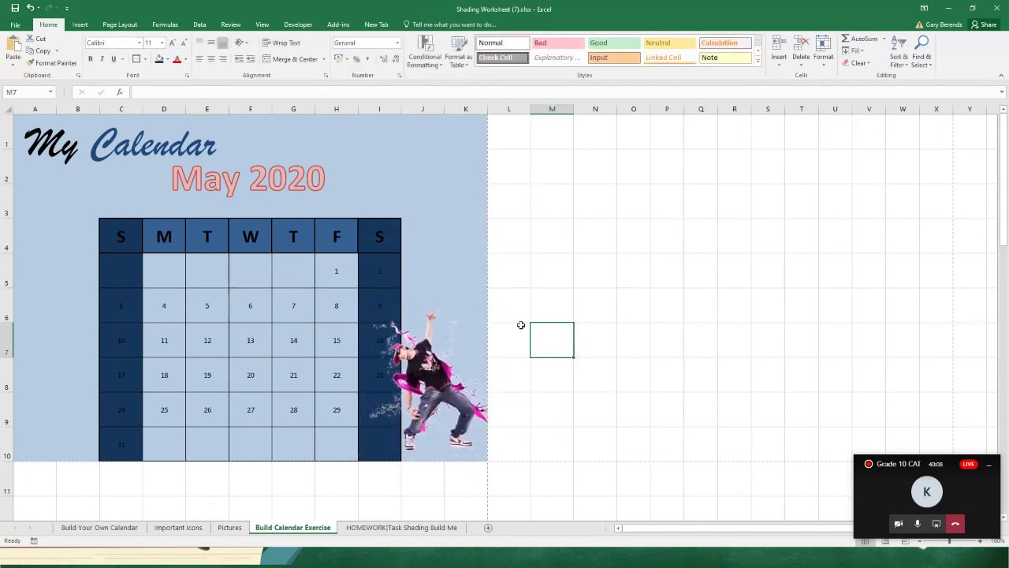
pyautogui.click(551, 270)
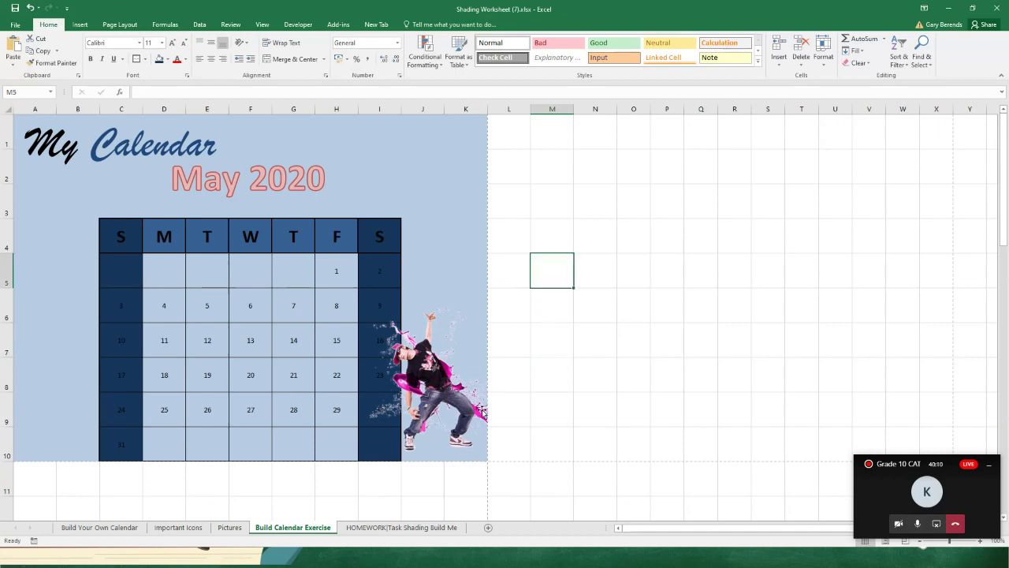
pyautogui.click(535, 388)
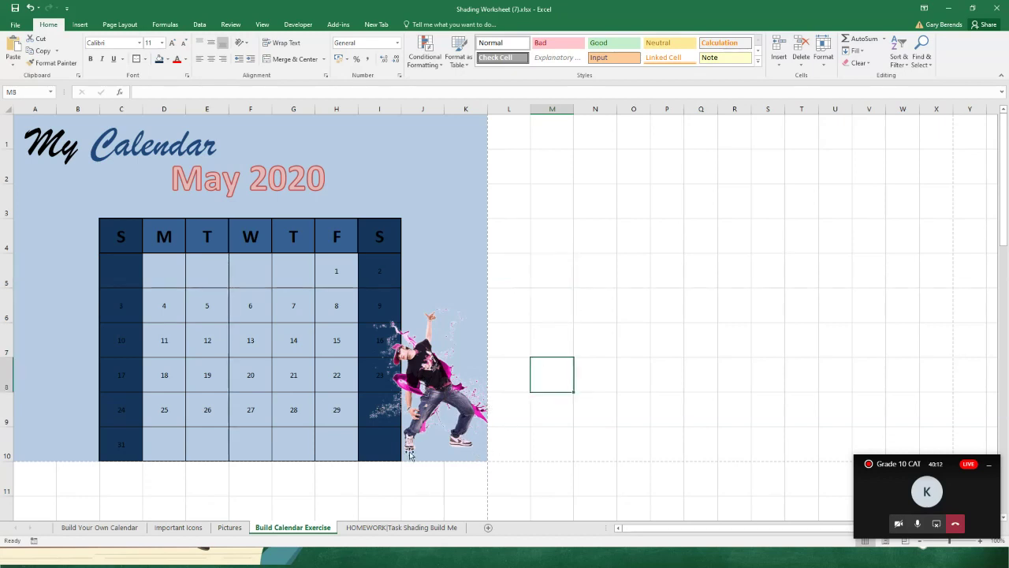
# Copy the purple-clothed handstand dancer from the Pictures sheet onto the calendar, beside the grid's lower left edge in rows 6 to 10
pyautogui.click(230, 527)
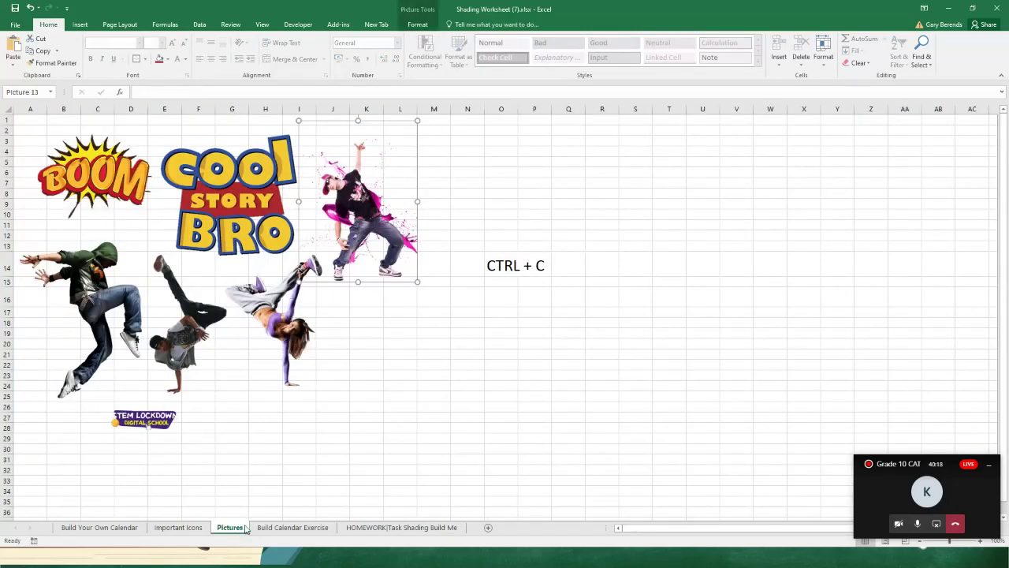
pyautogui.click(293, 335)
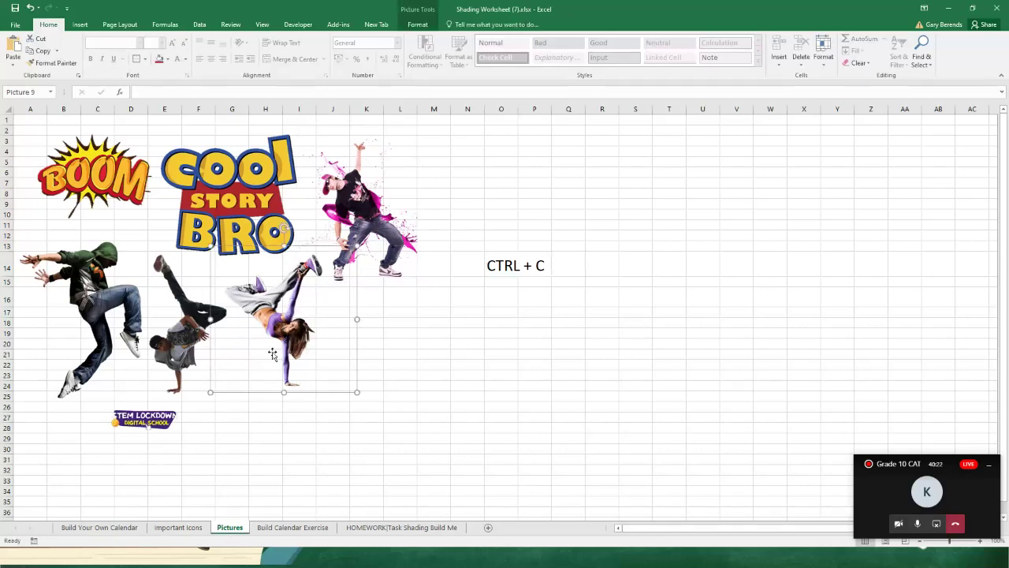
pyautogui.click(292, 527)
pyautogui.hotkey('ctrl', 'v')
pyautogui.moveTo(581, 421); pyautogui.dragTo(56, 377)
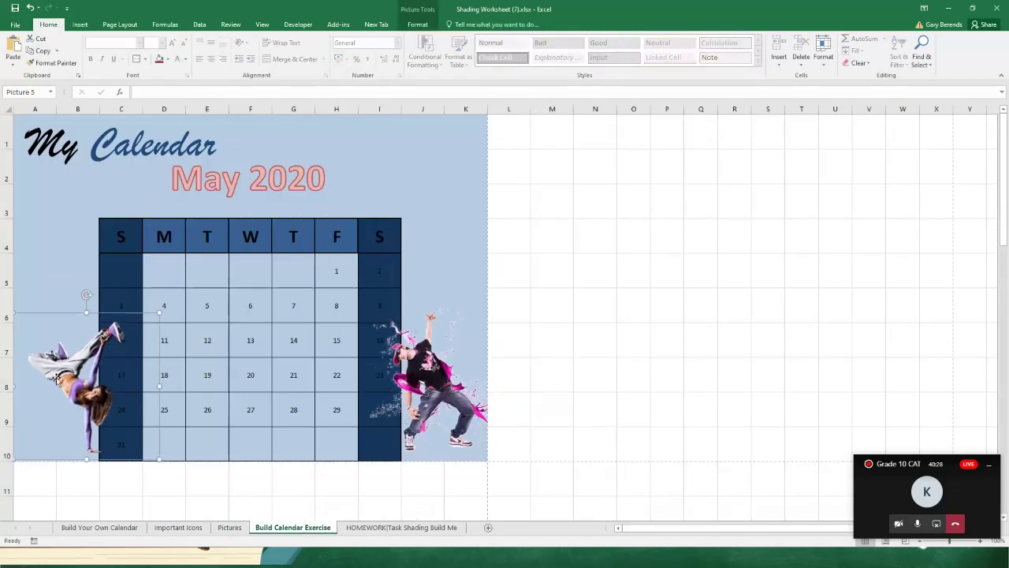
# Copy the dark-clothed handstand dancer from the Pictures sheet onto the calendar, above the purple-clothed dancer in columns A to C
pyautogui.click(231, 528)
pyautogui.click(195, 383)
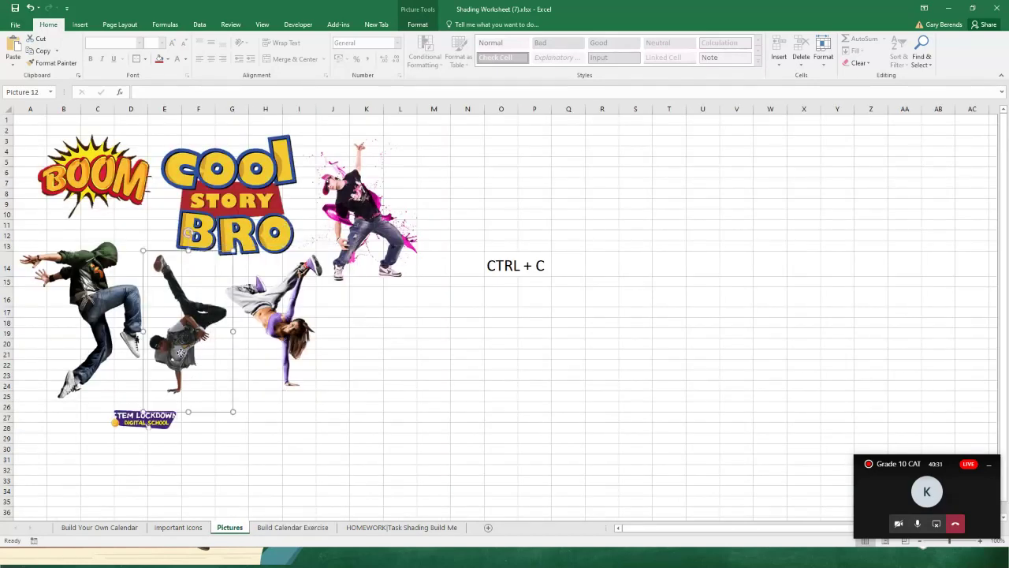
pyautogui.click(264, 532)
pyautogui.hotkey('ctrl', 'v')
pyautogui.moveTo(54, 407); pyautogui.dragTo(76, 257)
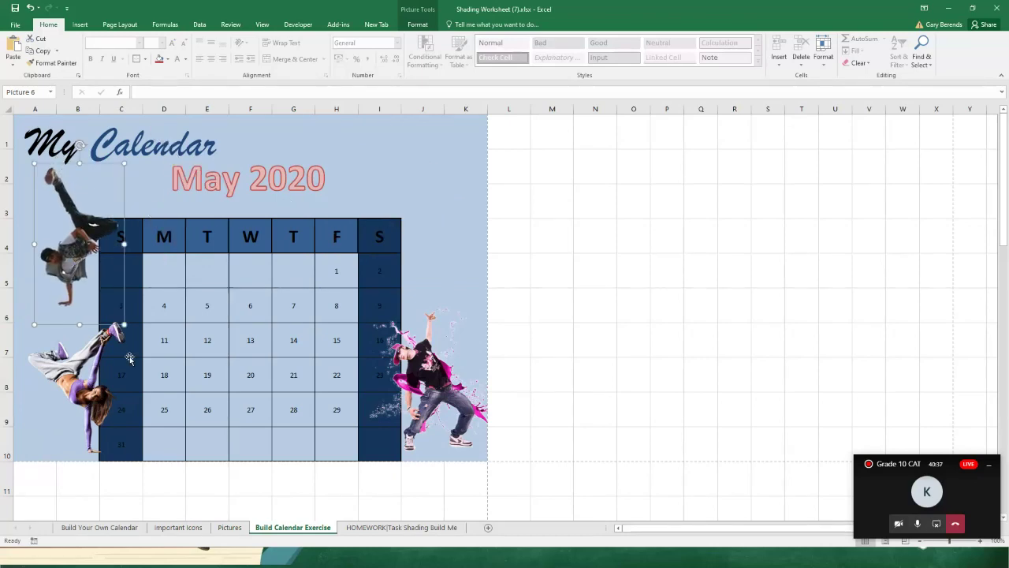
# Copy the Cool Story Bro graphic from the Pictures sheet onto the calendar's upper right corner, beside the May 2020 WordArt
pyautogui.click(230, 527)
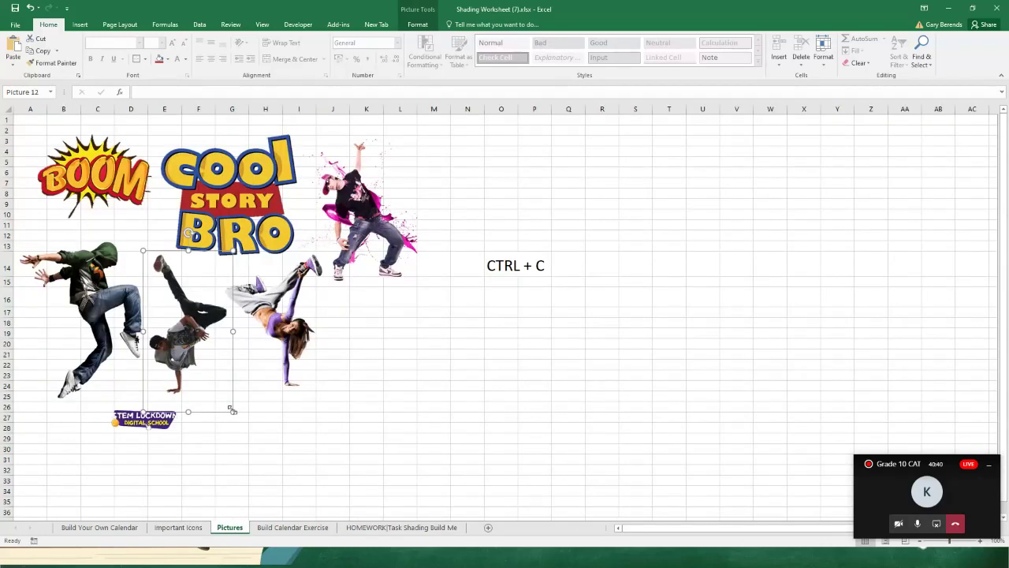
pyautogui.click(146, 418)
pyautogui.click(240, 229)
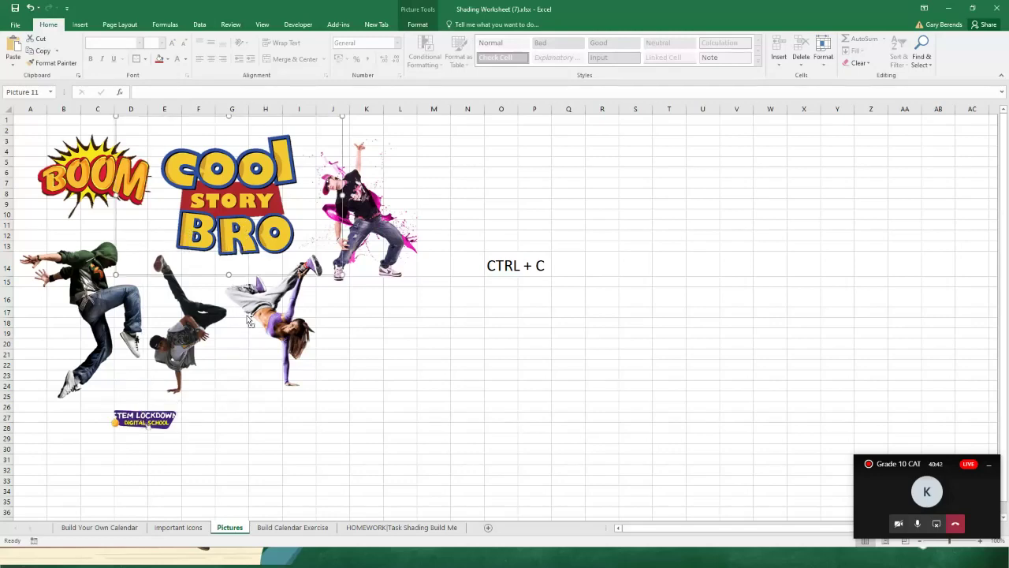
pyautogui.click(299, 527)
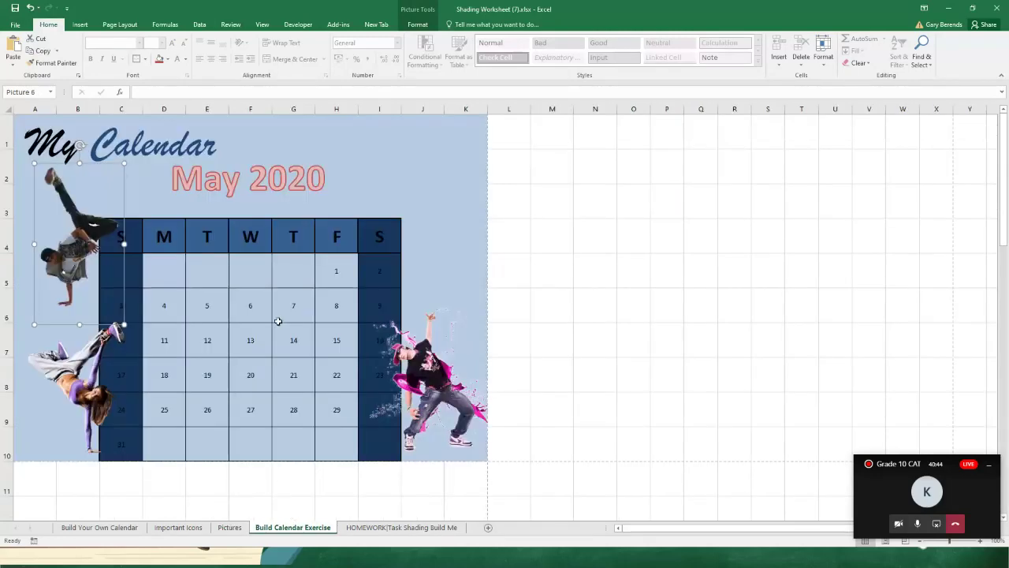
pyautogui.hotkey('ctrl', 'v')
pyautogui.moveTo(174, 245); pyautogui.dragTo(425, 194)
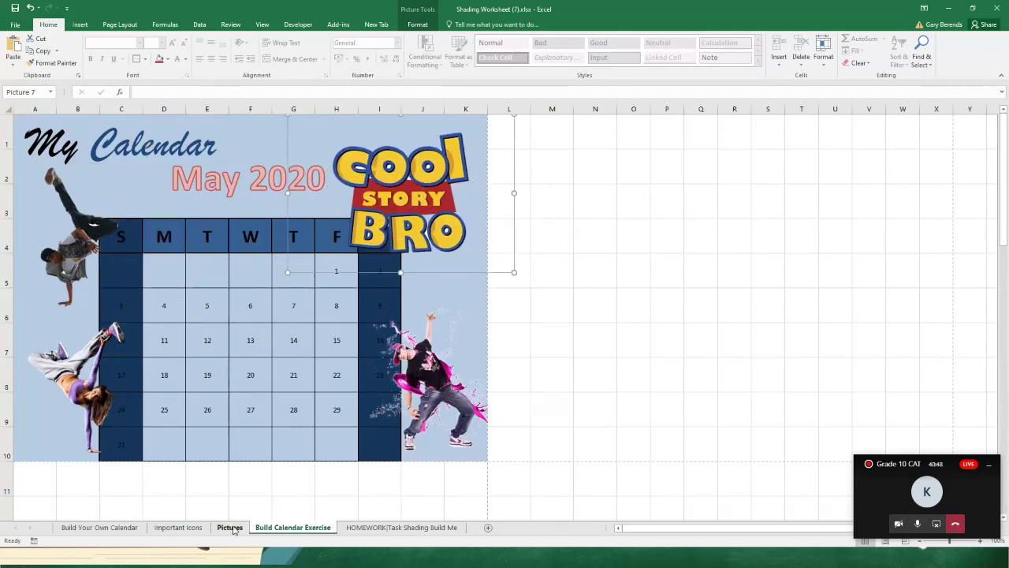
# Copy the BOOM graphic from the Pictures sheet onto the calendar, below the My Calendar title and beside May 2020
pyautogui.click(230, 528)
pyautogui.click(101, 206)
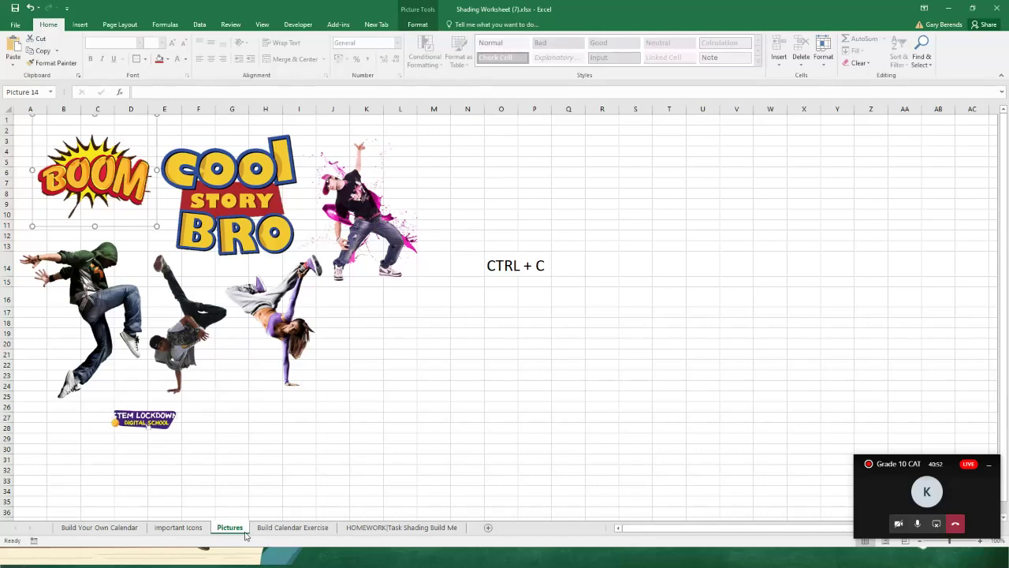
pyautogui.click(292, 527)
pyautogui.hotkey('ctrl', 'v')
pyautogui.moveTo(332, 186); pyautogui.dragTo(92, 199)
# Fine-tune the positions of the three dancers, lowering the dark-clothed one below BOOM and raising the pink-splash one slightly
pyautogui.click(49, 287)
pyautogui.moveTo(50, 288); pyautogui.dragTo(49, 294)
pyautogui.click(519, 334)
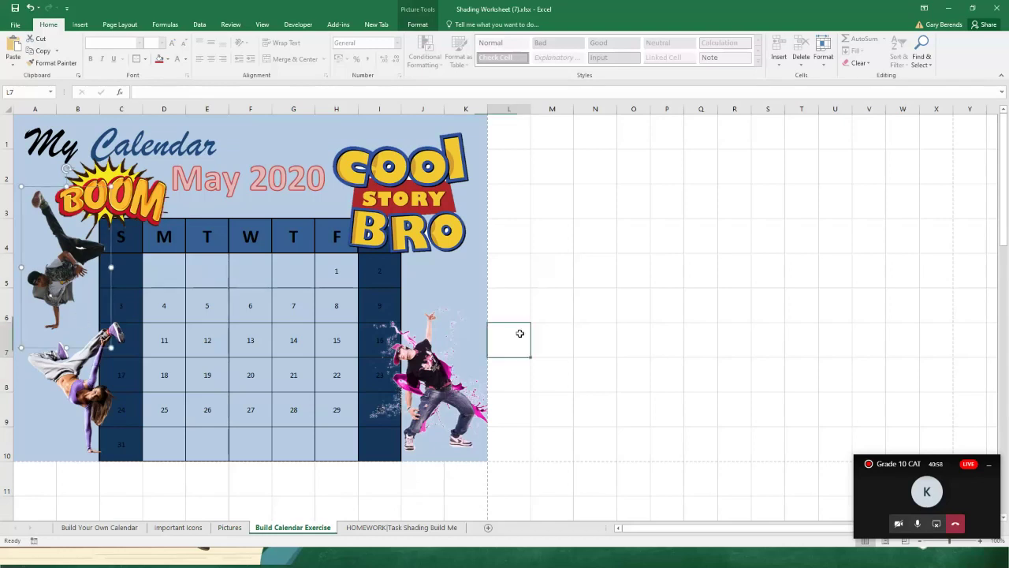
pyautogui.moveTo(431, 400); pyautogui.dragTo(421, 390)
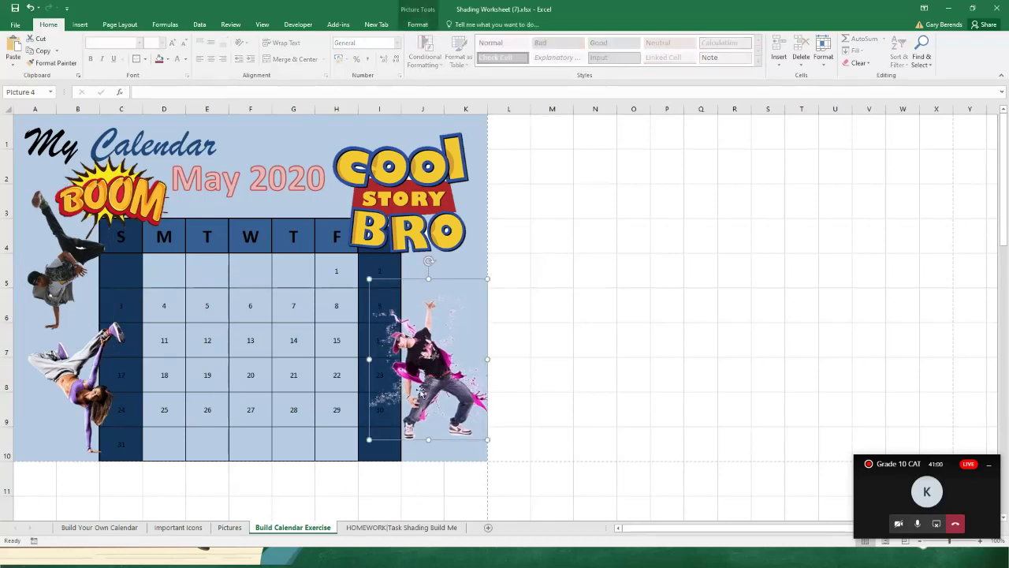
pyautogui.moveTo(77, 393); pyautogui.dragTo(93, 392)
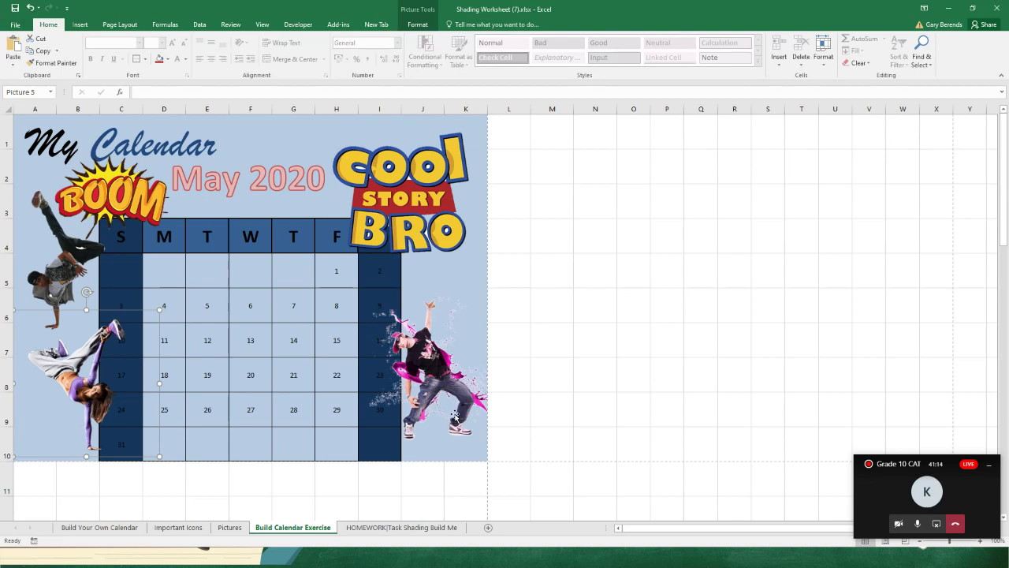
# On the HOMEWORK|Task Shading Build Me sheet, move the robot and its speech bubble away from the Build me picture
pyautogui.click(402, 526)
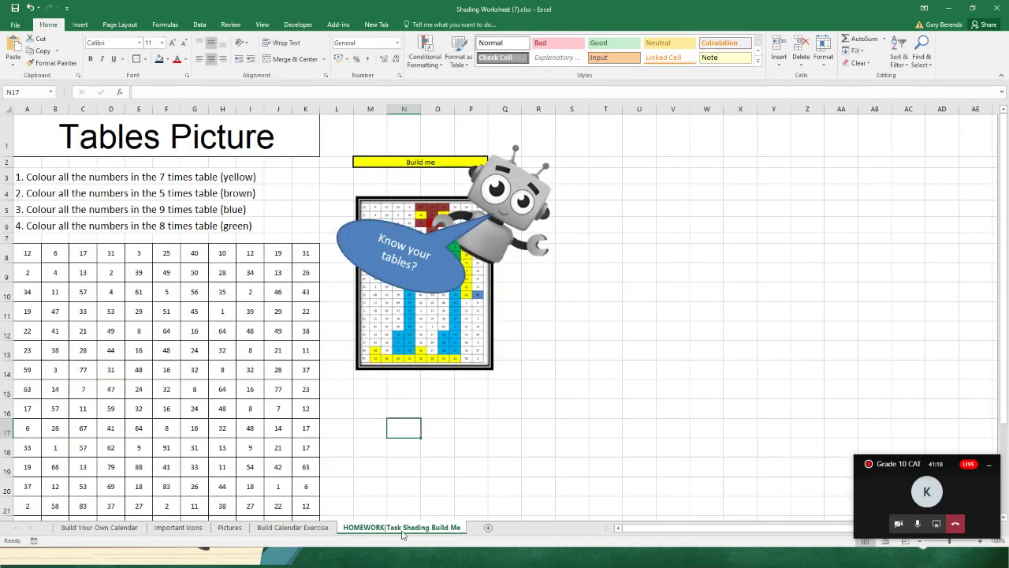
pyautogui.click(471, 433)
pyautogui.moveTo(491, 239); pyautogui.dragTo(545, 240)
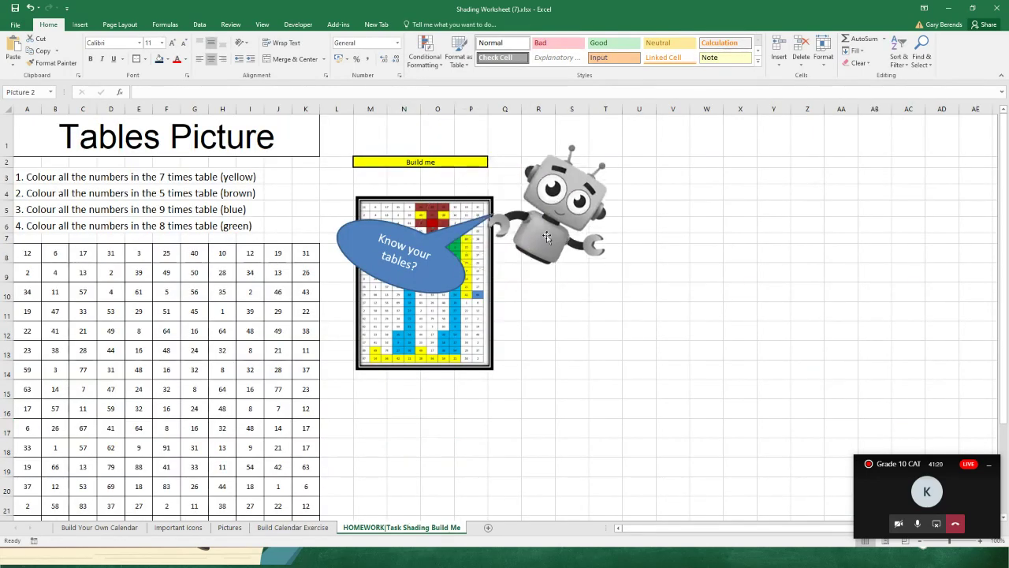
pyautogui.moveTo(428, 273)
pyautogui.mouseDown()
pyautogui.moveTo(540, 335)
pyautogui.moveTo(560, 333)
pyautogui.mouseUp()
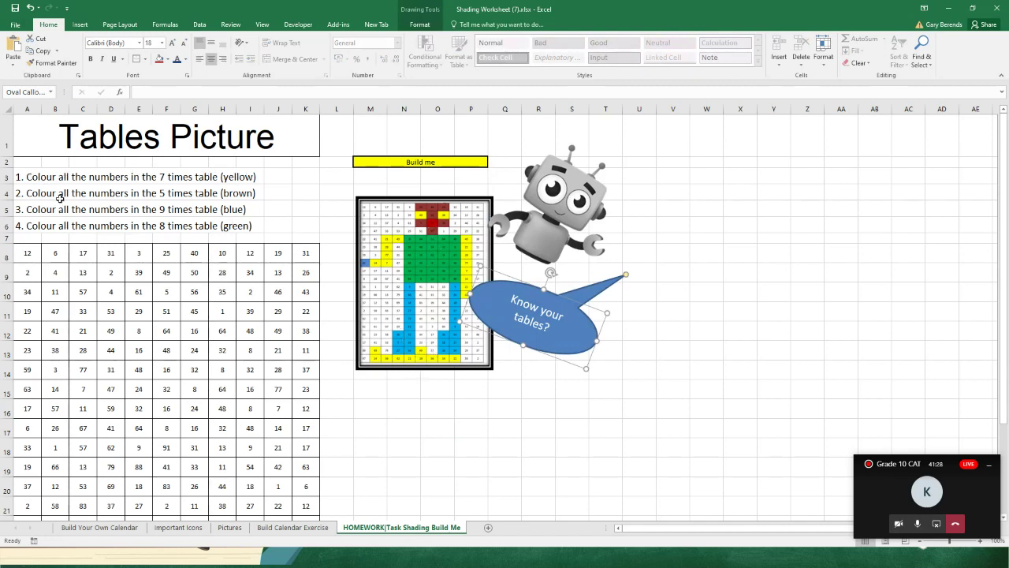
# Fill the 7 in cell C15 of the tables grid with yellow
pyautogui.click(32, 175)
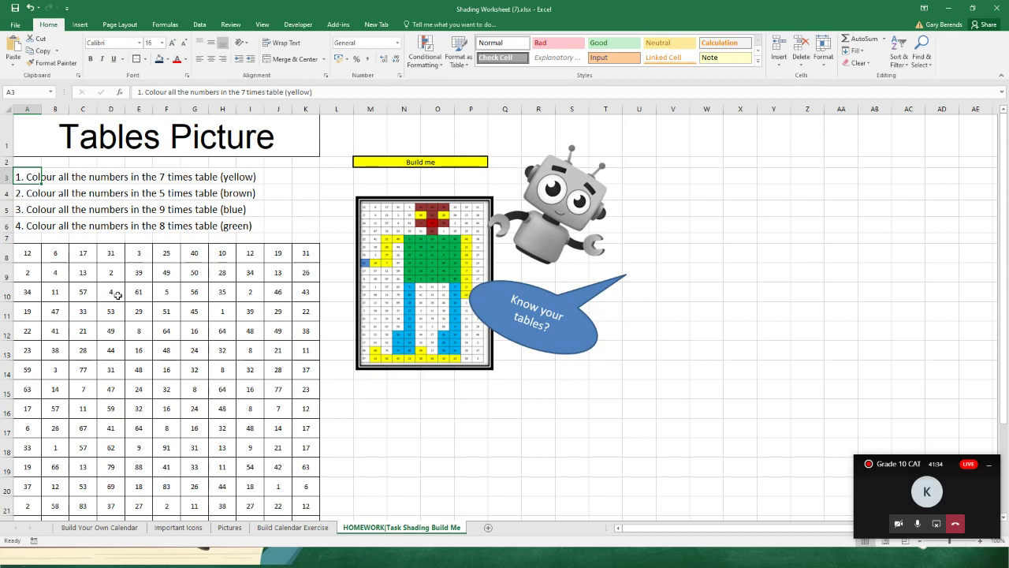
pyautogui.scroll(-2, 42, 386)
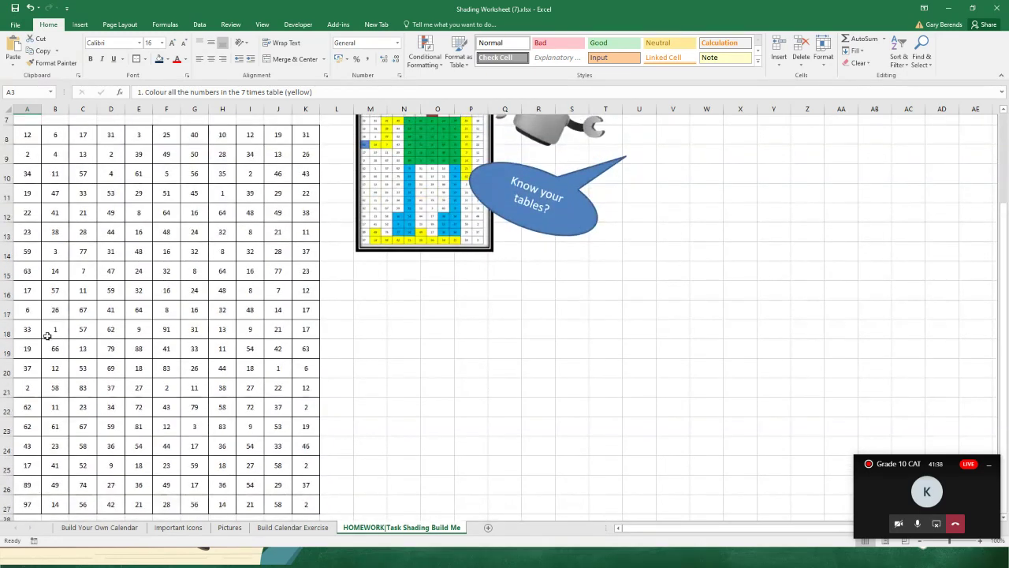
pyautogui.click(82, 270)
pyautogui.click(166, 60)
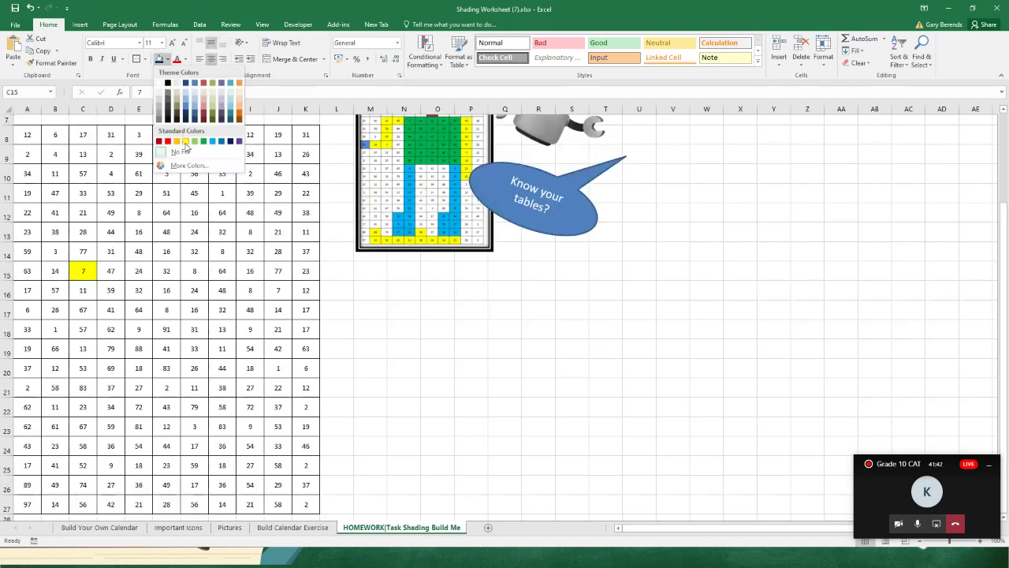
pyautogui.click(185, 143)
# Fill the 14 in cell J17 with yellow and move the speech bubble back over the Build me picture beside the robot
pyautogui.scroll(1, 122, 290)
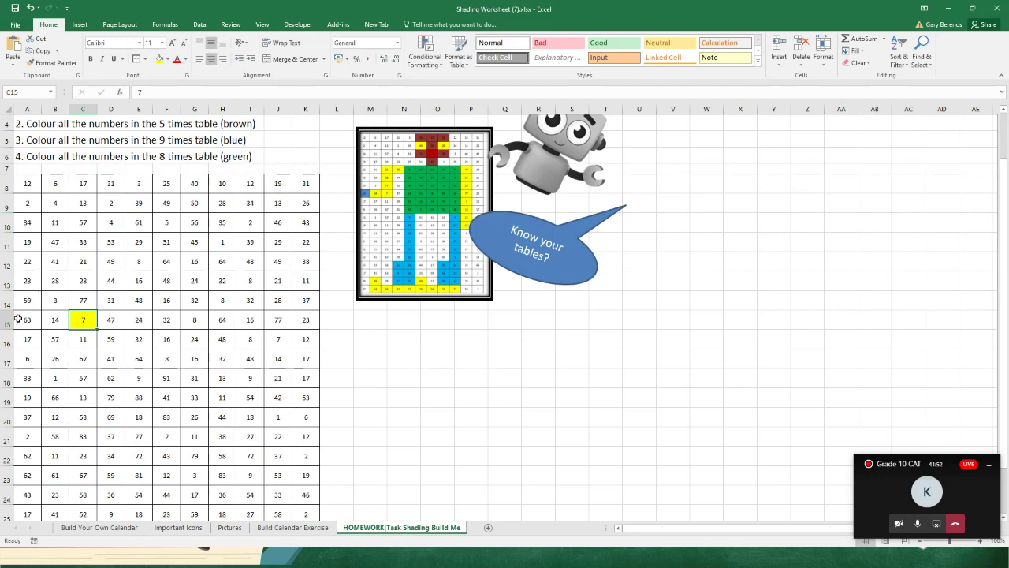
pyautogui.scroll(-1, 72, 389)
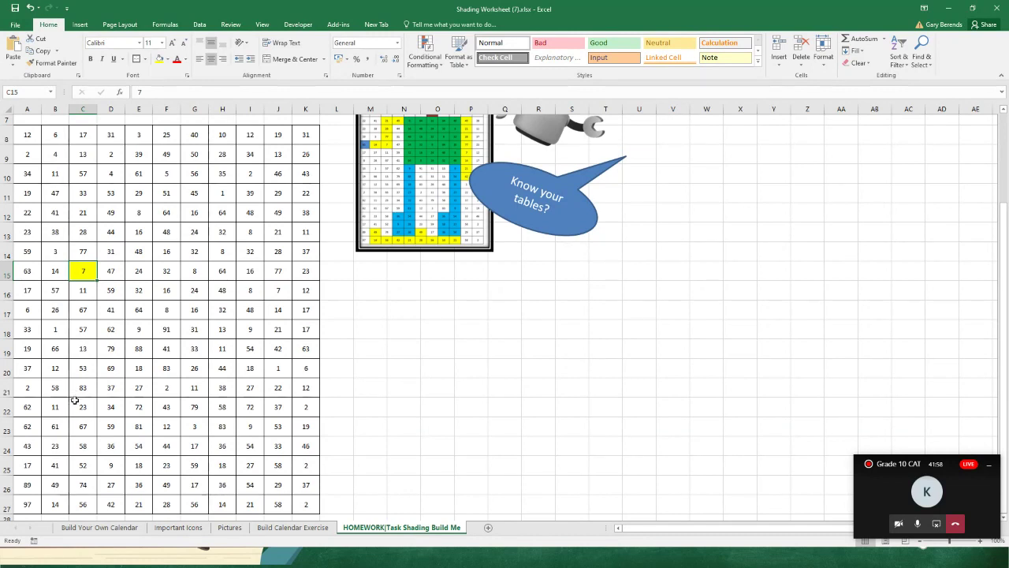
pyautogui.click(275, 314)
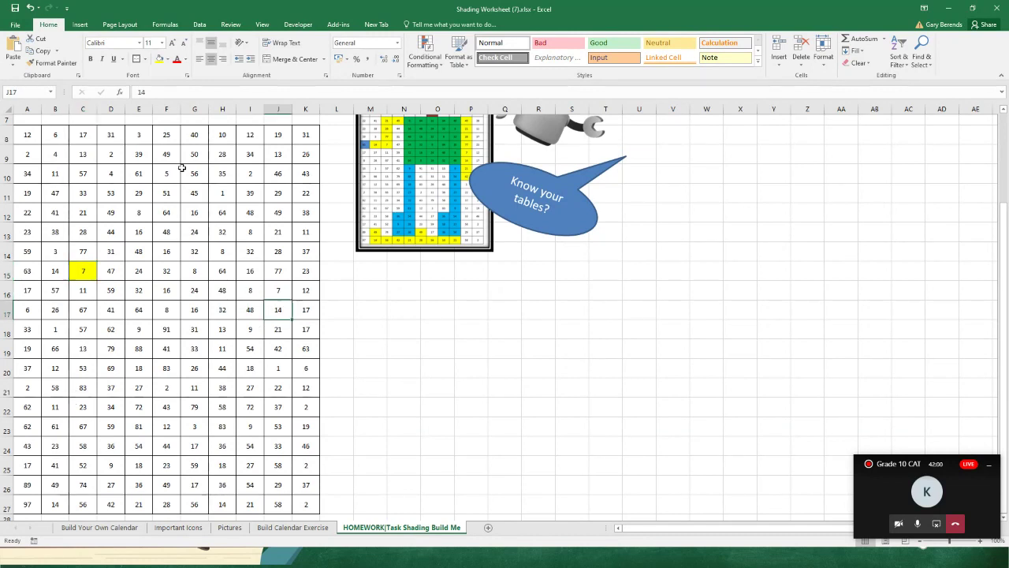
pyautogui.click(159, 60)
pyautogui.scroll(2, 445, 332)
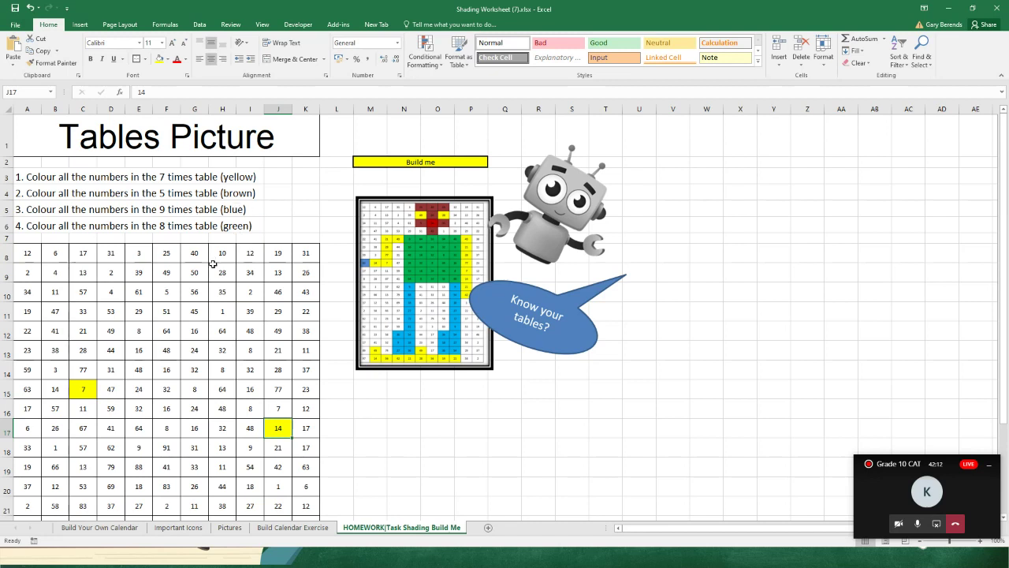
pyautogui.moveTo(477, 301)
pyautogui.mouseDown()
pyautogui.moveTo(337, 404)
pyautogui.moveTo(363, 265)
pyautogui.moveTo(405, 225)
pyautogui.mouseUp()
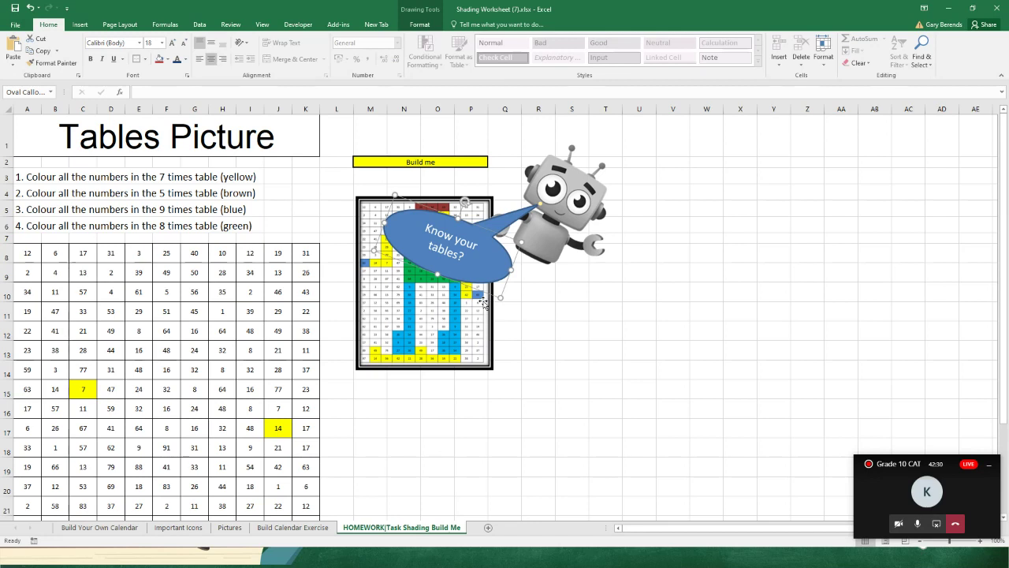
# Return to the Build Your Own Calendar sheet, switch to the PowerPoint slide show and advance to the lesson's closing slide
pyautogui.click(118, 527)
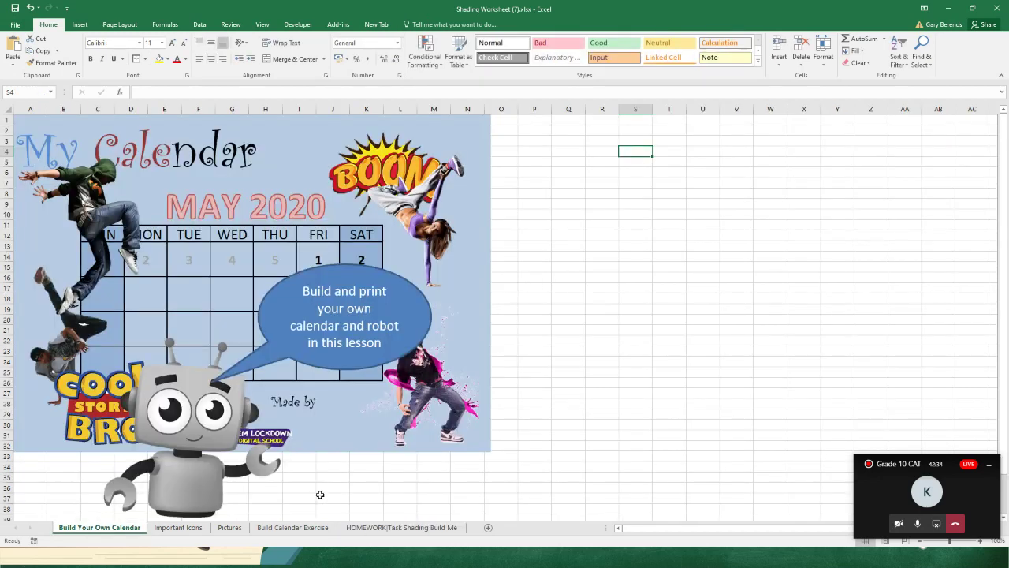
pyautogui.hotkey('alt', 'Tab')
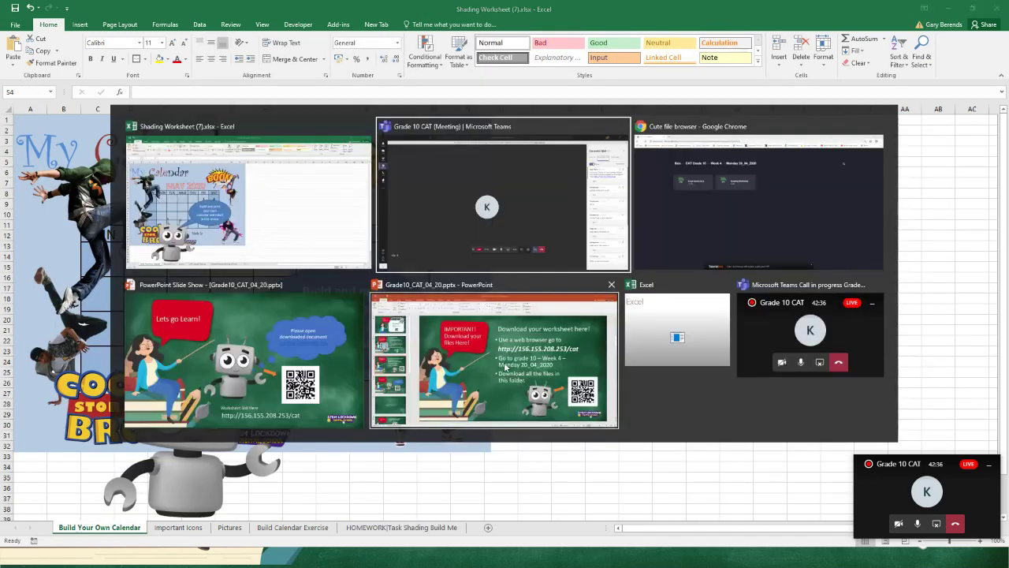
pyautogui.click(300, 383)
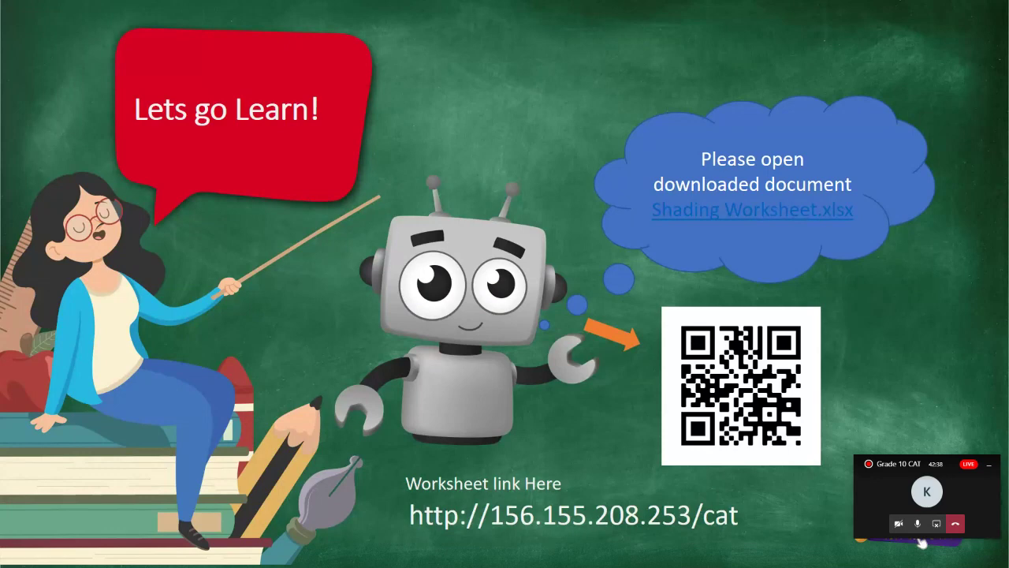
pyautogui.press('Right')
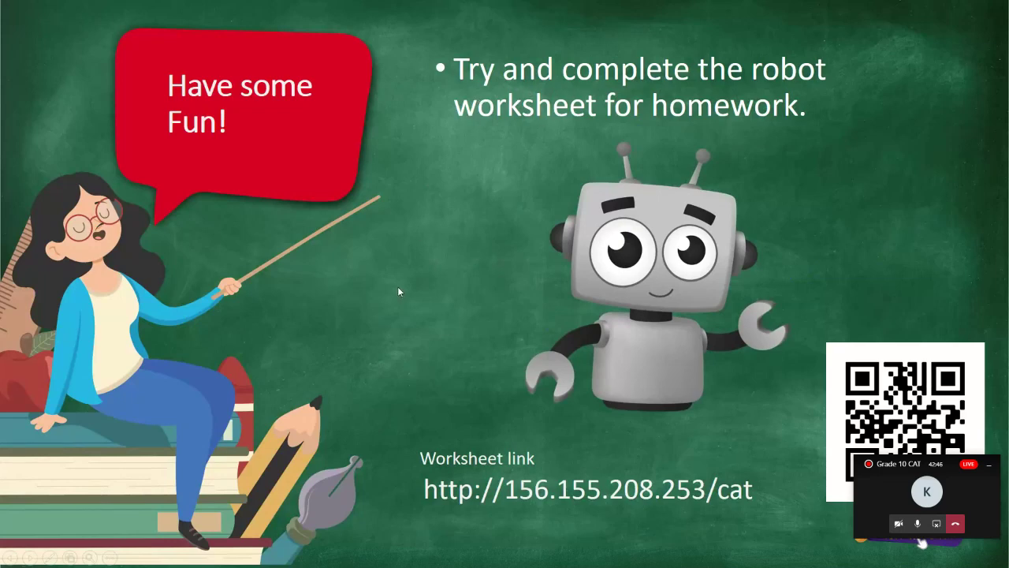
pyautogui.press('Right')
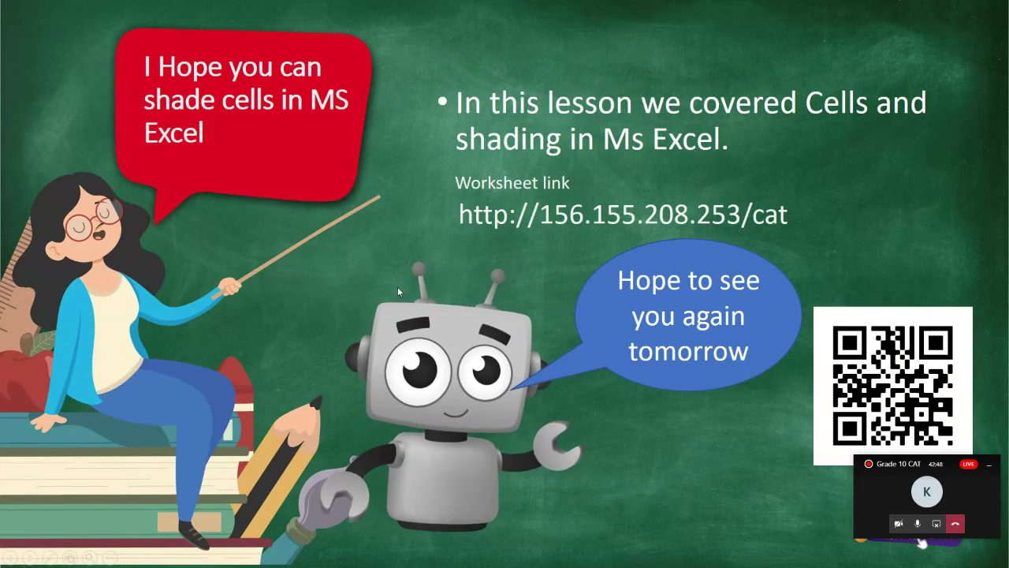